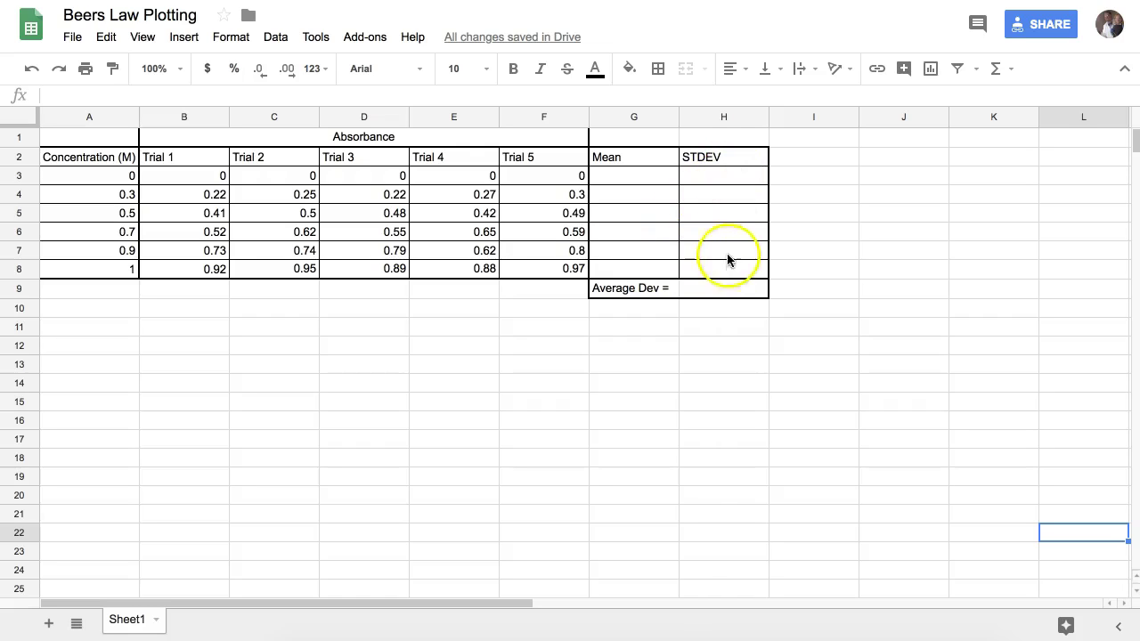
# - Change the G9 label from 'Average Dev =' to 'Mean Dev ='
pyautogui.click(639, 297)
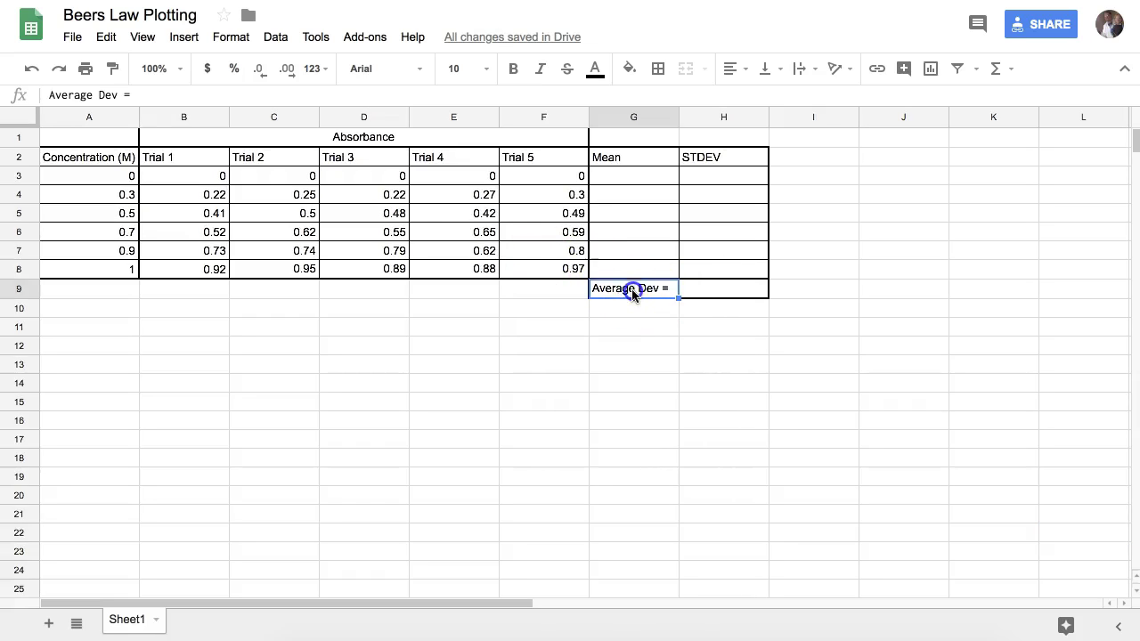
pyautogui.click(90, 94)
pyautogui.press('BackSpace')
pyautogui.press('BackSpace')
pyautogui.press('BackSpace')
pyautogui.press('BackSpace')
pyautogui.press('BackSpace')
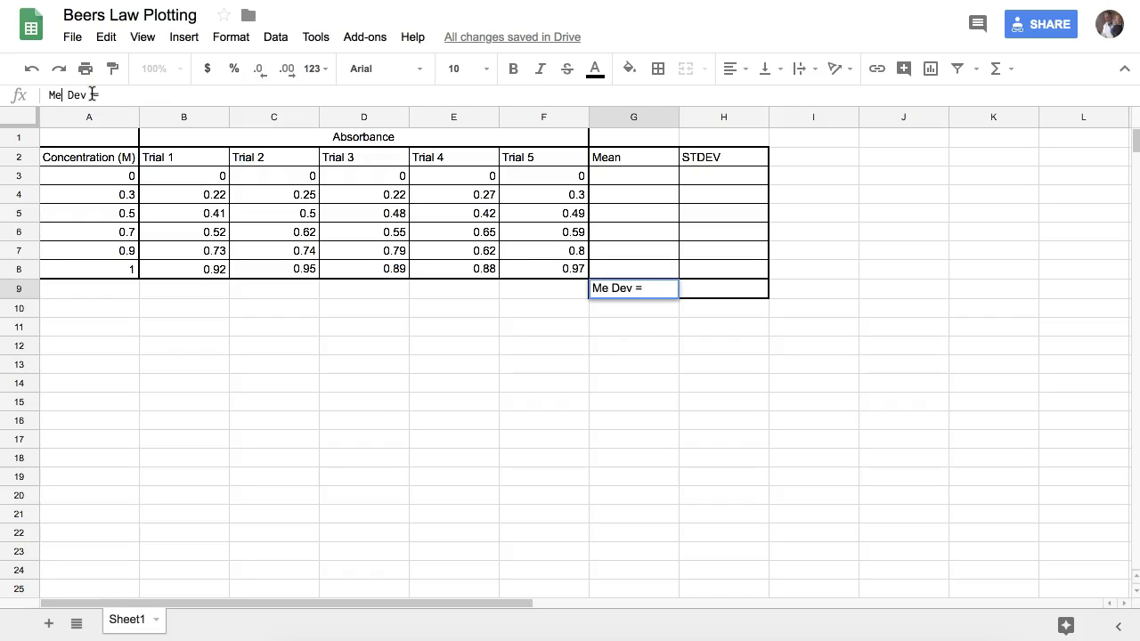
pyautogui.click(611, 312)
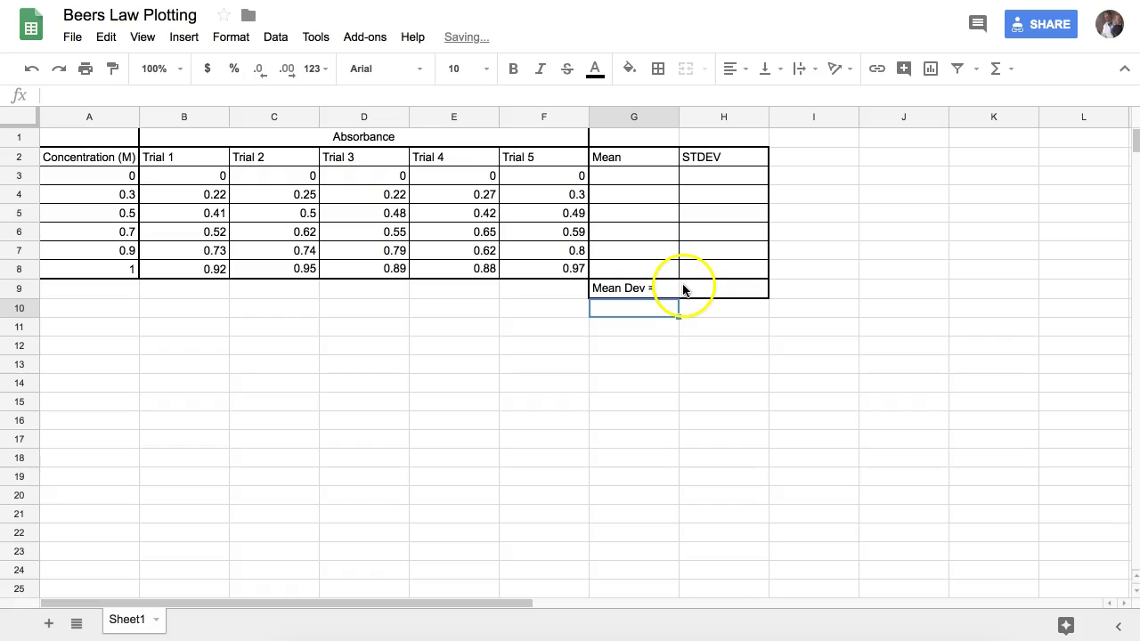
pyautogui.click(625, 176)
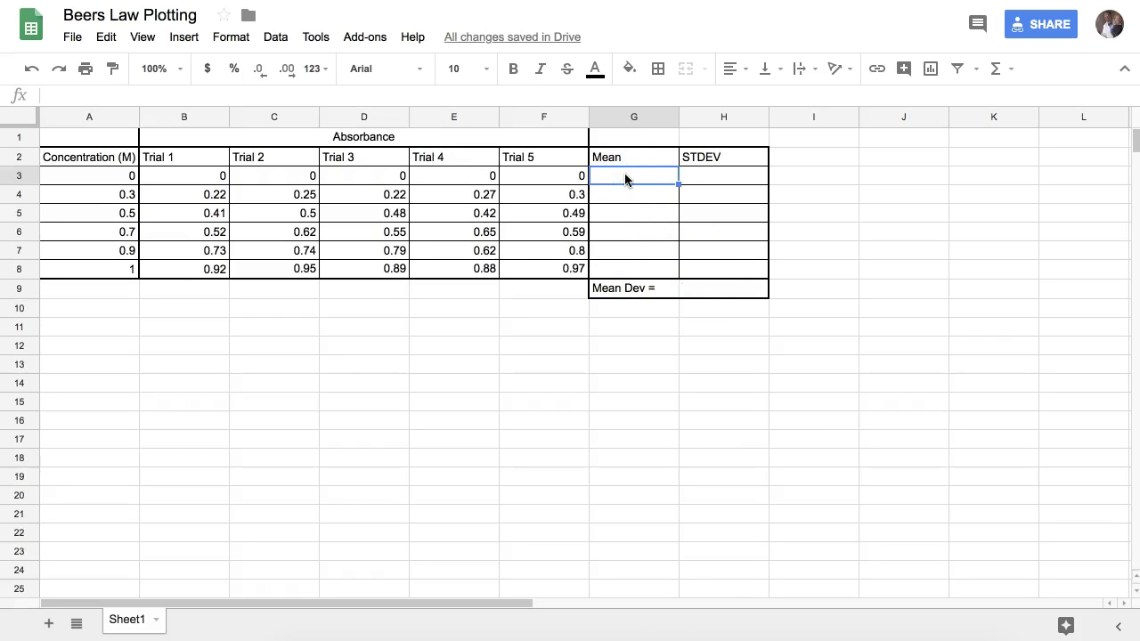
# - Enter =AVERAGE(B3:F3) in G3 for the row 3 mean
pyautogui.write('=')
pyautogui.click(646, 179)
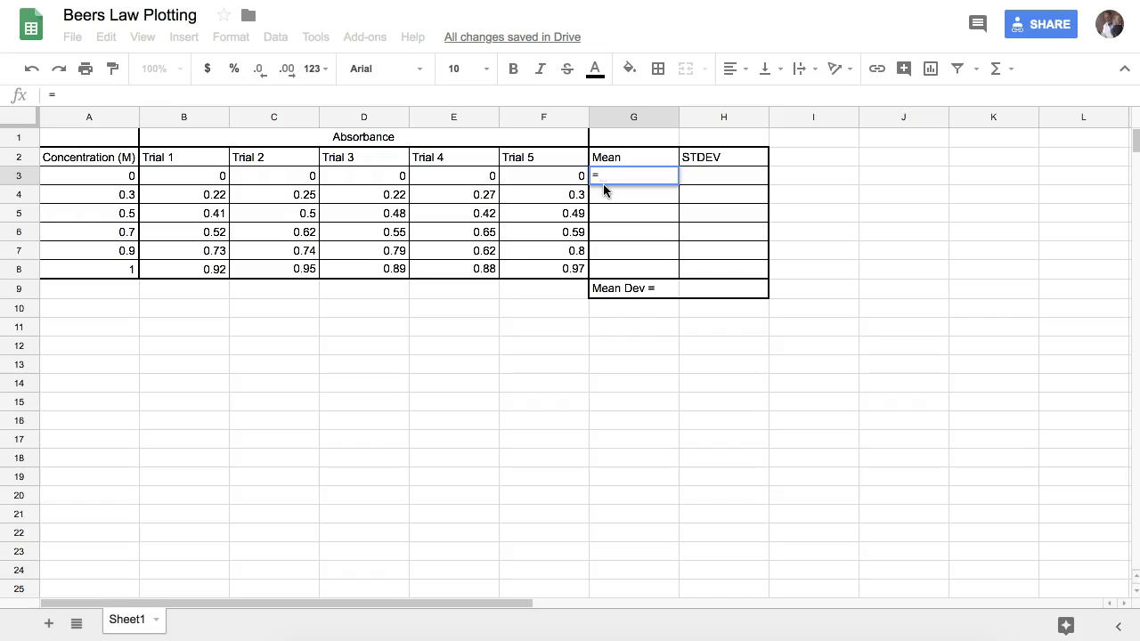
pyautogui.write('AVERAGE')
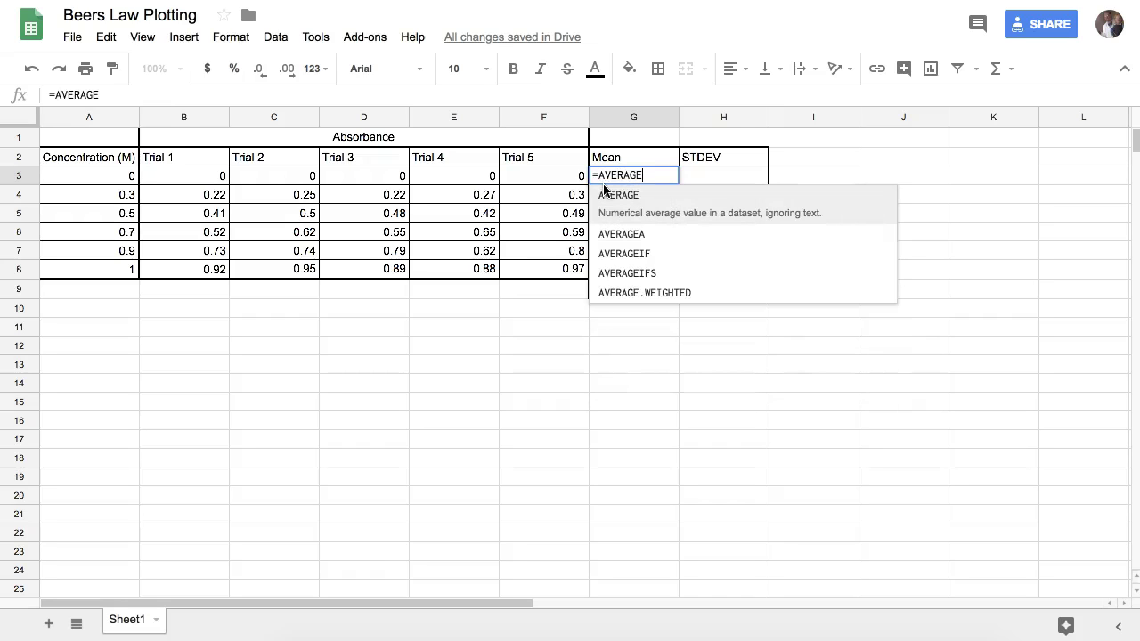
pyautogui.click(610, 194)
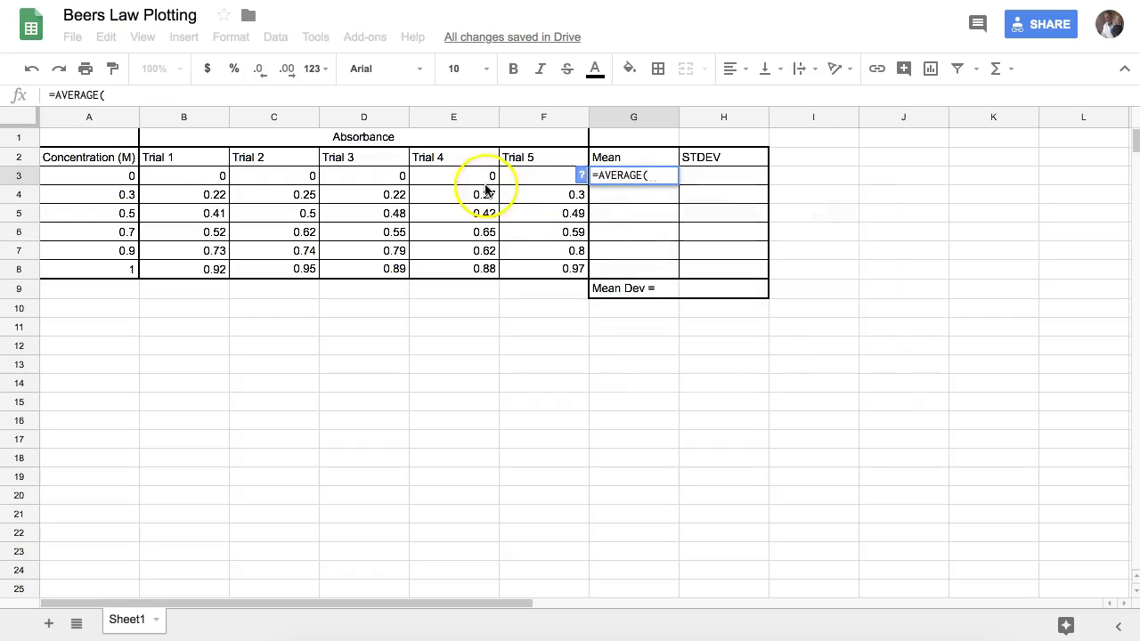
pyautogui.moveTo(199, 176); pyautogui.dragTo(526, 177)
pyautogui.write(')')
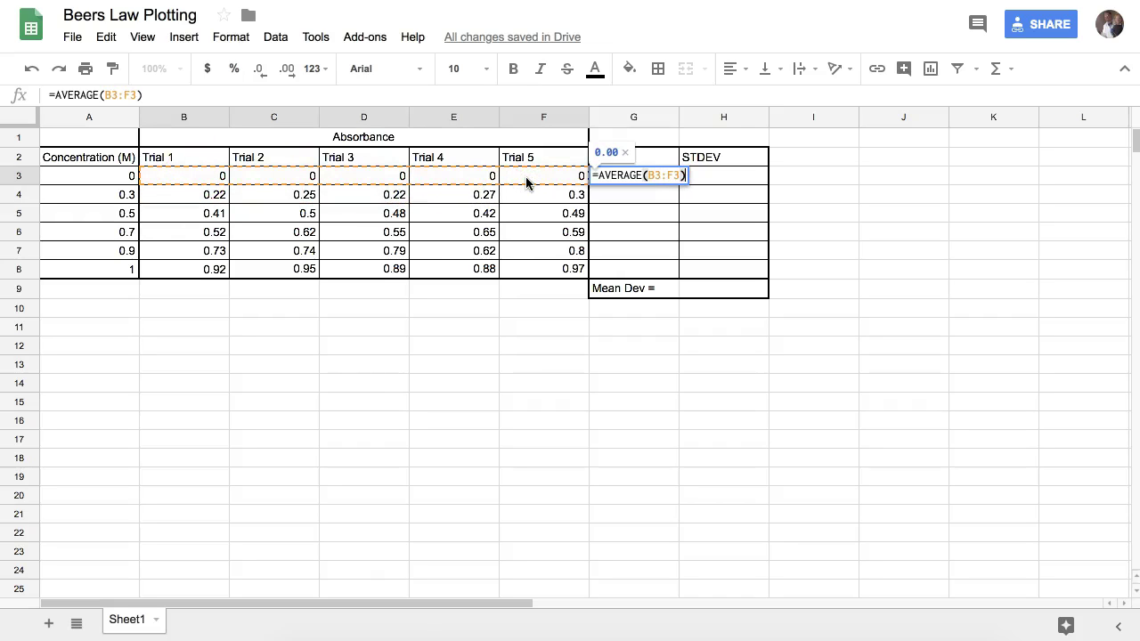
pyautogui.press('Return')
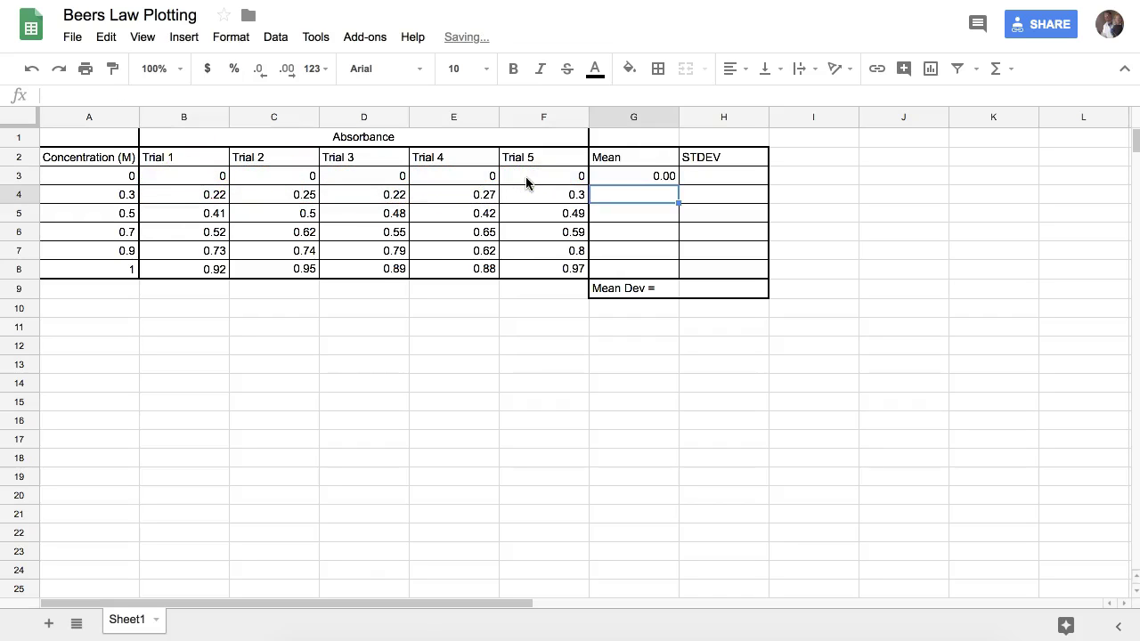
pyautogui.click(661, 179)
# - Enter =AVERAGE(B4:F4) in G4 for the row 4 mean
pyautogui.click(650, 197)
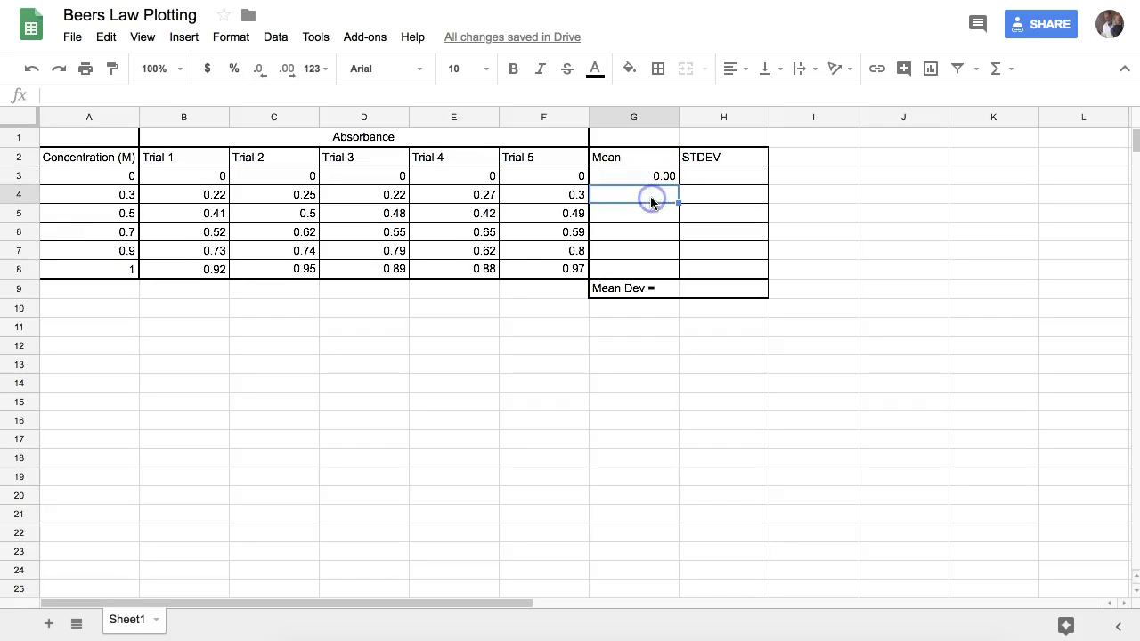
pyautogui.write('=AVERAGE')
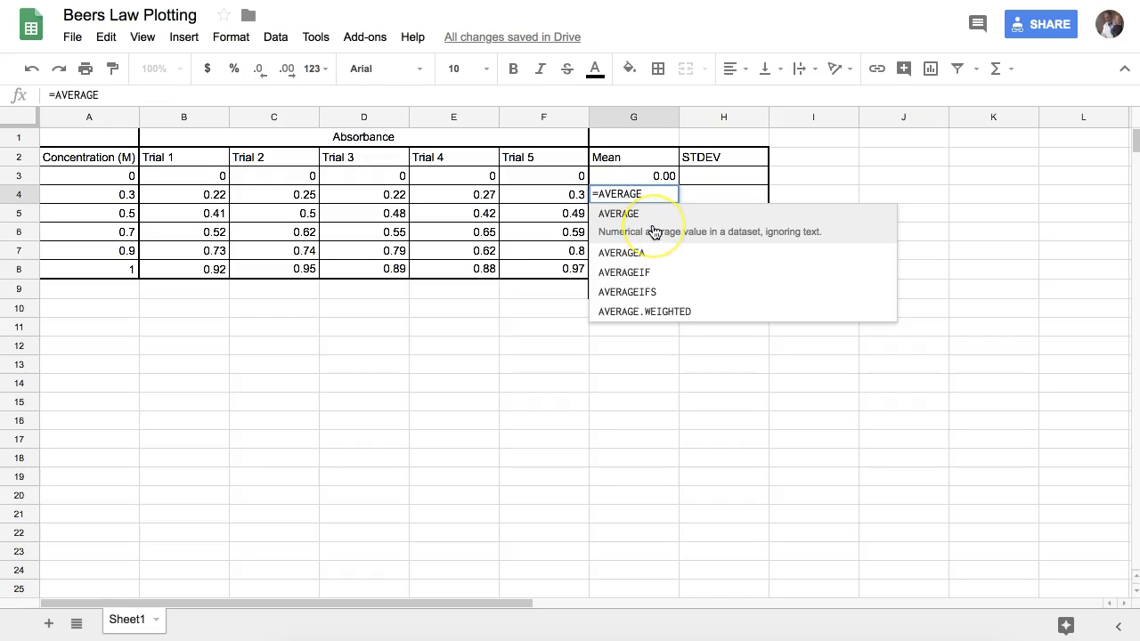
pyautogui.click(654, 232)
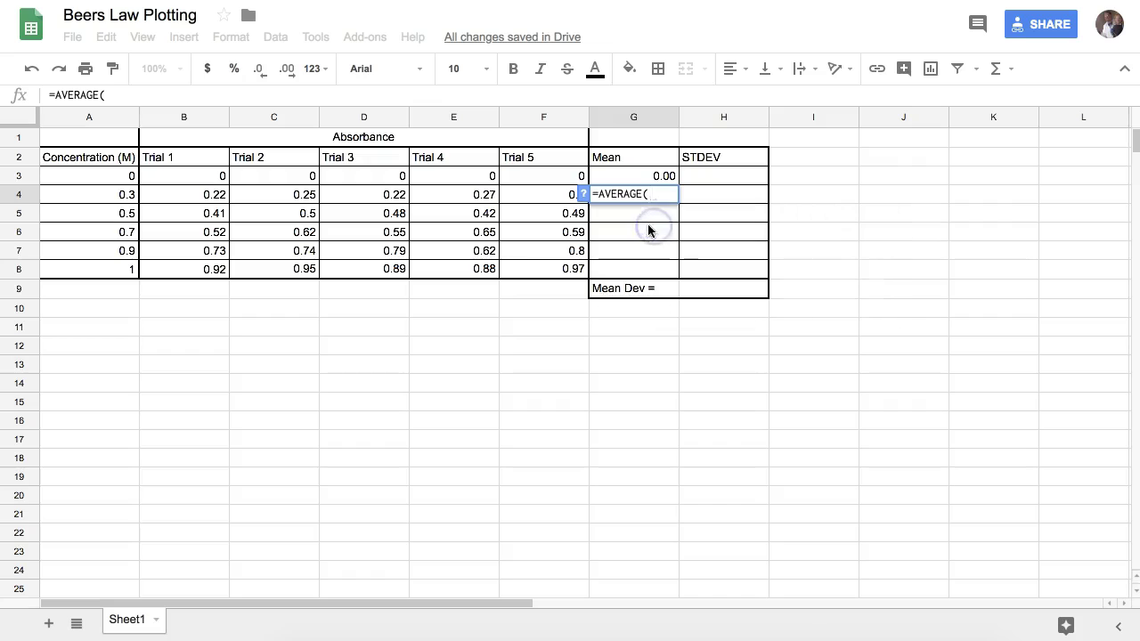
pyautogui.moveTo(213, 194); pyautogui.dragTo(528, 205)
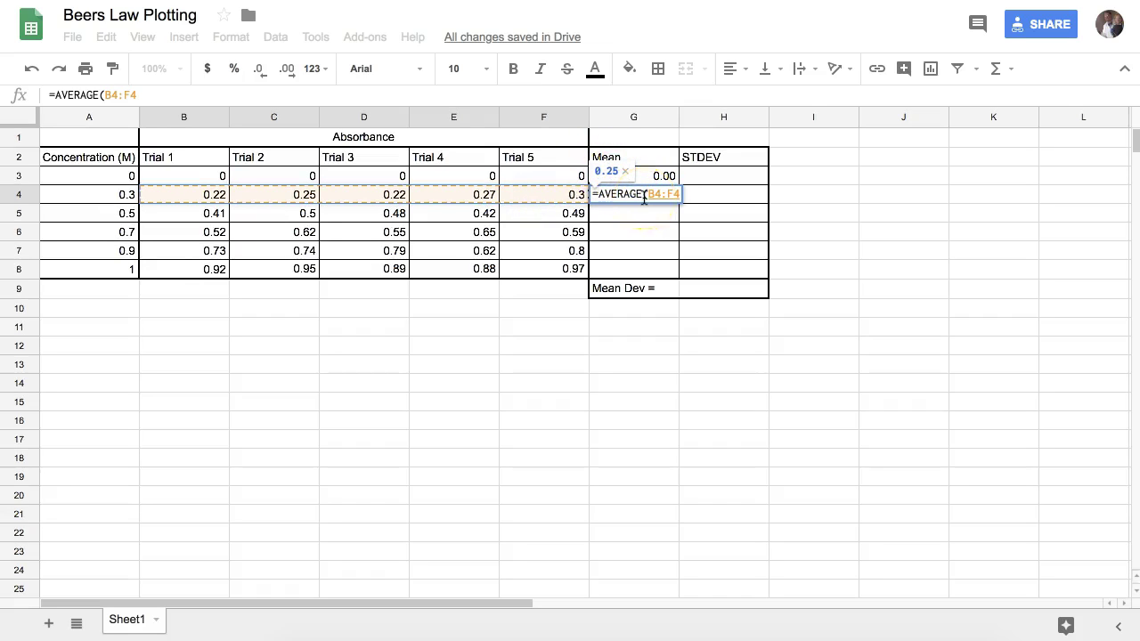
pyautogui.write(')')
pyautogui.press('Return')
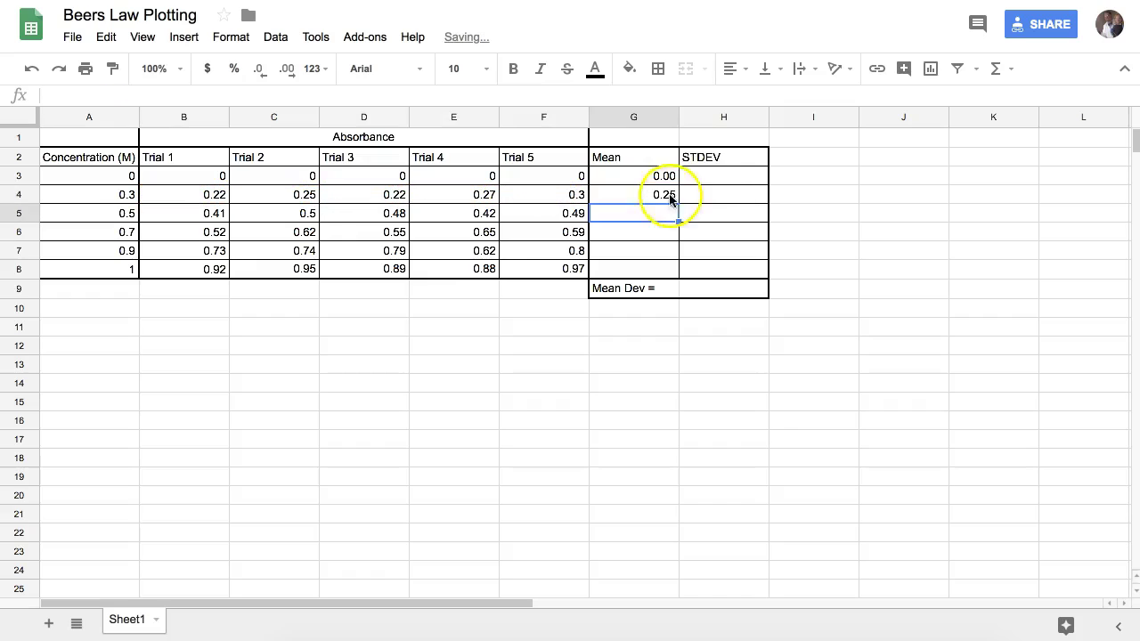
# - Fill the AVERAGE formula down from G4 through G8
pyautogui.click(664, 196)
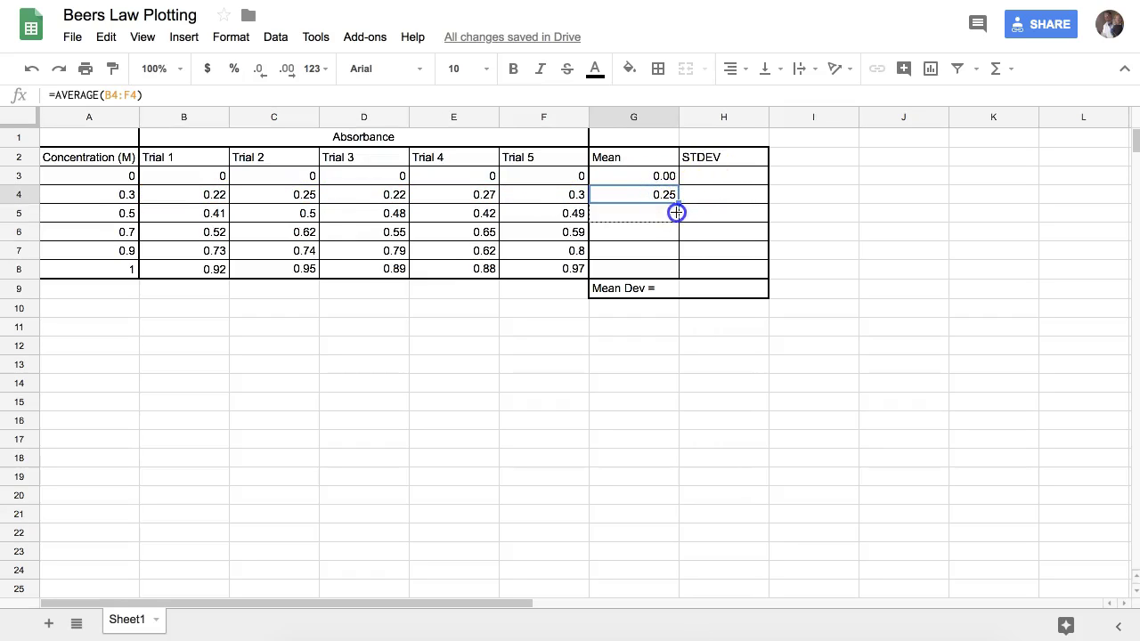
pyautogui.moveTo(677, 212); pyautogui.dragTo(676, 215)
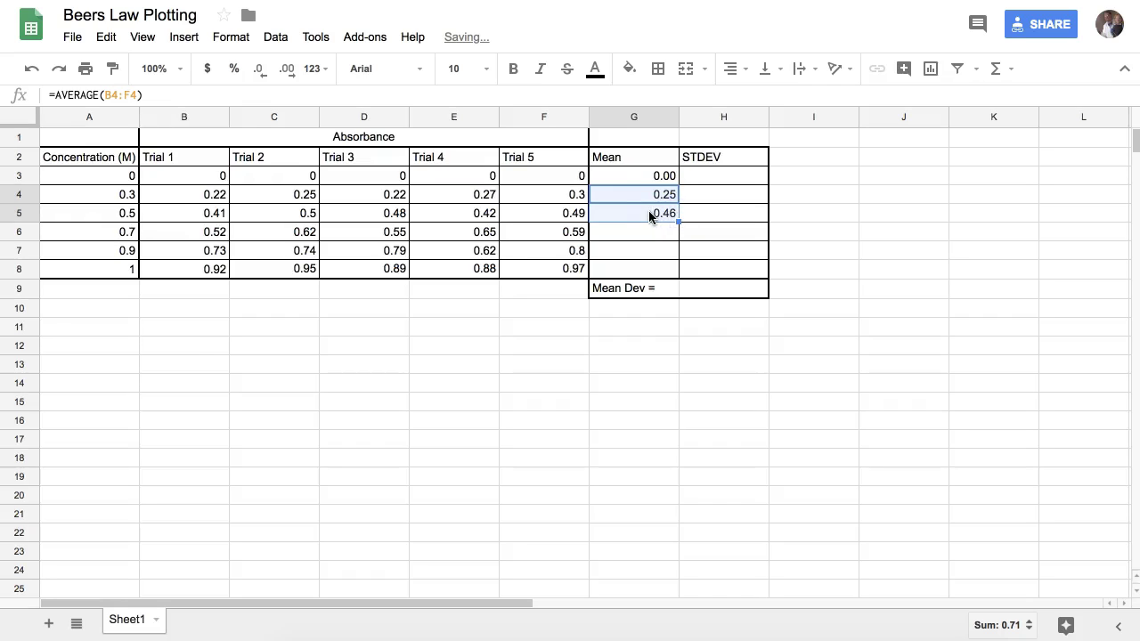
pyautogui.click(650, 214)
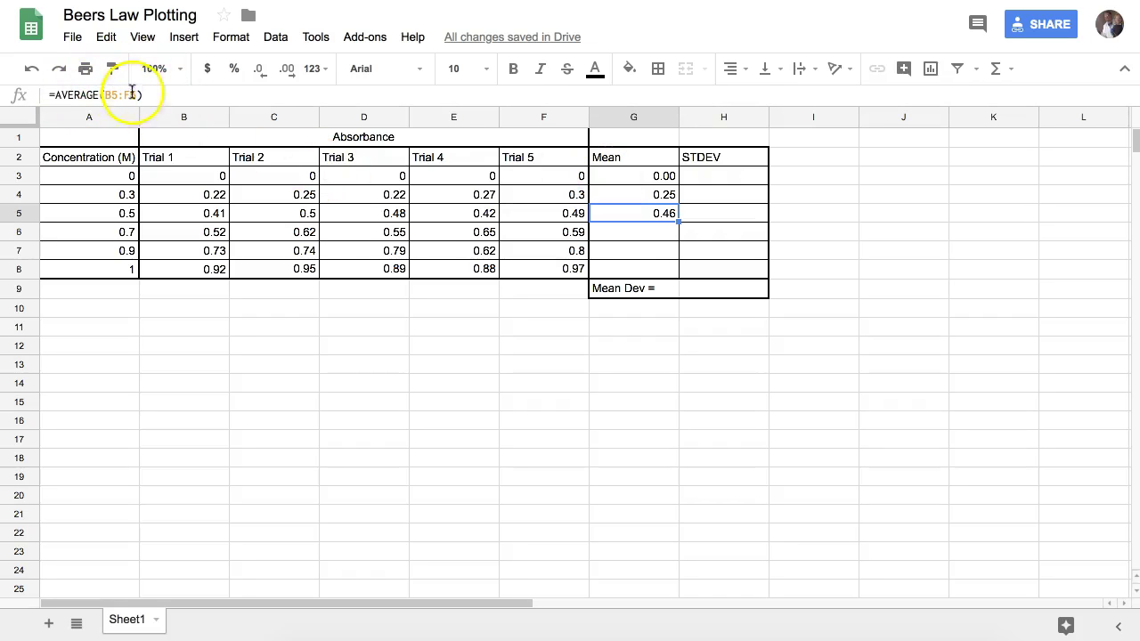
pyautogui.click(666, 194)
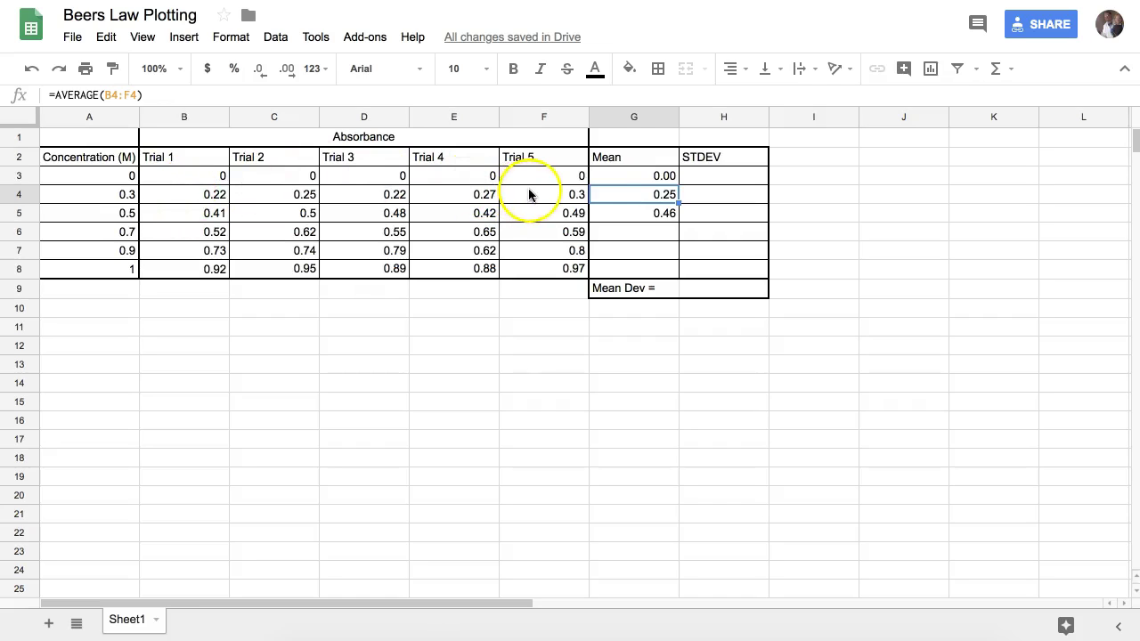
pyautogui.moveTo(649, 203); pyautogui.dragTo(647, 205)
pyautogui.click(646, 214)
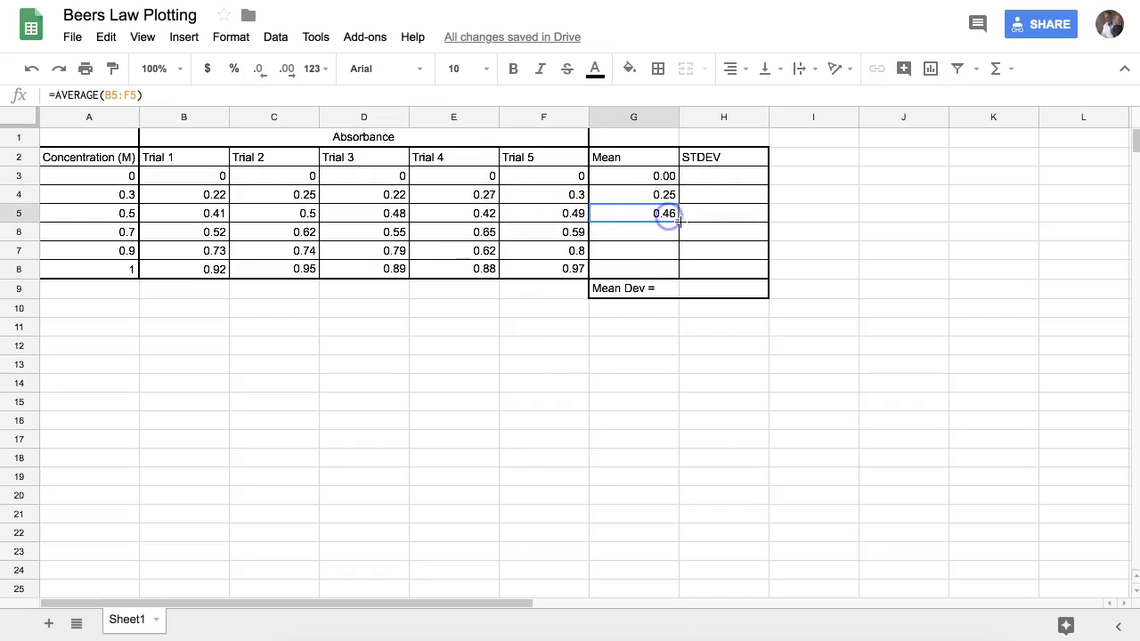
pyautogui.moveTo(677, 271); pyautogui.dragTo(675, 272)
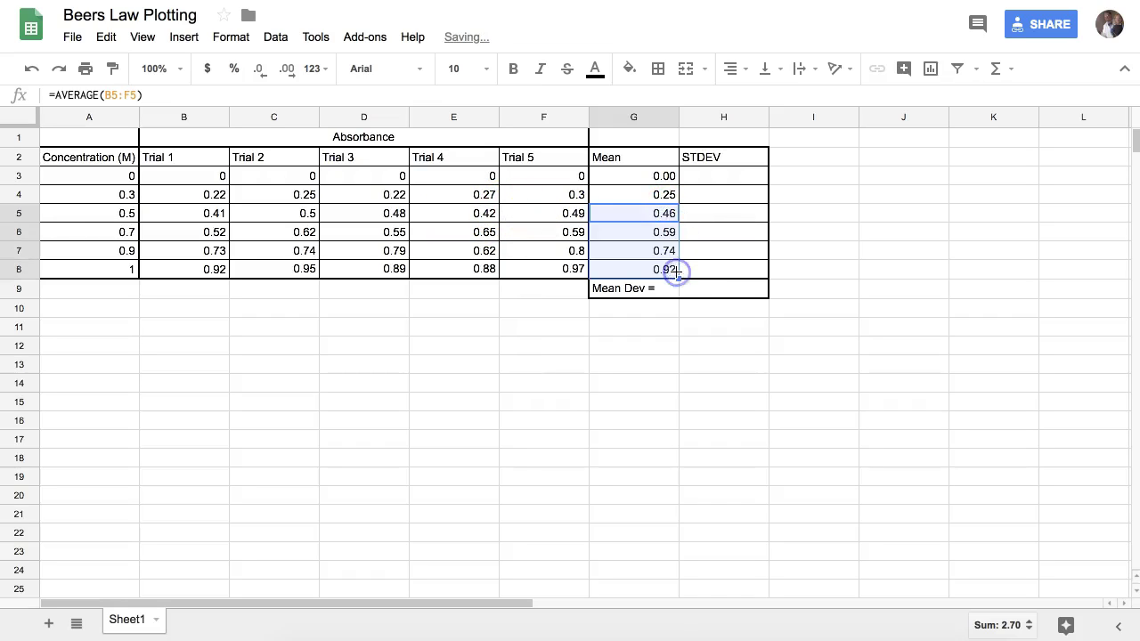
# - Rename the G2 heading to 'Mean Absorbance' and auto-fit all columns
pyautogui.click(632, 157)
pyautogui.click(146, 97)
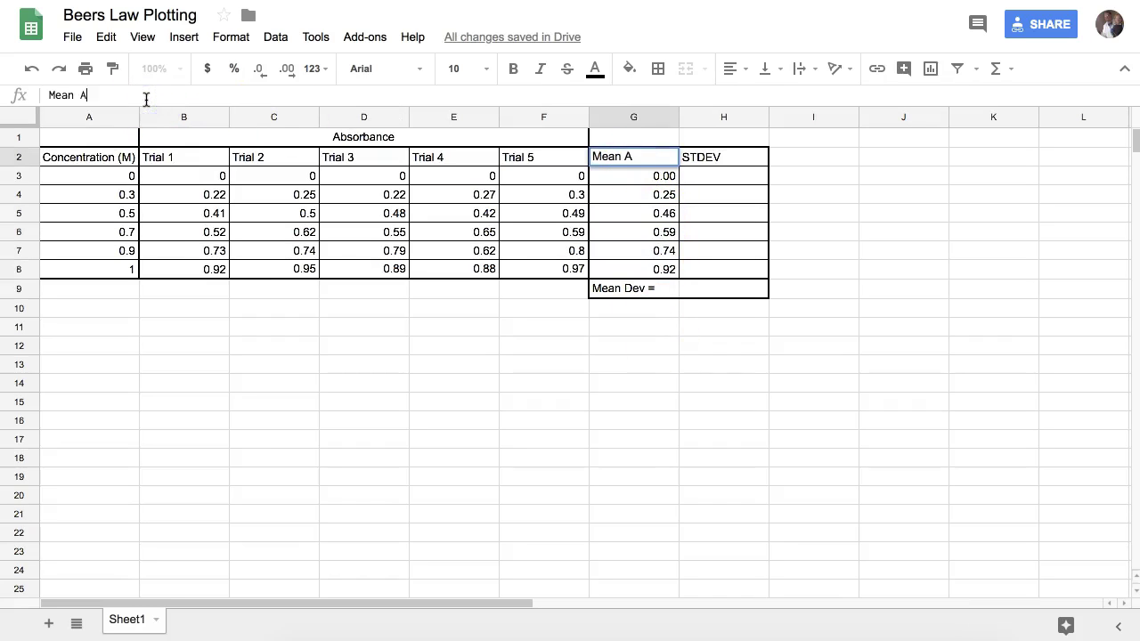
pyautogui.write('Absorbance')
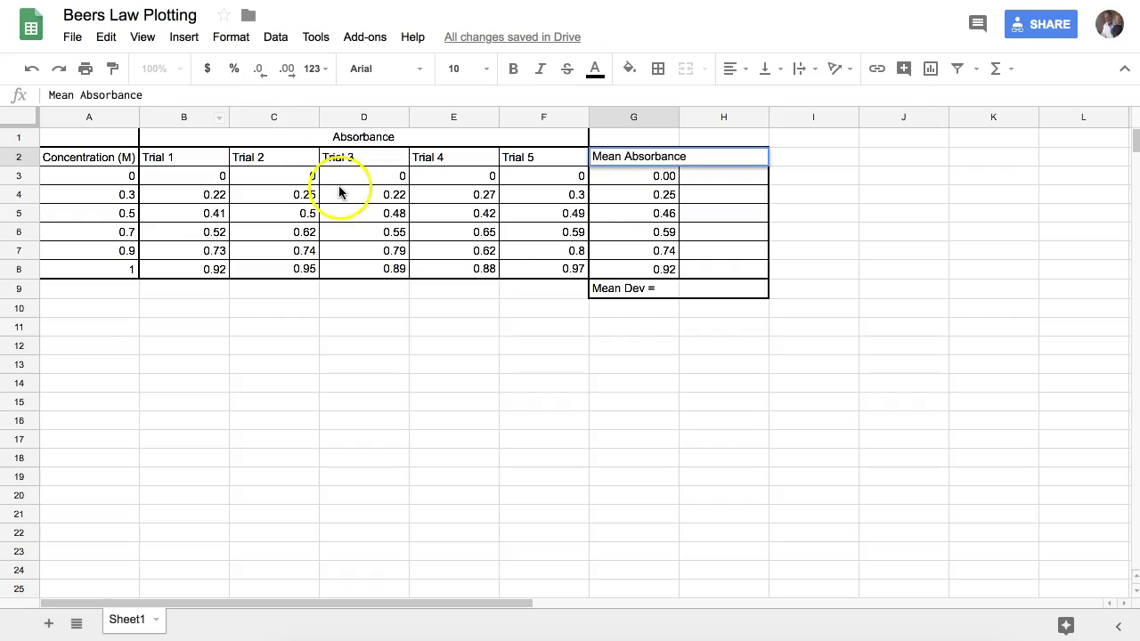
pyautogui.click(928, 199)
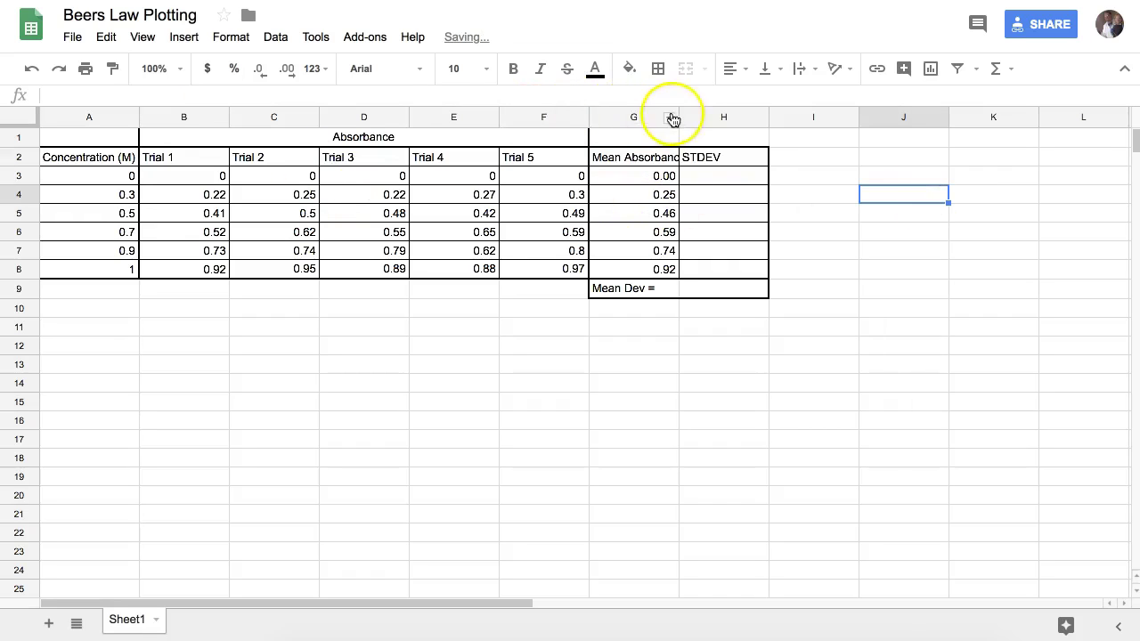
pyautogui.click(20, 114)
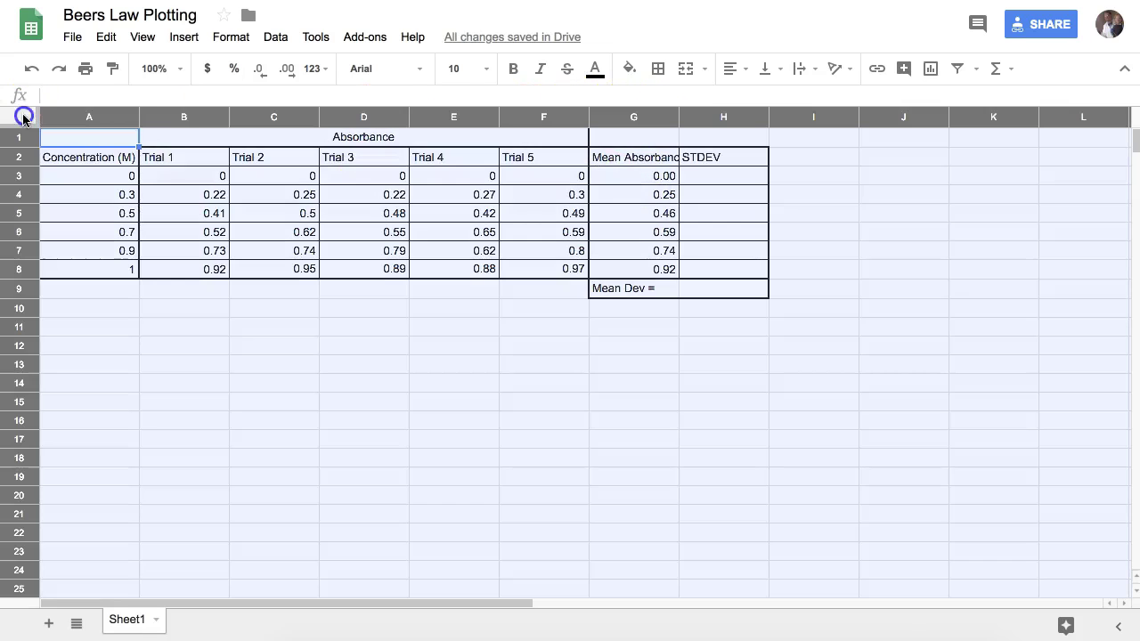
pyautogui.doubleClick(228, 114)
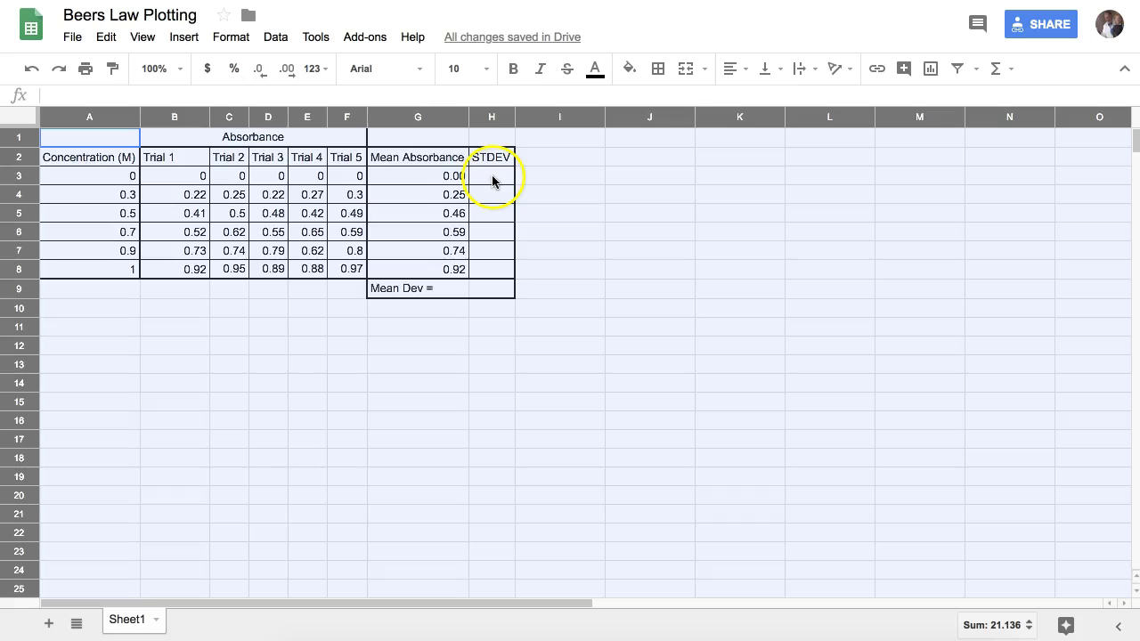
# - Centre-align the mean and STDEV cells G3:H8
pyautogui.click(435, 176)
pyautogui.moveTo(436, 176); pyautogui.dragTo(490, 267)
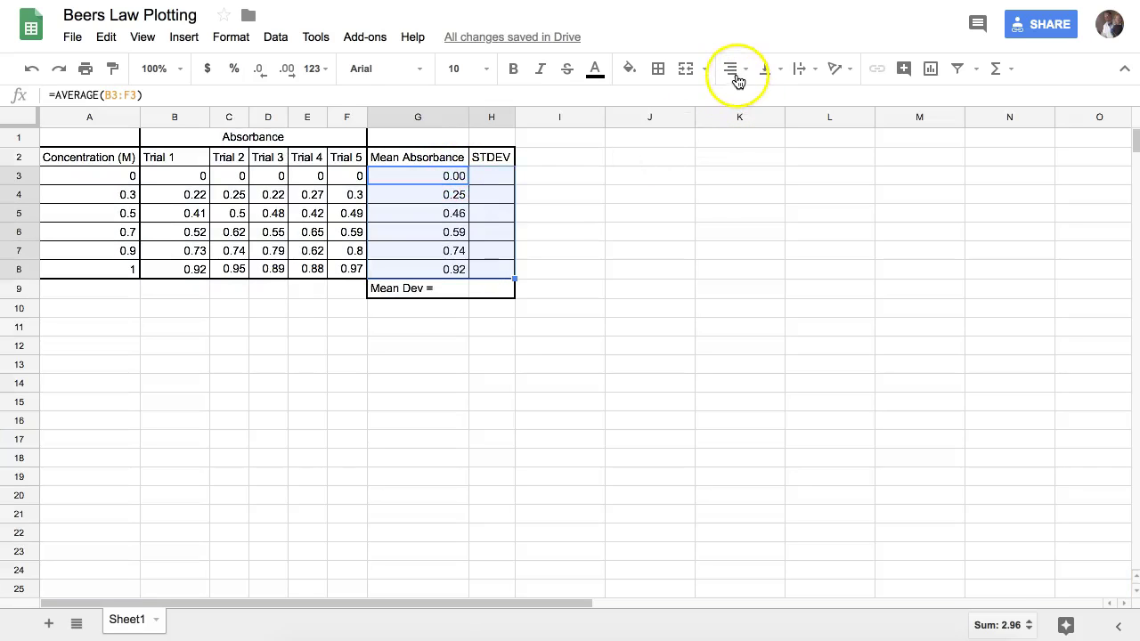
pyautogui.click(737, 79)
pyautogui.click(753, 97)
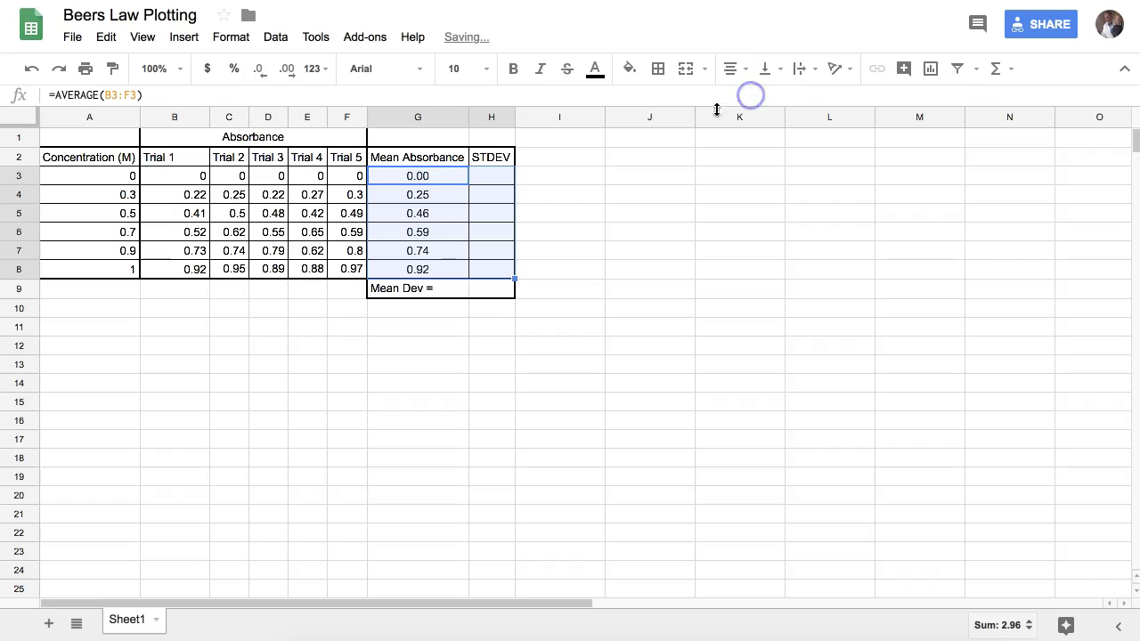
pyautogui.click(490, 178)
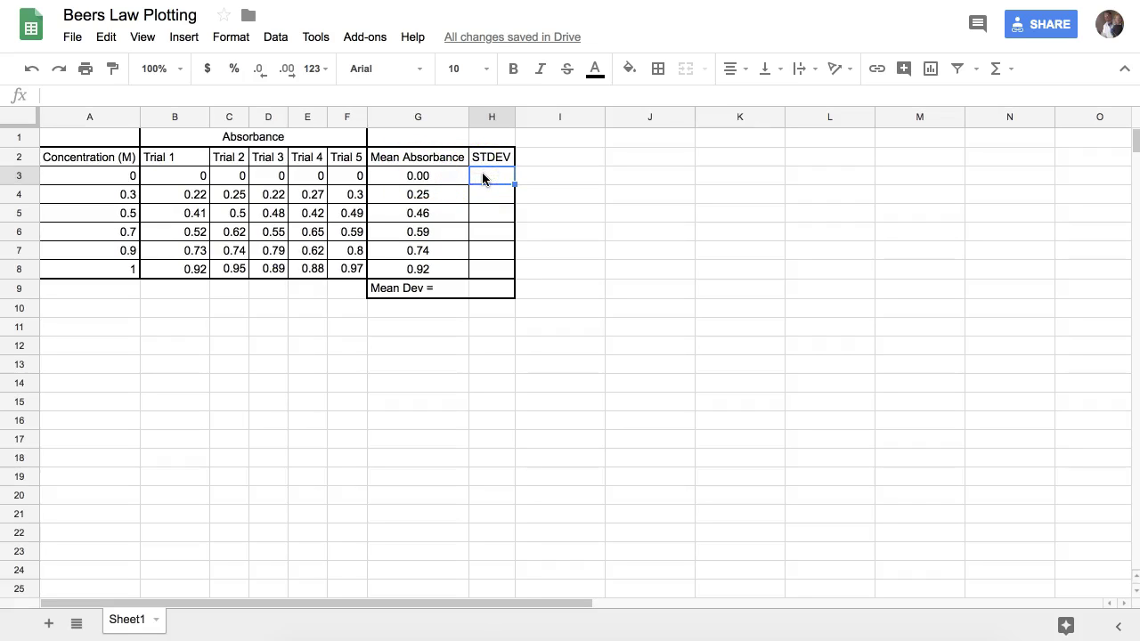
# - Enter =STDEV(B3:F3) in H3 for the row 3 standard deviation
pyautogui.write('=')
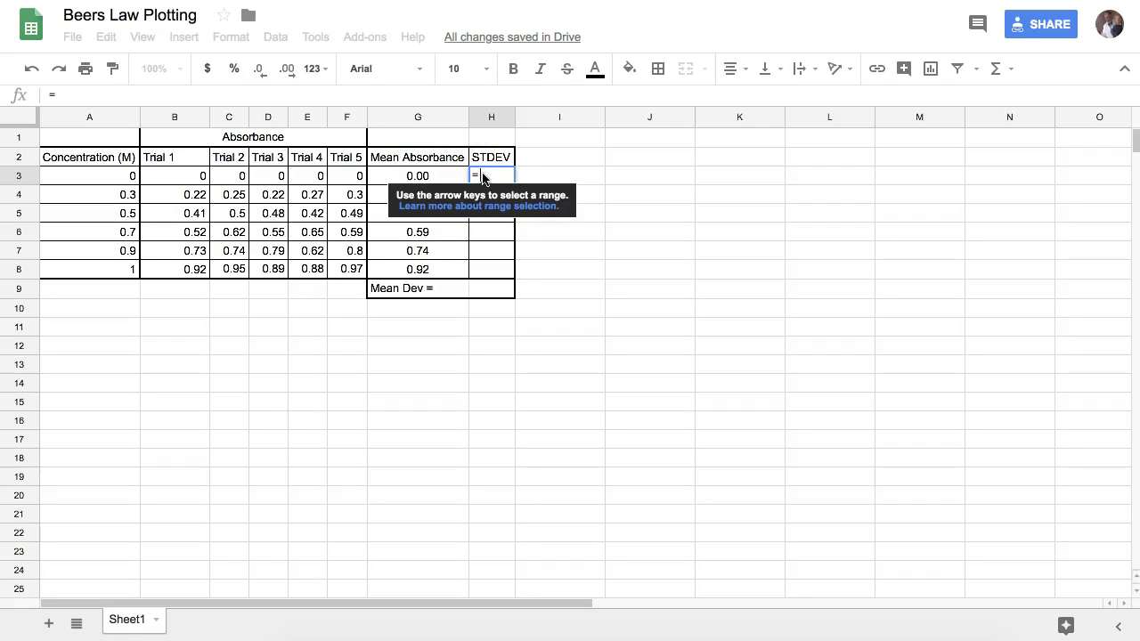
pyautogui.click(482, 178)
pyautogui.write('STV')
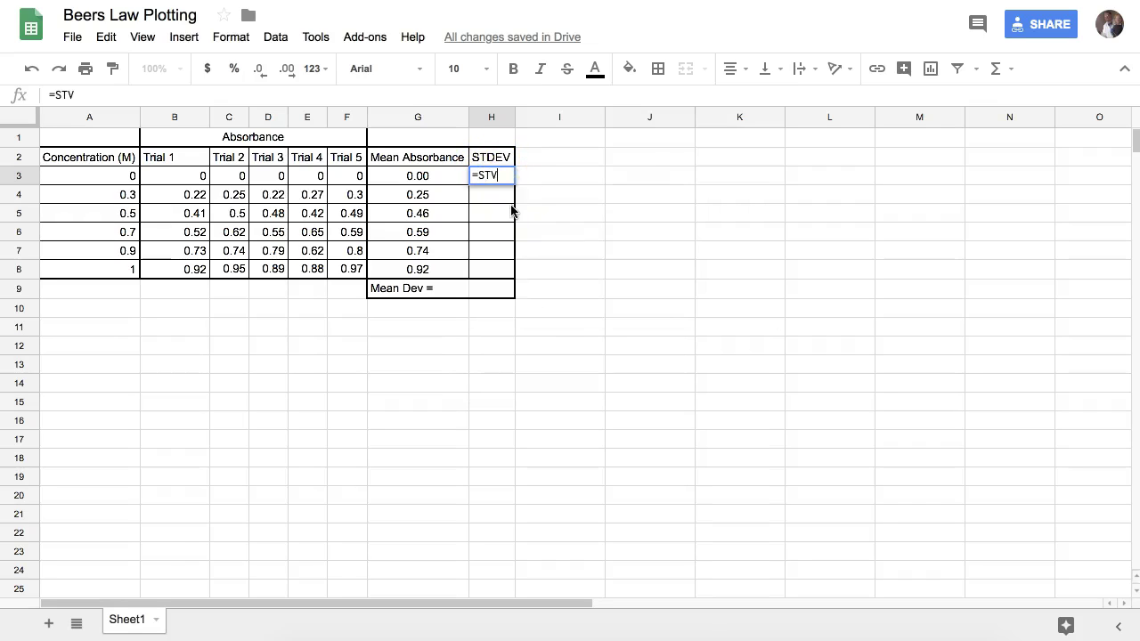
pyautogui.press('BackSpace')
pyautogui.write('DE')
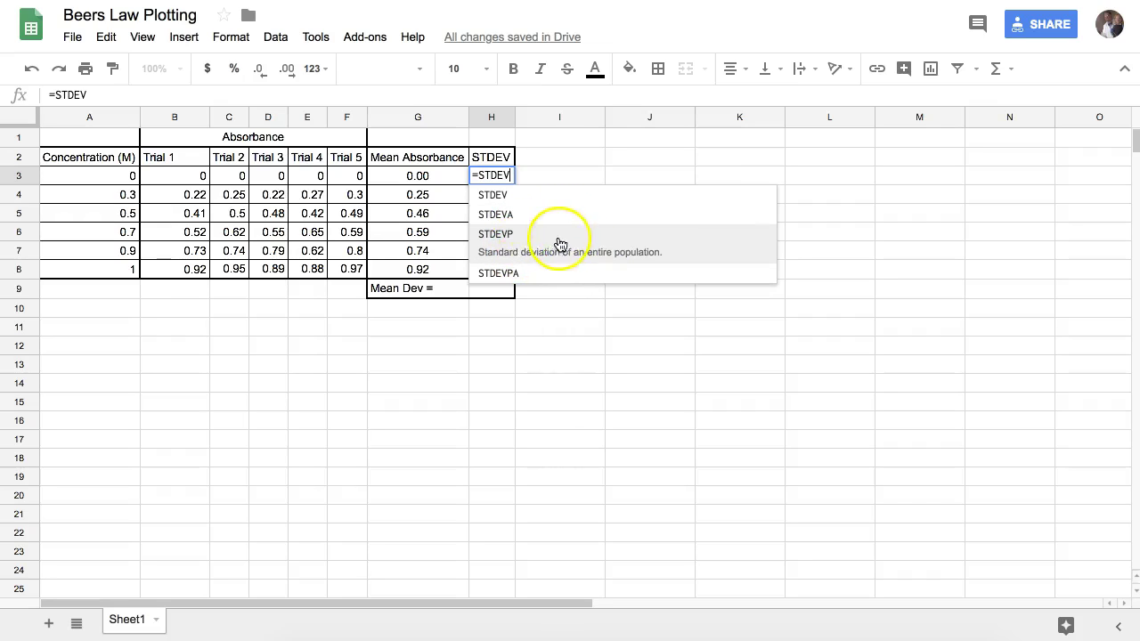
pyautogui.click(520, 200)
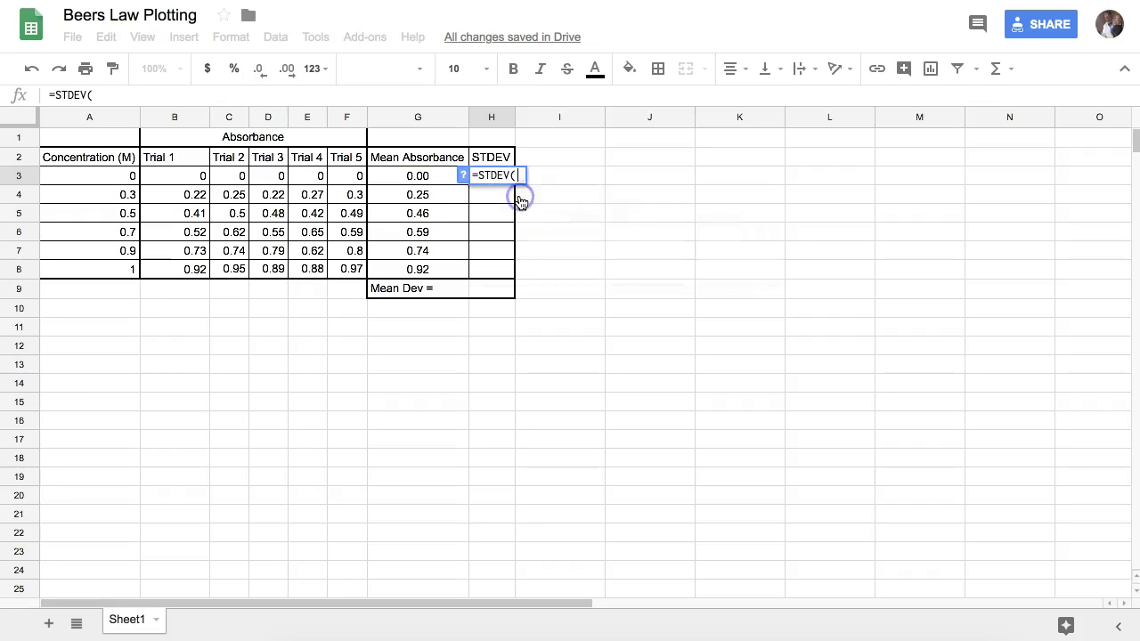
pyautogui.moveTo(343, 178); pyautogui.dragTo(203, 184)
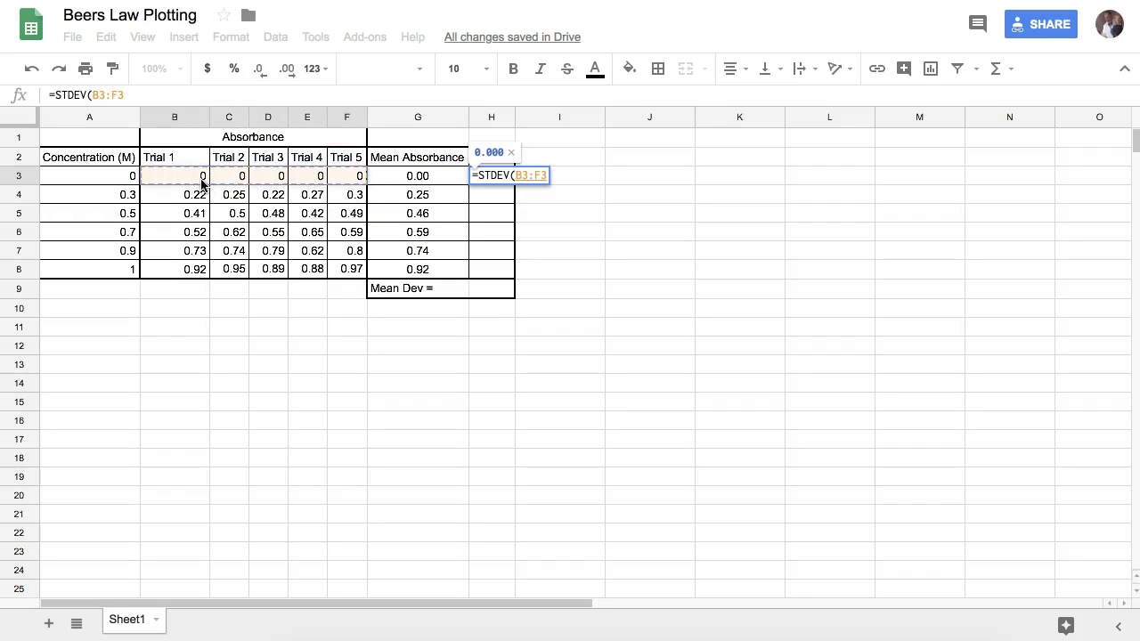
pyautogui.press('Return')
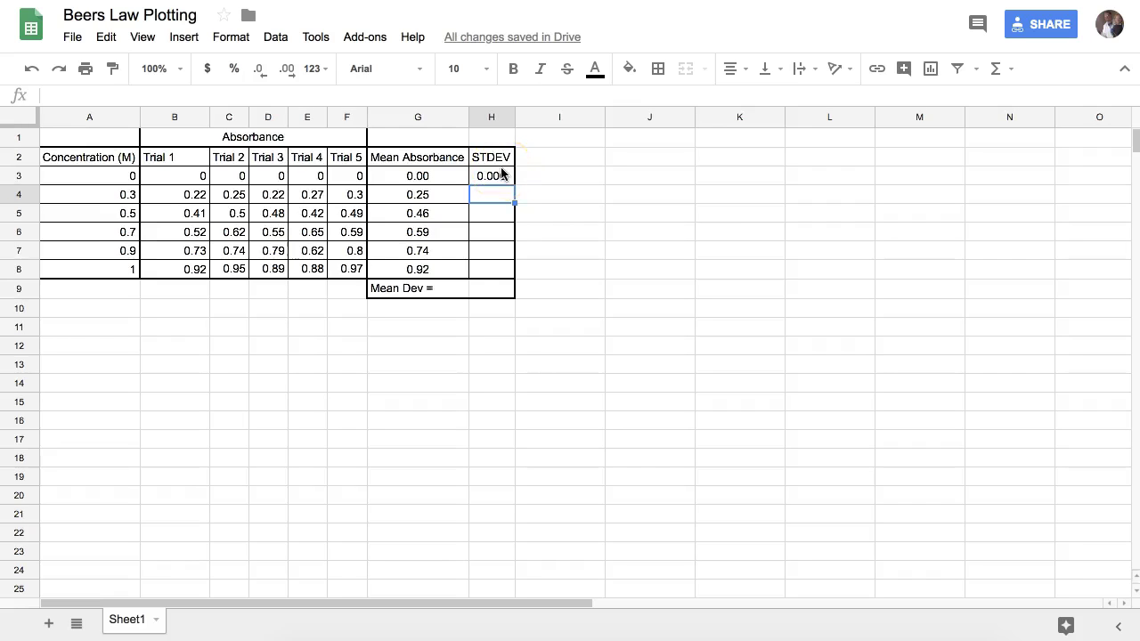
# - Narrow column B, copy the STDEV formula into H4, and enter =stdev(B5:F5) in H5
pyautogui.moveTo(207, 120); pyautogui.dragTo(180, 120)
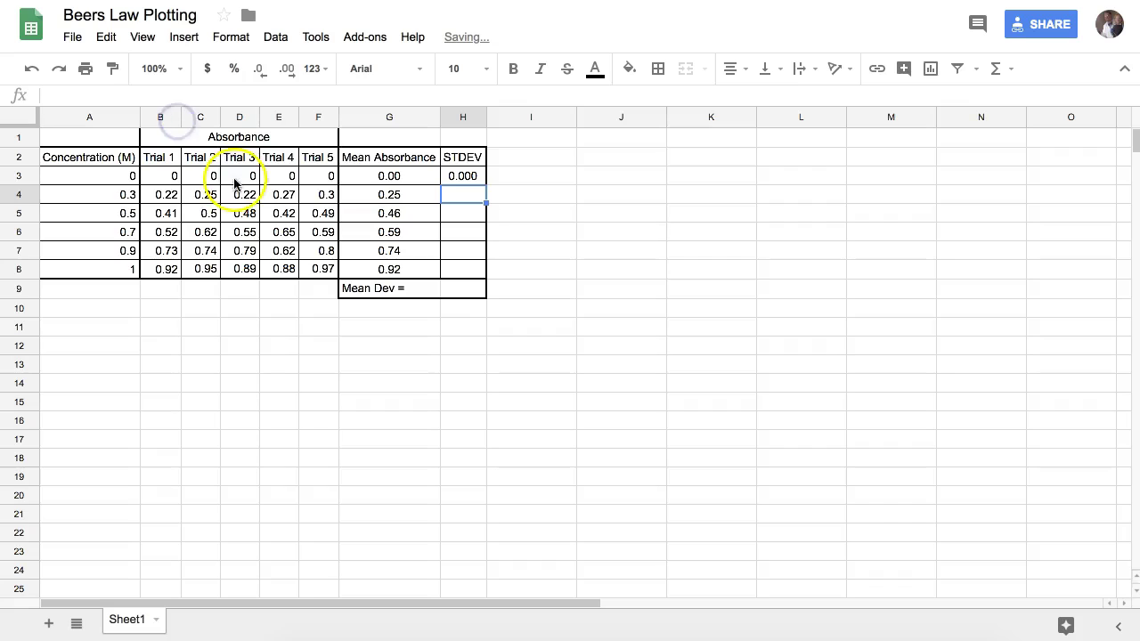
pyautogui.click(474, 179)
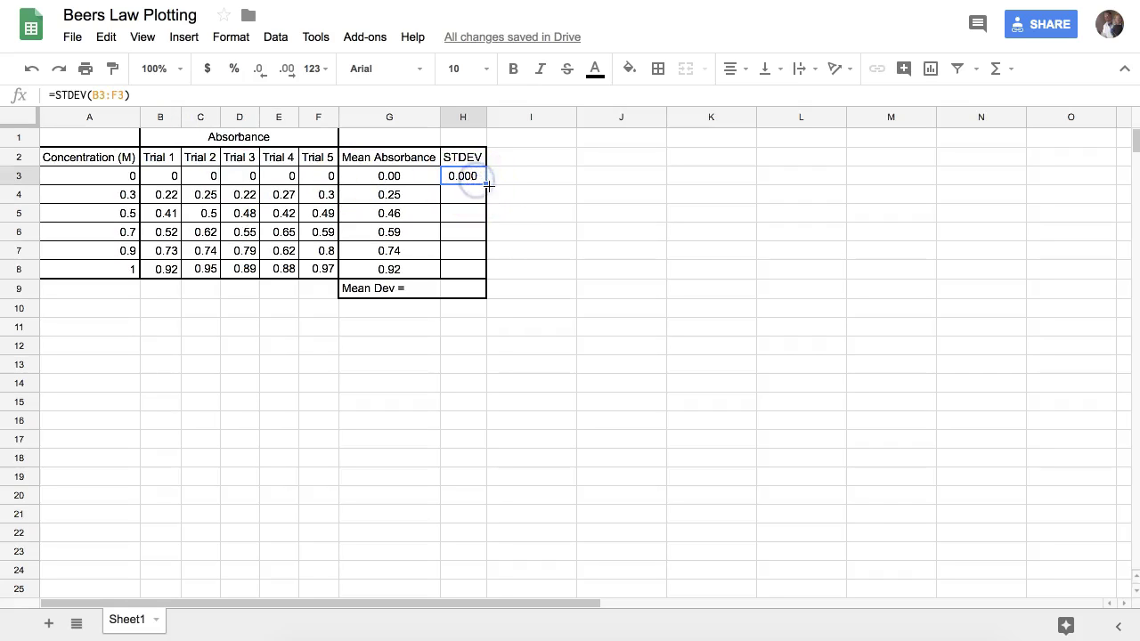
pyautogui.moveTo(486, 188); pyautogui.dragTo(486, 193)
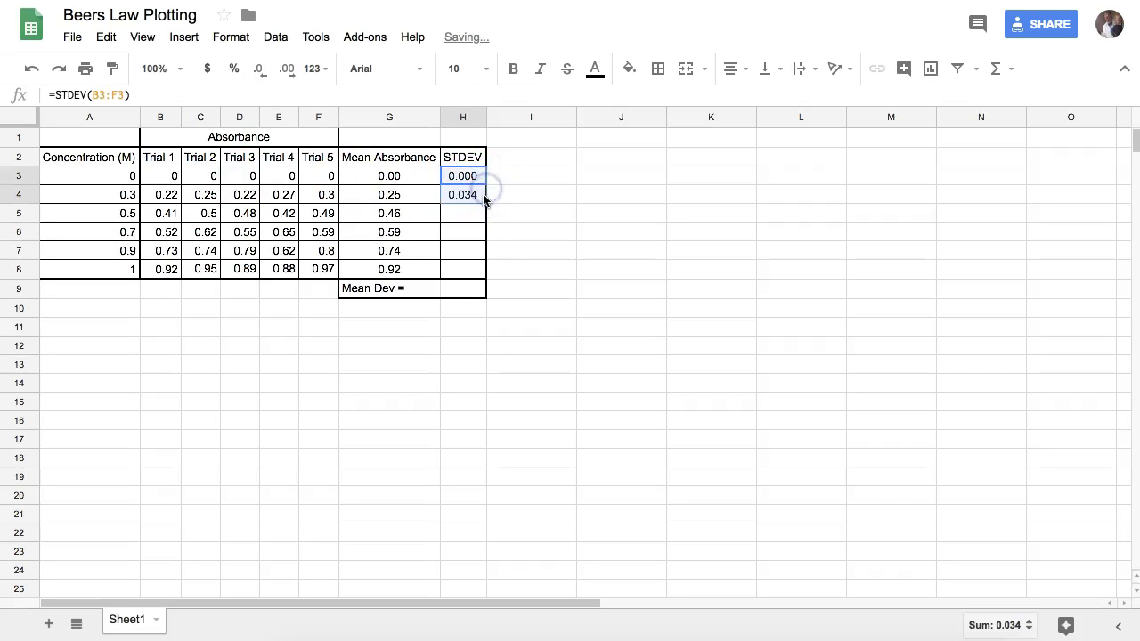
pyautogui.click(468, 218)
pyautogui.write('=')
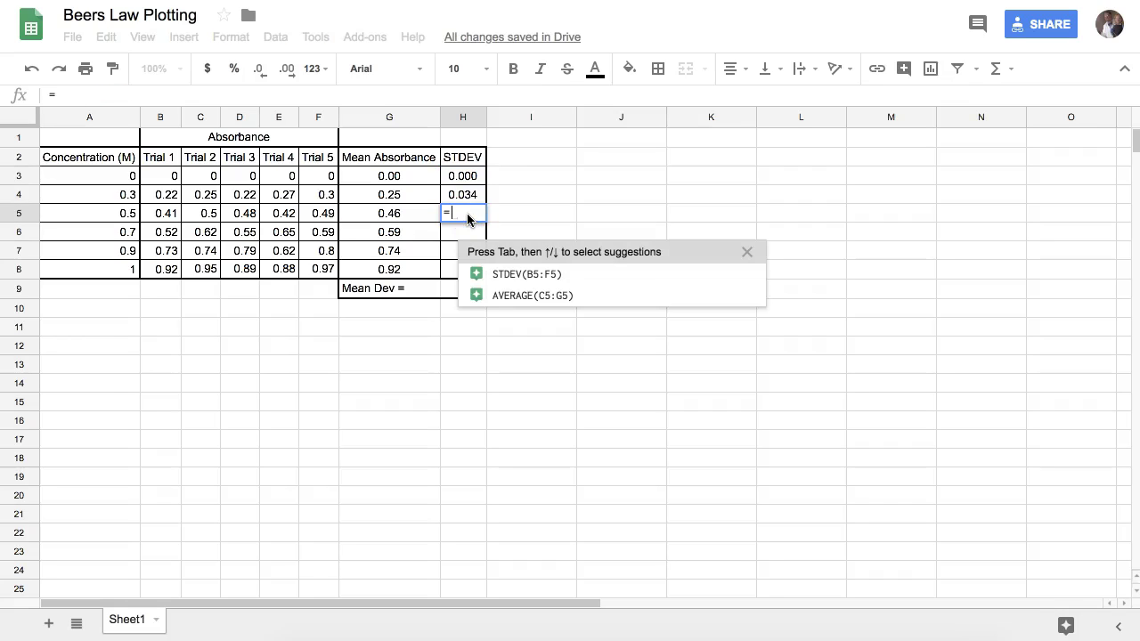
pyautogui.write('stdev')
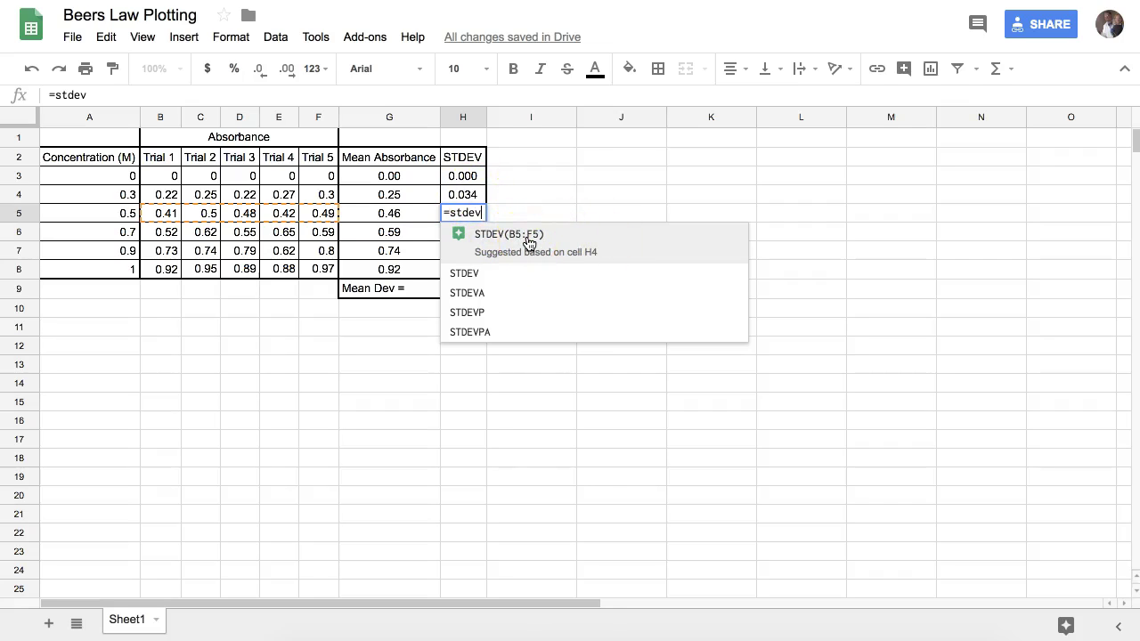
pyautogui.write('(')
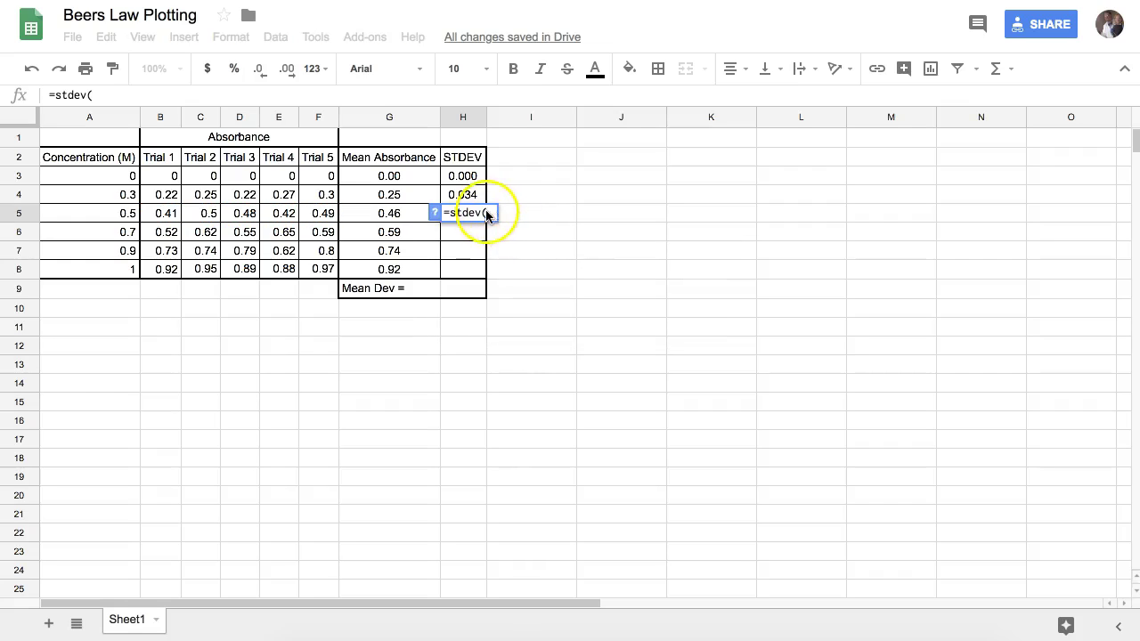
pyautogui.moveTo(318, 214); pyautogui.dragTo(171, 215)
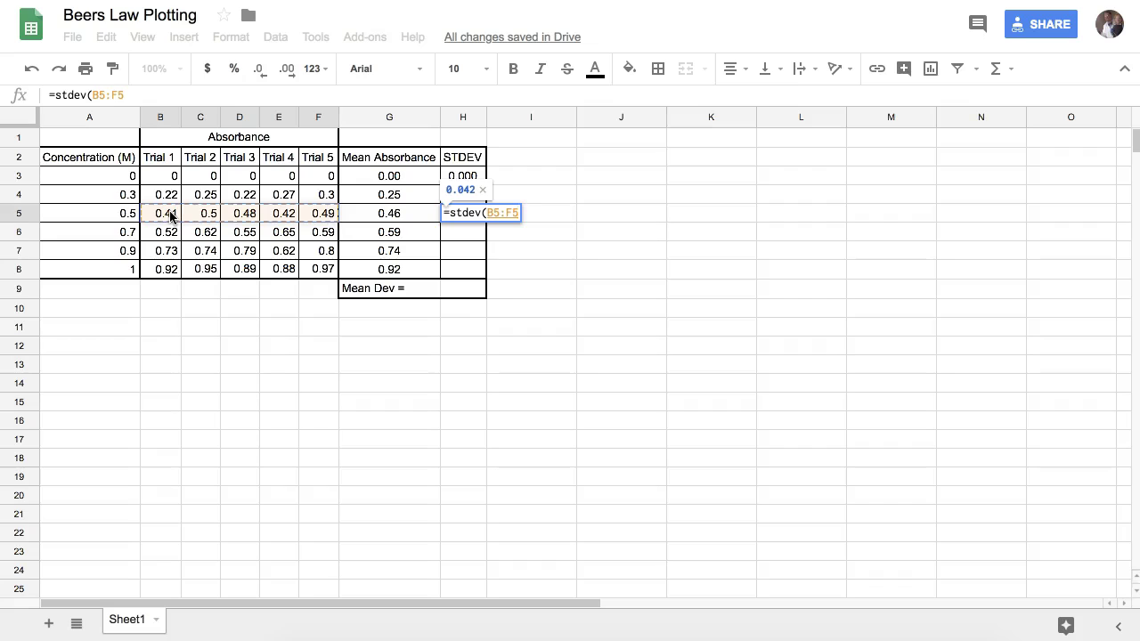
pyautogui.press('Return')
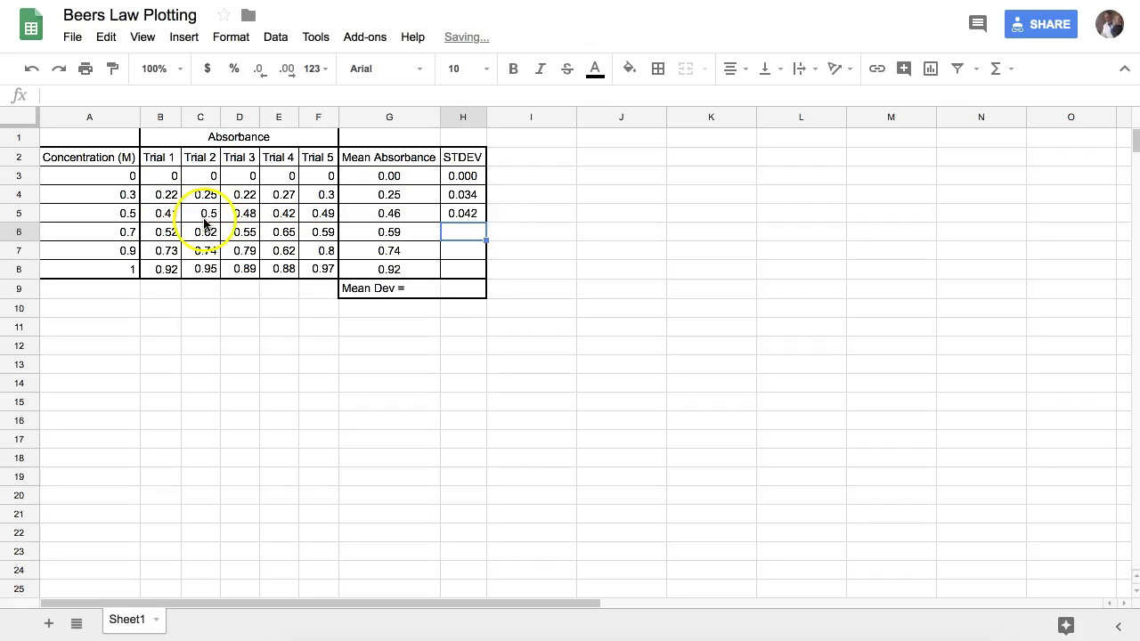
# - Fill the STDEV formula down from H5 through H8
pyautogui.click(461, 214)
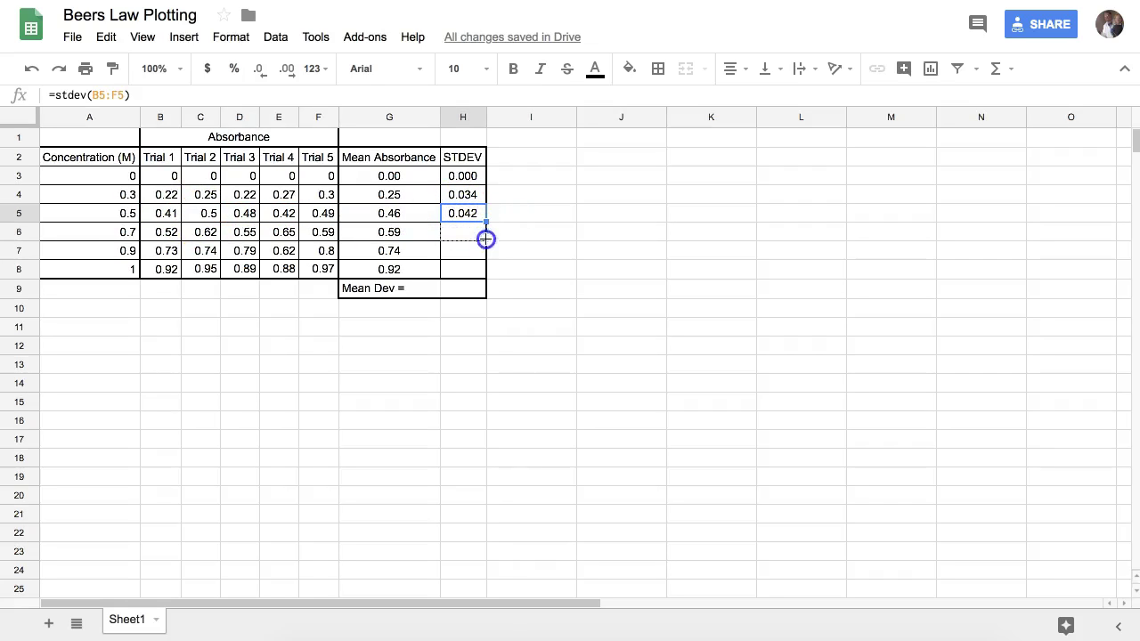
pyautogui.moveTo(482, 280); pyautogui.dragTo(481, 276)
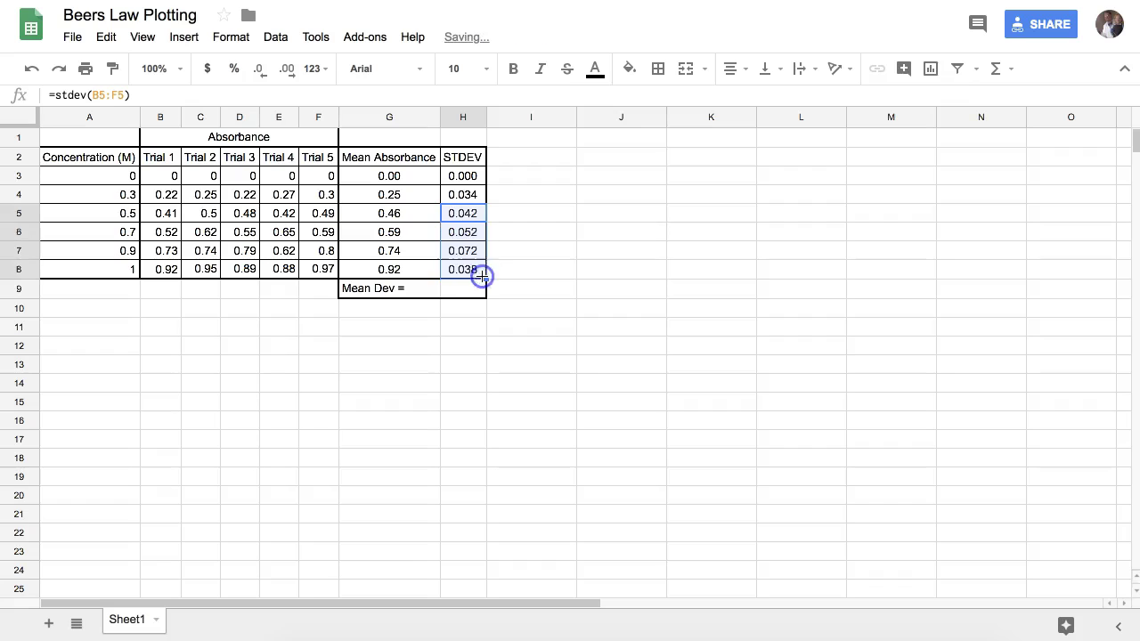
pyautogui.click(427, 349)
pyautogui.click(469, 290)
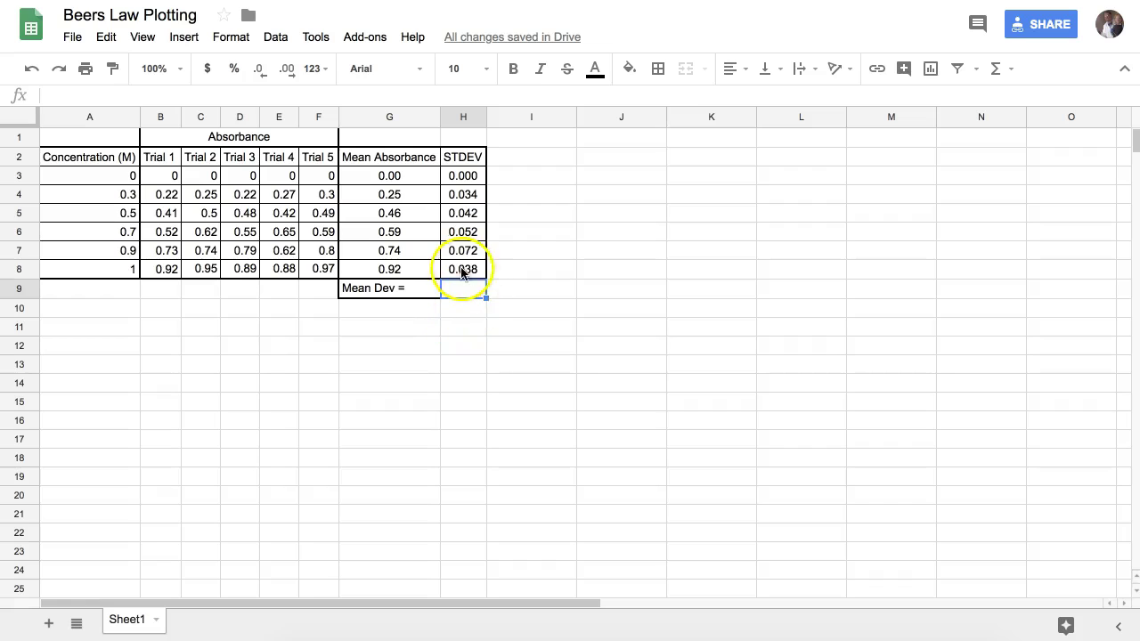
# - Enter =average(H4:H8) in H9, giving a Mean Dev of 0.048
pyautogui.write('=')
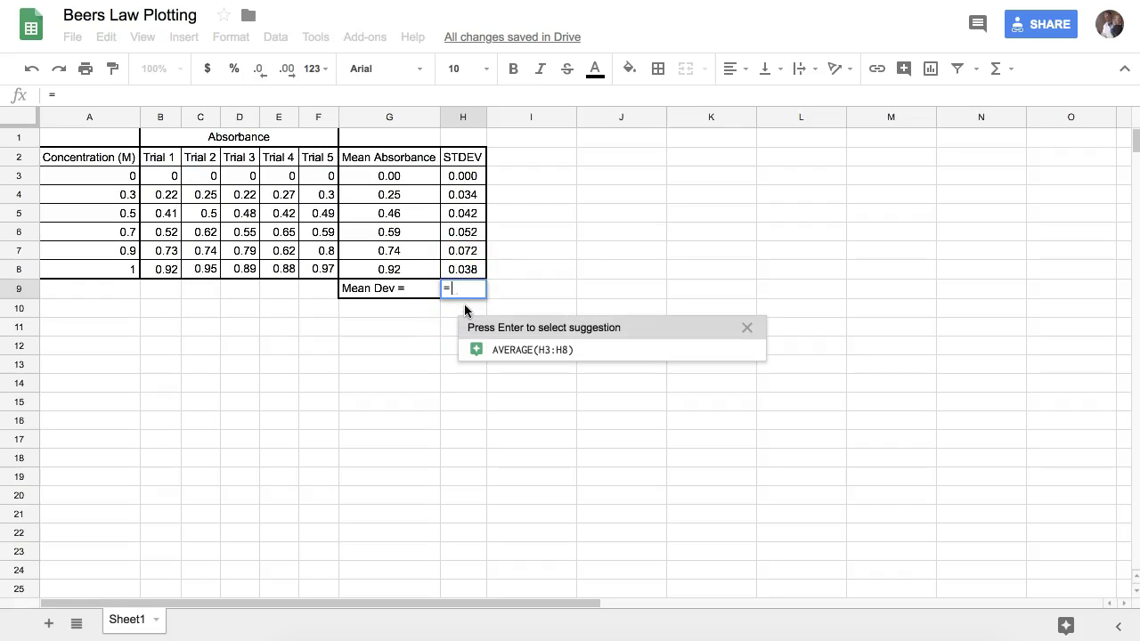
pyautogui.write('average')
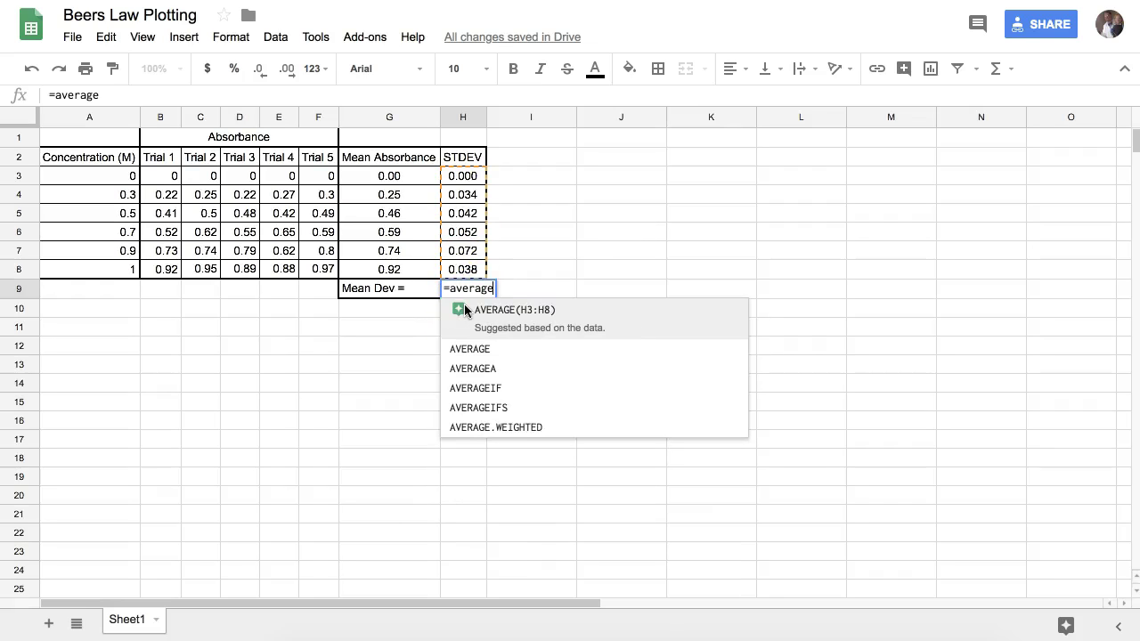
pyautogui.write('(')
pyautogui.moveTo(464, 175); pyautogui.dragTo(466, 271)
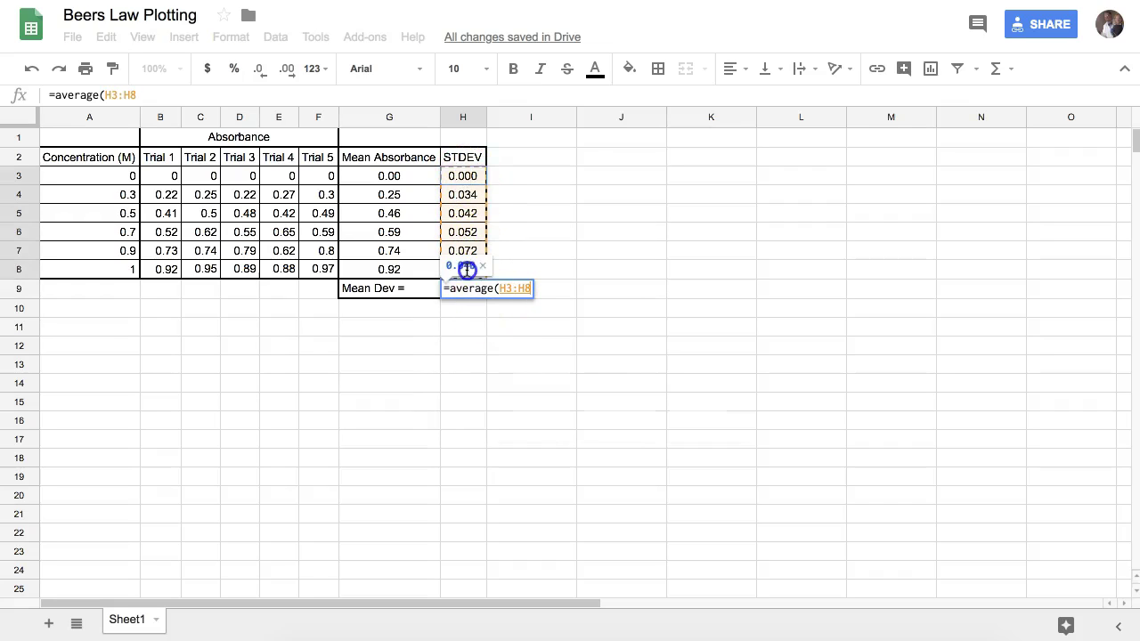
pyautogui.click(467, 192)
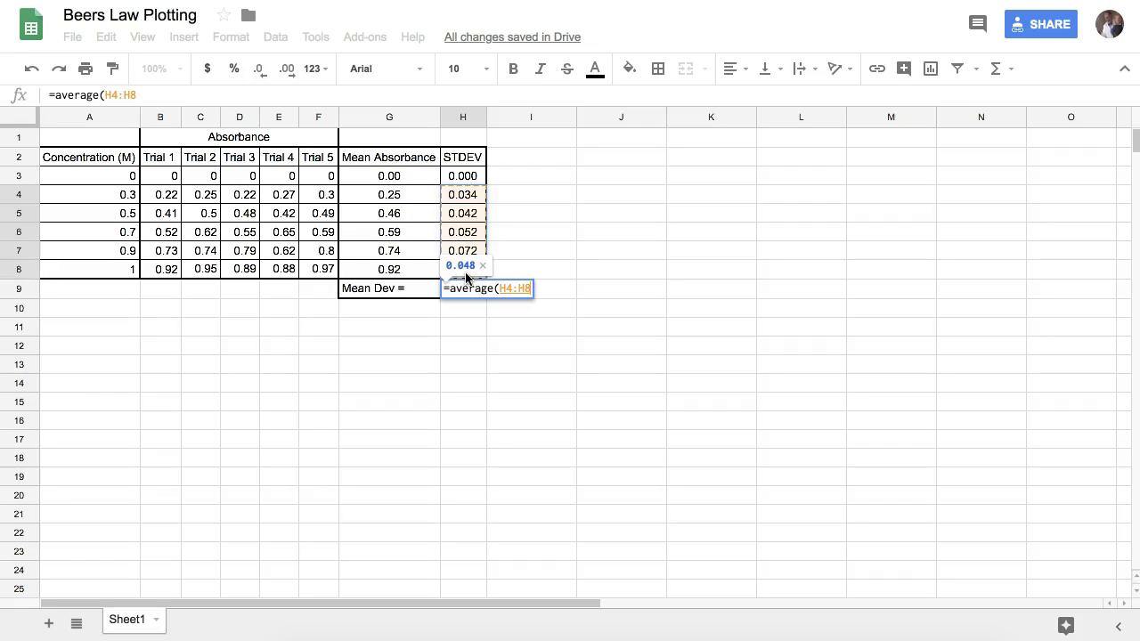
pyautogui.write(')')
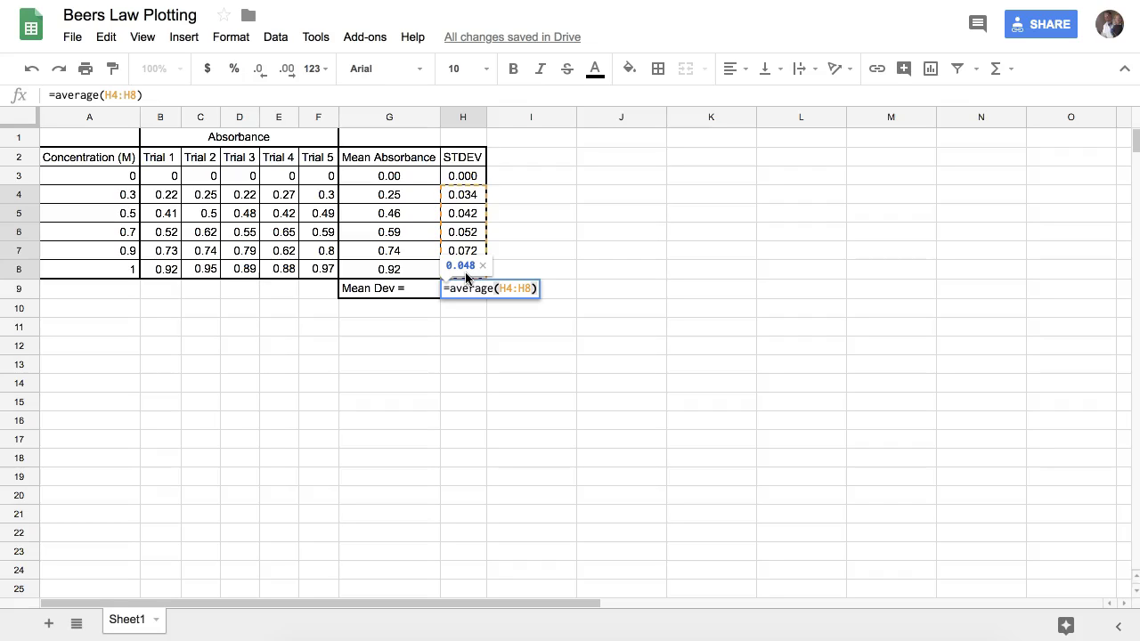
pyautogui.press('Return')
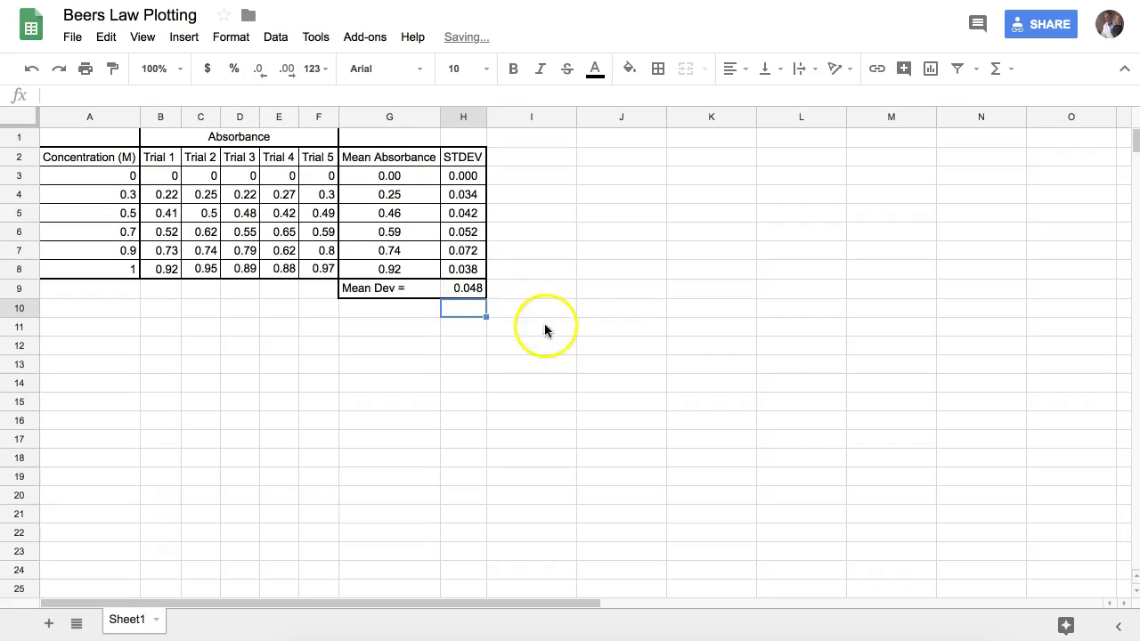
pyautogui.click(463, 288)
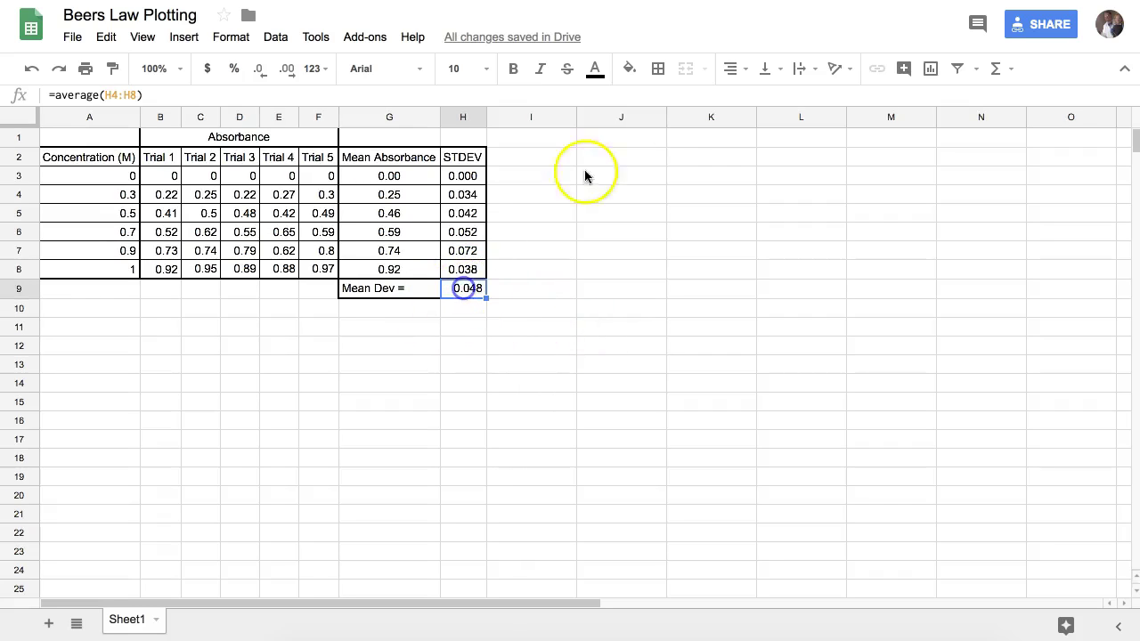
# - Centre-align the 0.048 value in H9
pyautogui.click(751, 70)
pyautogui.click(757, 97)
pyautogui.click(593, 327)
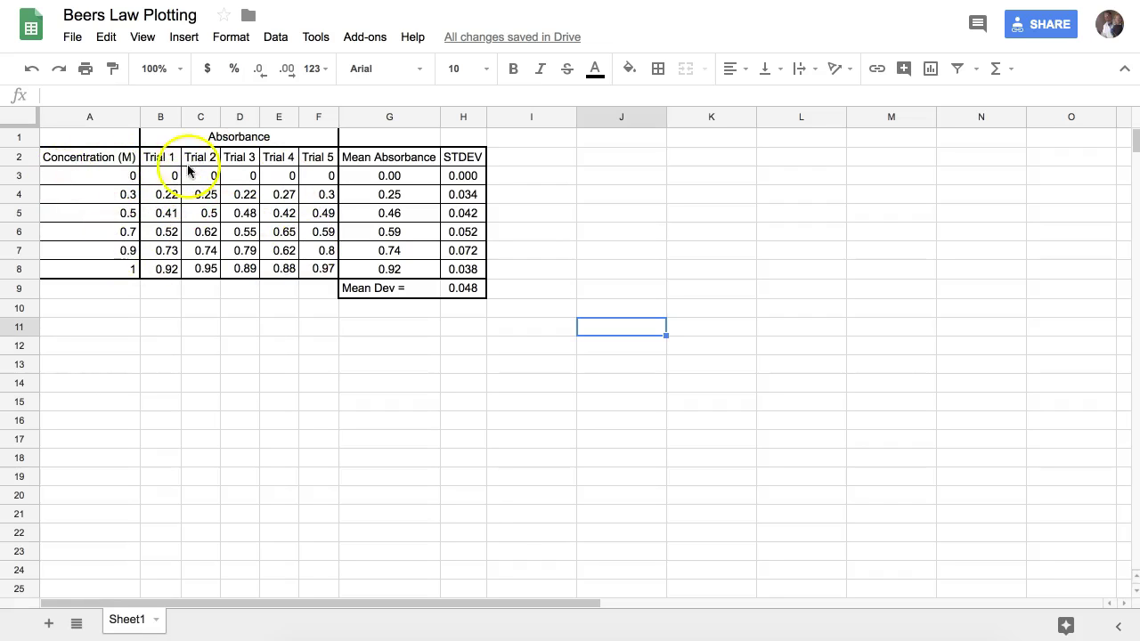
# - Insert a scatter chart from the concentration and trial data A2:F8
pyautogui.moveTo(96, 157); pyautogui.dragTo(310, 272)
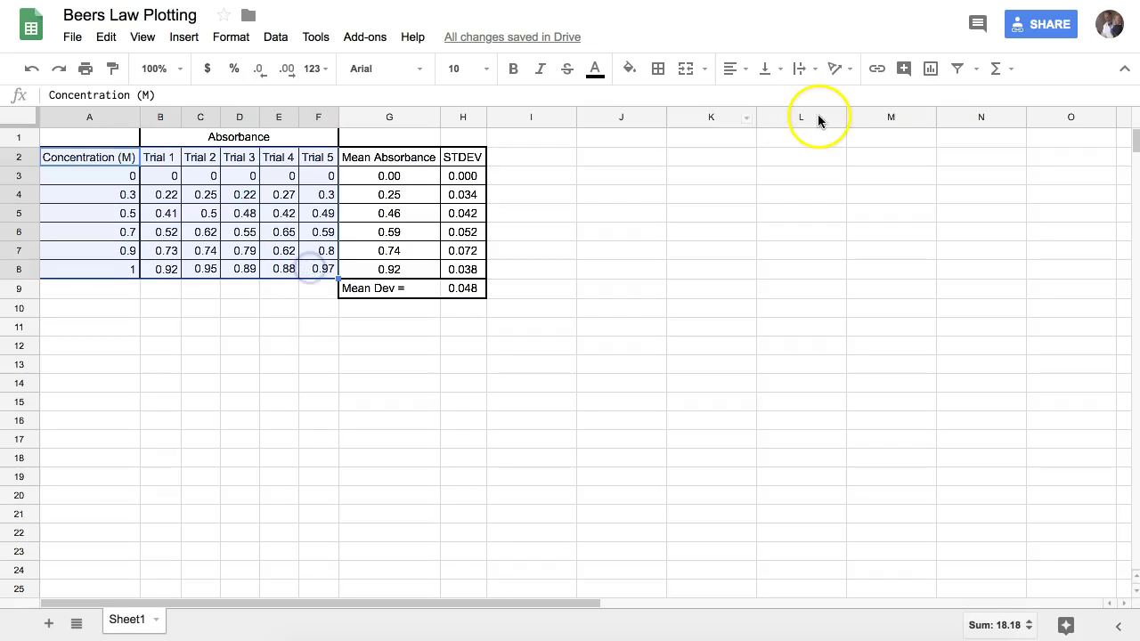
pyautogui.click(931, 70)
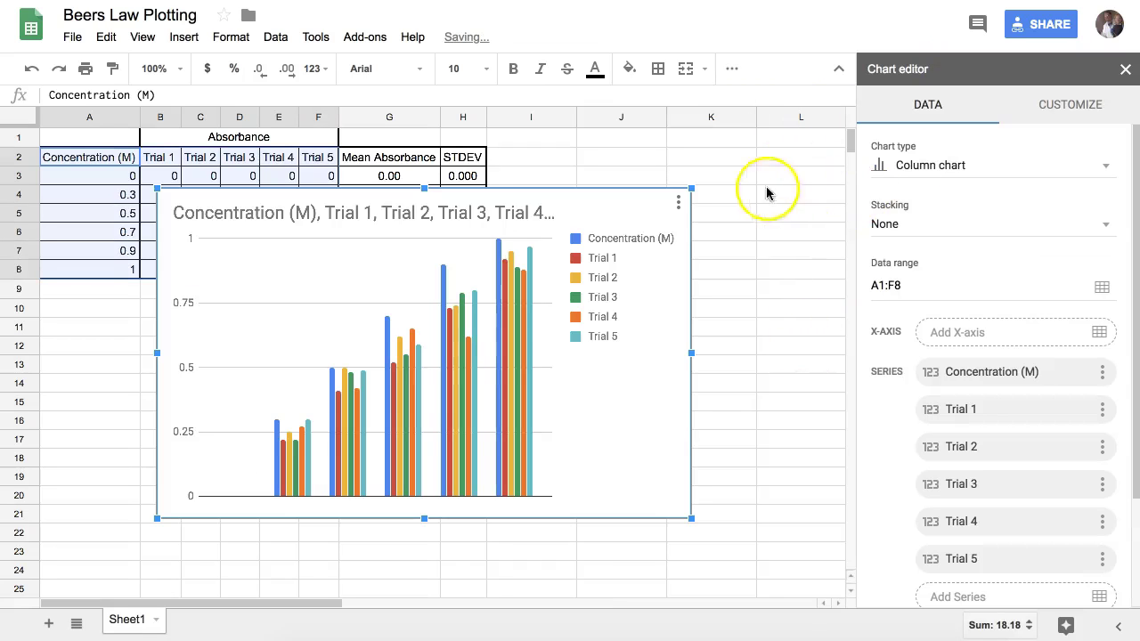
pyautogui.click(1109, 176)
pyautogui.scroll(-10, 960, 364)
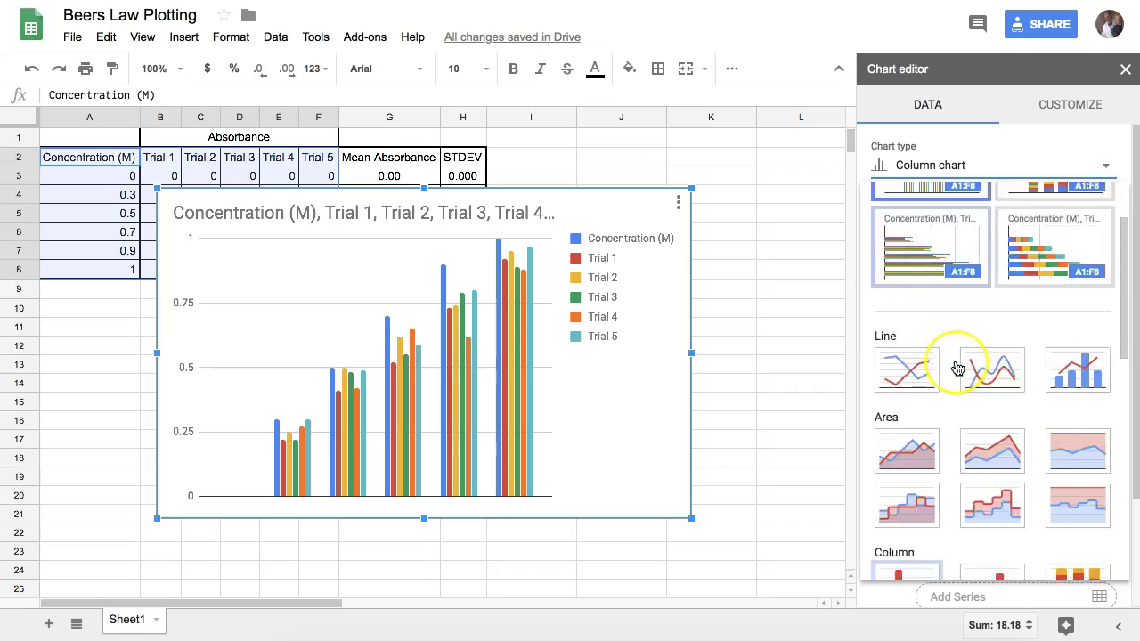
pyautogui.click(930, 318)
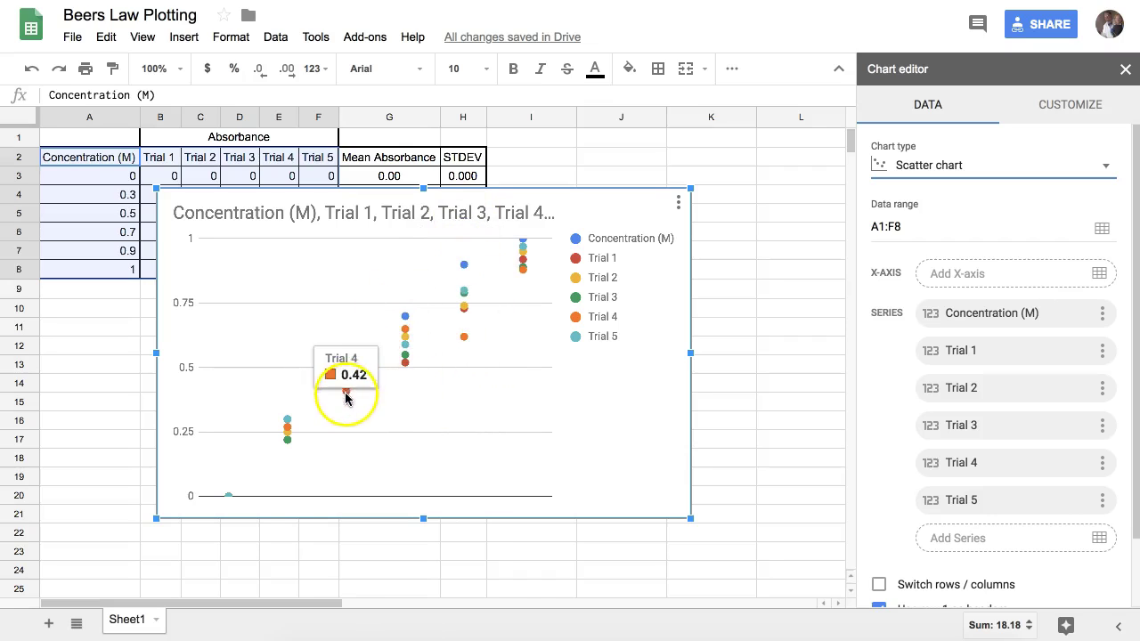
# - Set A2:A8 as the chart's x-axis range, then select the chart on the sheet
pyautogui.click(1099, 274)
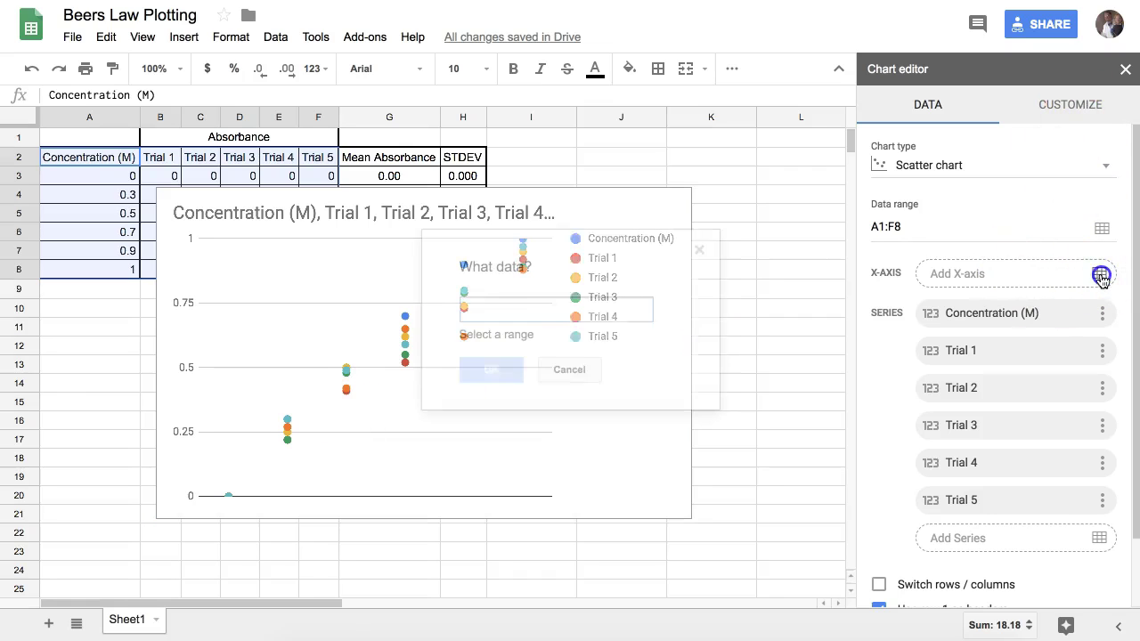
pyautogui.moveTo(106, 160); pyautogui.dragTo(98, 267)
pyautogui.click(491, 354)
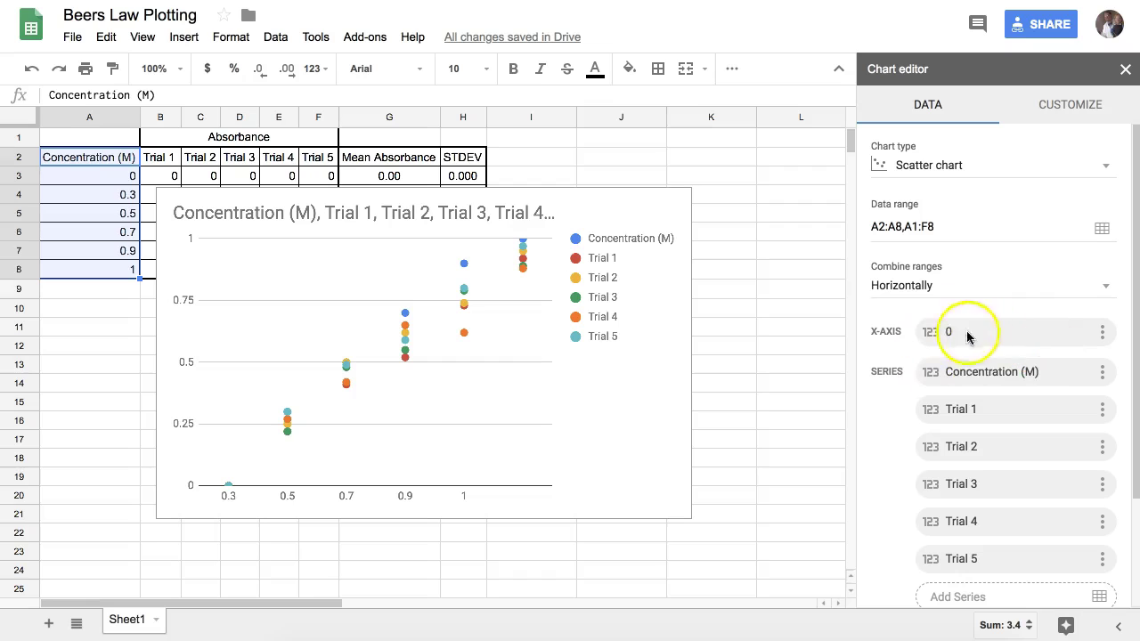
pyautogui.click(1124, 71)
pyautogui.click(648, 194)
# - Delete the chart and paste concentrations A3:A8 into A9, A15, A21 and A27
pyautogui.press('Delete')
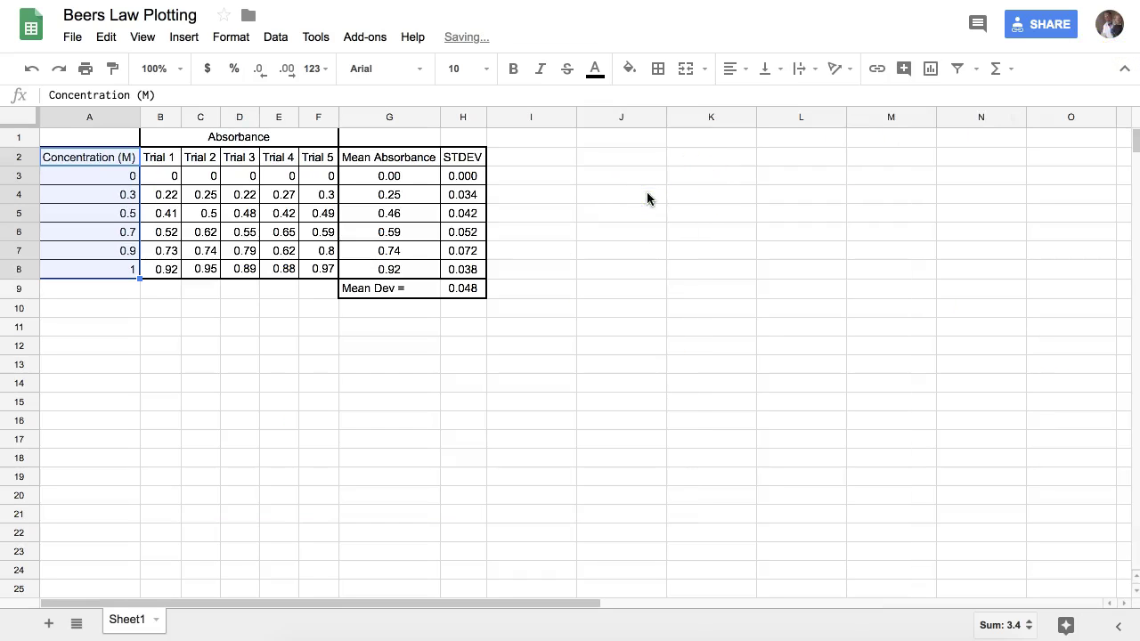
pyautogui.moveTo(111, 177); pyautogui.dragTo(107, 270)
pyautogui.hotkey('ctrl', 'c')
pyautogui.click(105, 288)
pyautogui.hotkey('ctrl', 'v')
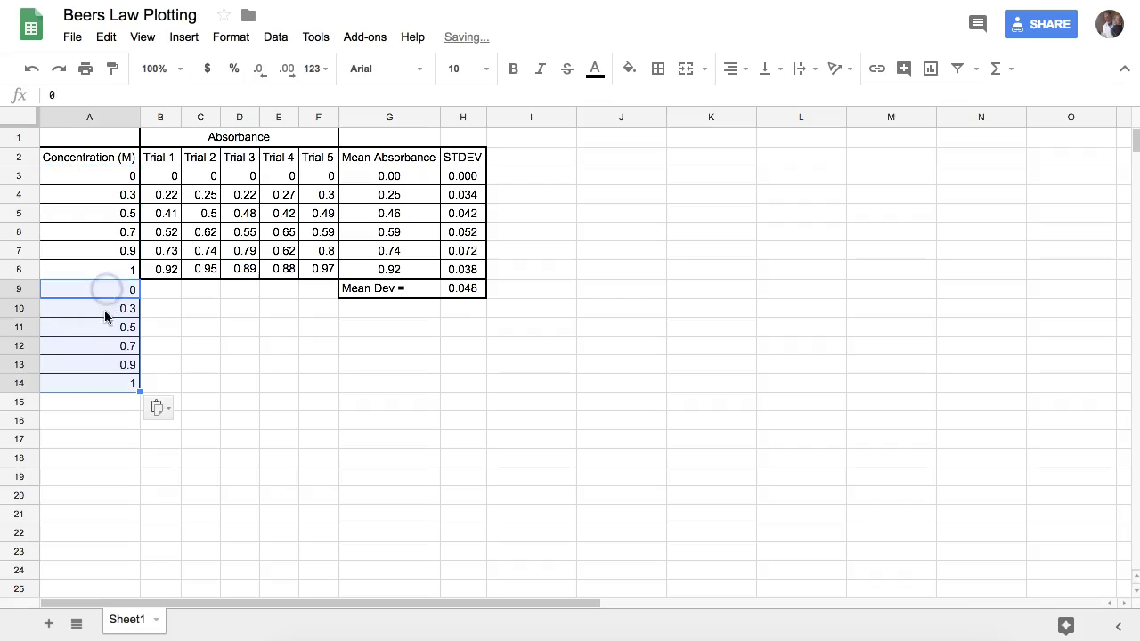
pyautogui.click(104, 402)
pyautogui.hotkey('ctrl', 'v')
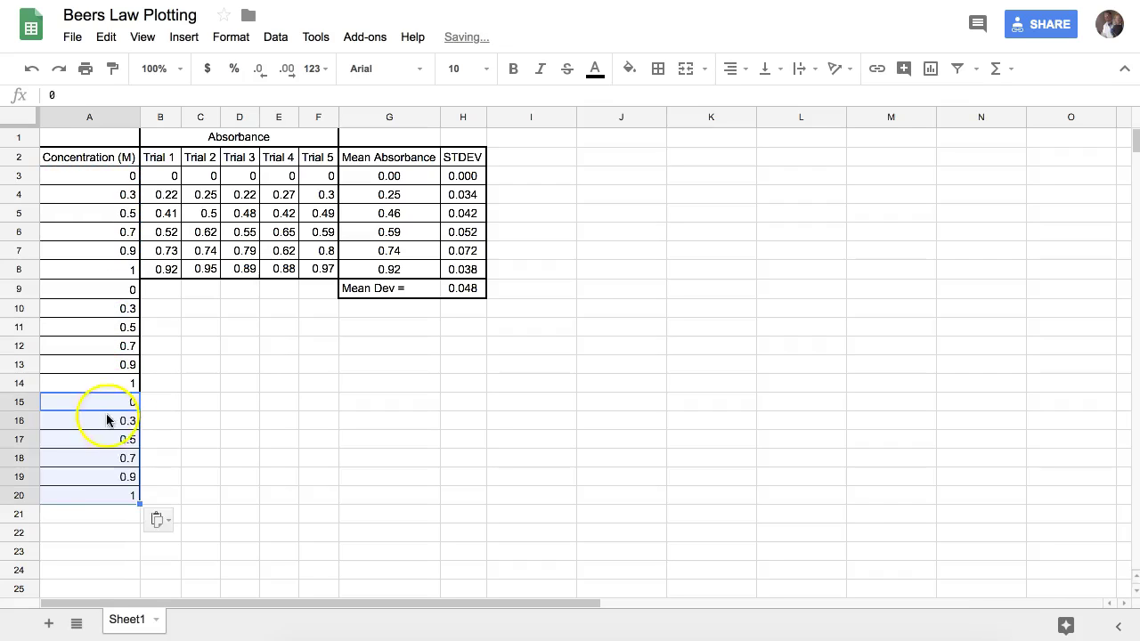
pyautogui.click(107, 514)
pyautogui.hotkey('ctrl', 'v')
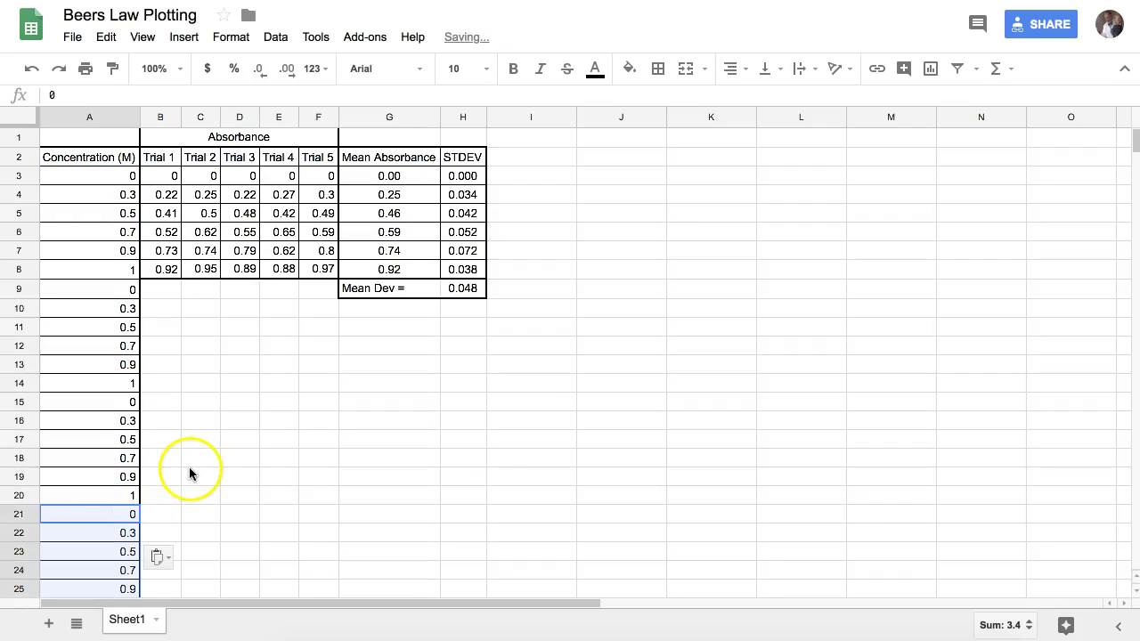
pyautogui.scroll(-2, 115, 534)
pyautogui.click(107, 550)
pyautogui.hotkey('ctrl', 'v')
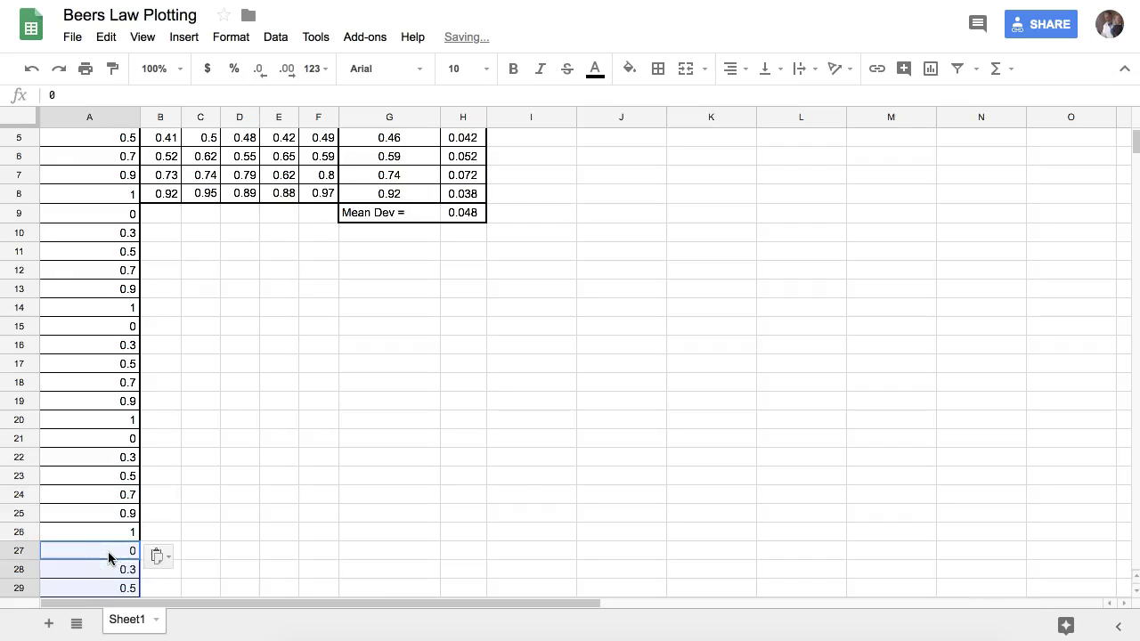
pyautogui.scroll(2, 232, 407)
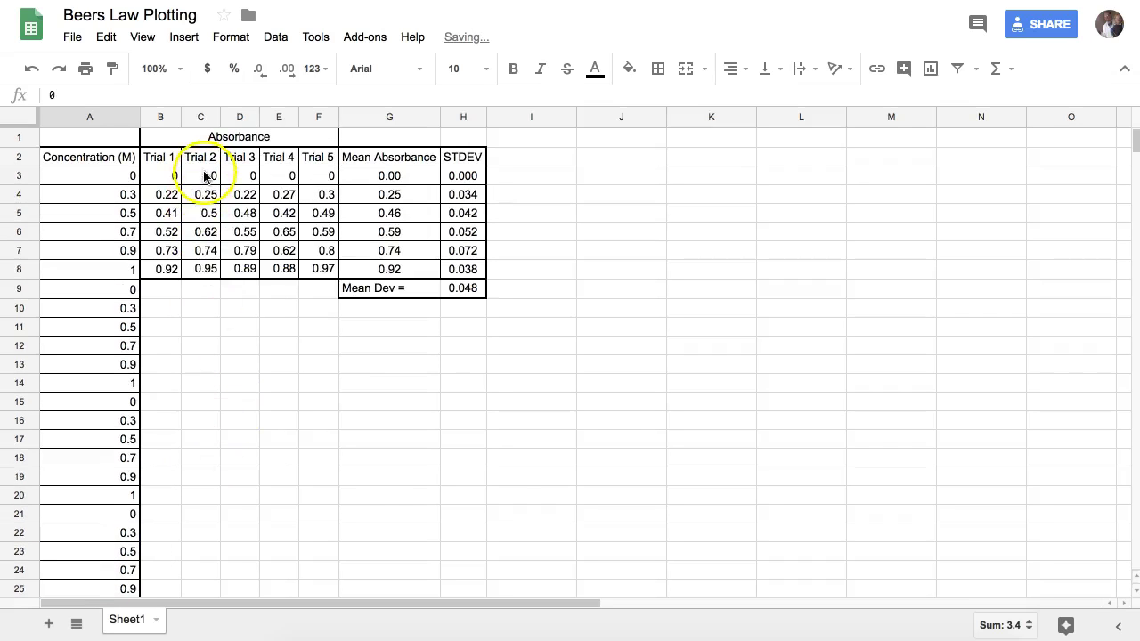
# - Paste the Trial 2 and Trial 3 absorbances into B9 and B15
pyautogui.moveTo(204, 175); pyautogui.dragTo(204, 256)
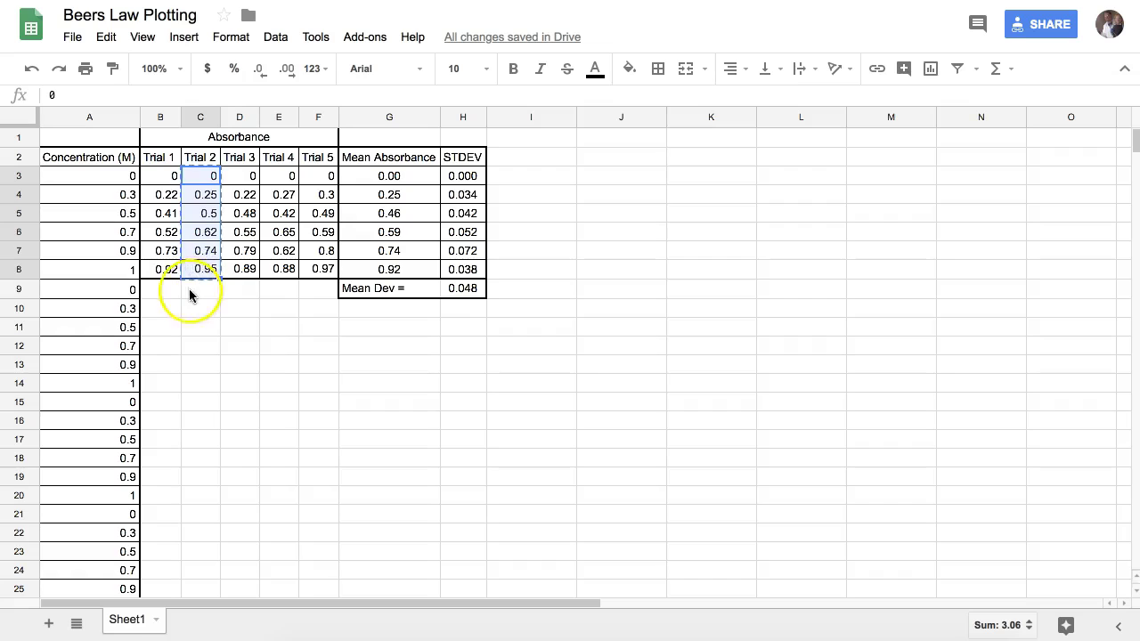
pyautogui.click(157, 293)
pyautogui.hotkey('ctrl', 'v')
pyautogui.moveTo(236, 182); pyautogui.dragTo(242, 265)
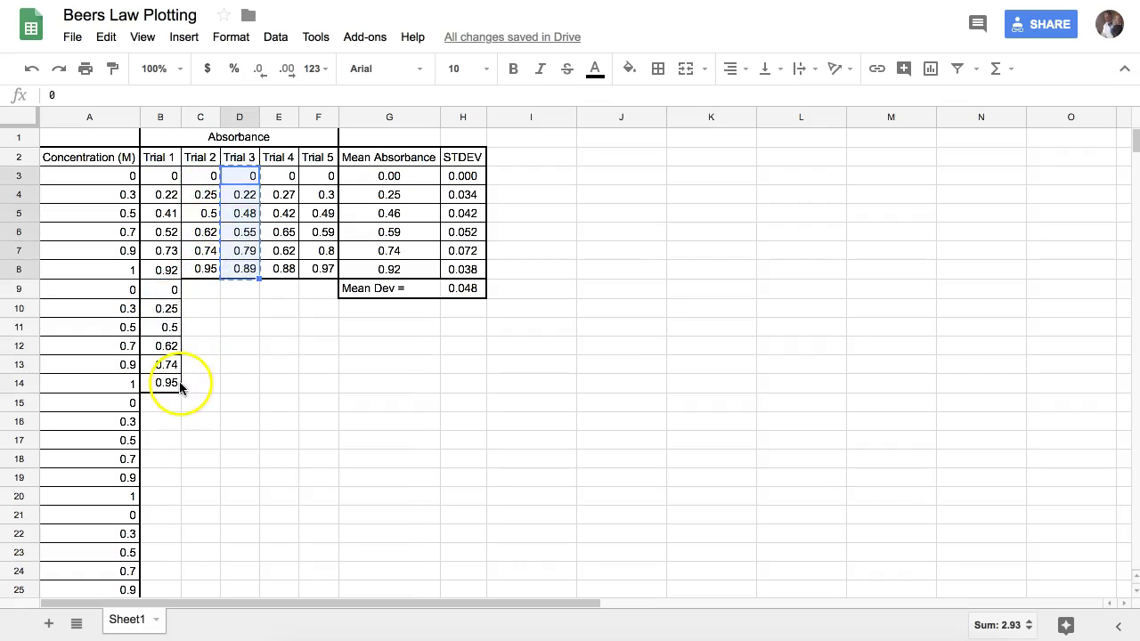
pyautogui.click(157, 405)
pyautogui.hotkey('ctrl', 'v')
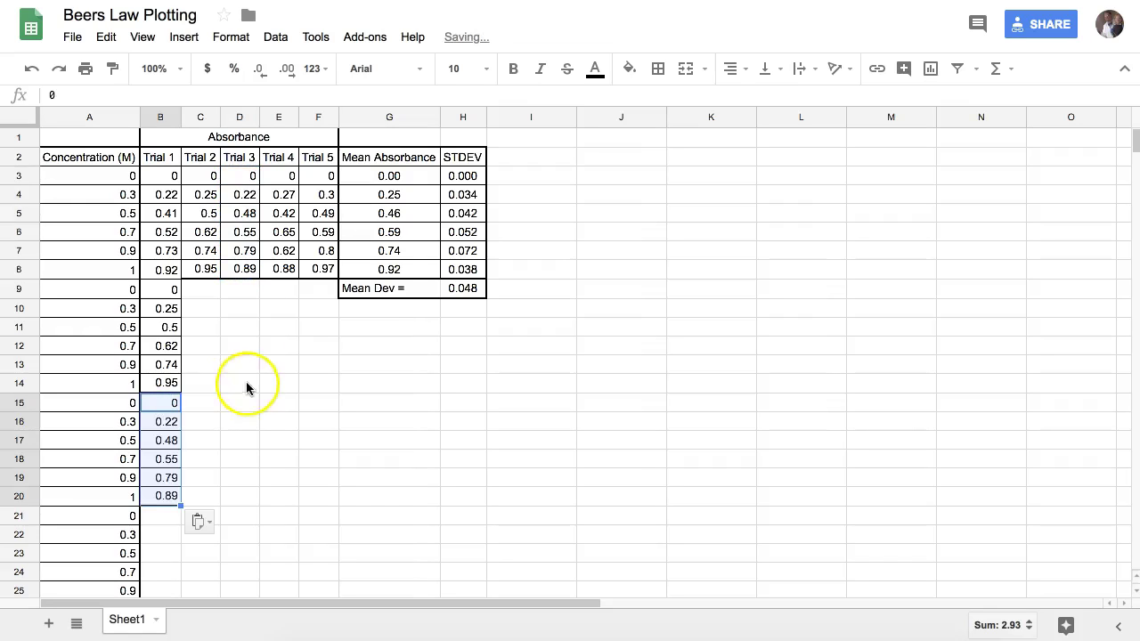
# - Paste the Trial 4 and Trial 5 absorbances into B21 and B27
pyautogui.moveTo(285, 176); pyautogui.dragTo(279, 267)
pyautogui.hotkey('ctrl', 'c')
pyautogui.scroll(-2, 209, 365)
pyautogui.click(159, 459)
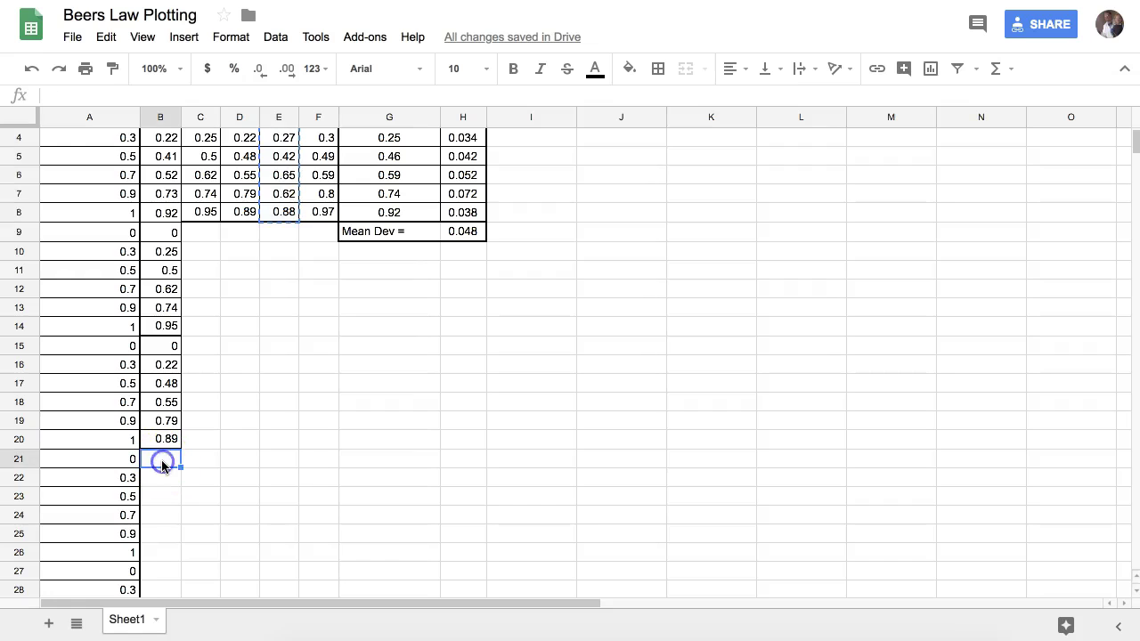
pyautogui.hotkey('ctrl', 'v')
pyautogui.scroll(2, 273, 377)
pyautogui.moveTo(325, 179); pyautogui.dragTo(310, 275)
pyautogui.hotkey('ctrl', 'c')
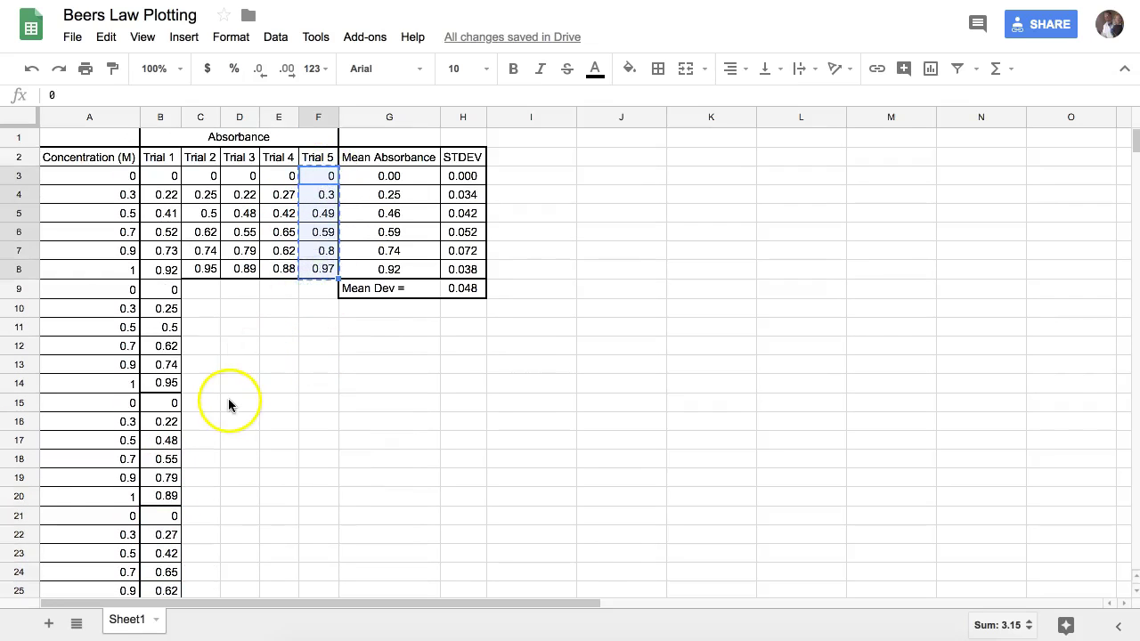
pyautogui.scroll(-3, 229, 402)
pyautogui.click(163, 517)
pyautogui.hotkey('ctrl', 'v')
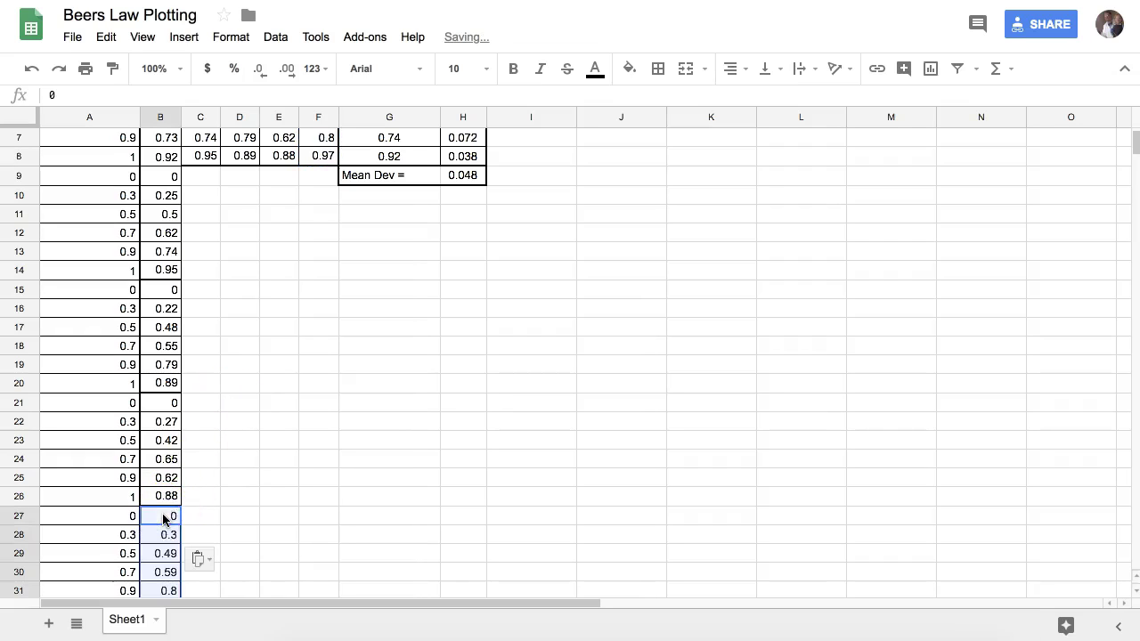
pyautogui.scroll(2, 307, 474)
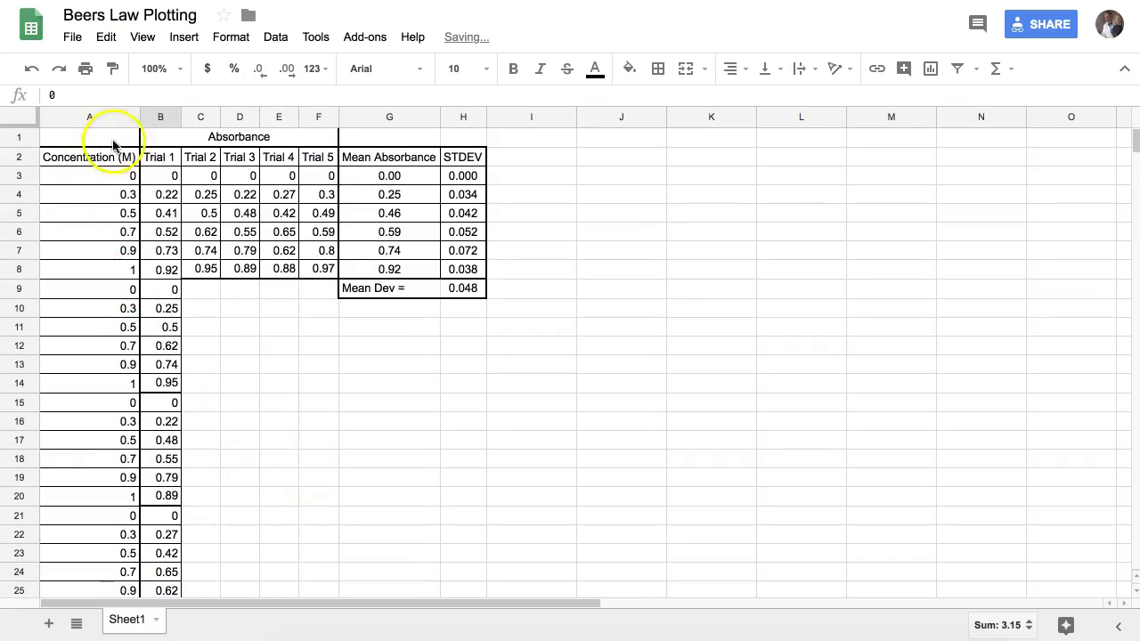
# - Insert a scatter chart of the stacked data A2:B32
pyautogui.moveTo(86, 159); pyautogui.dragTo(146, 456)
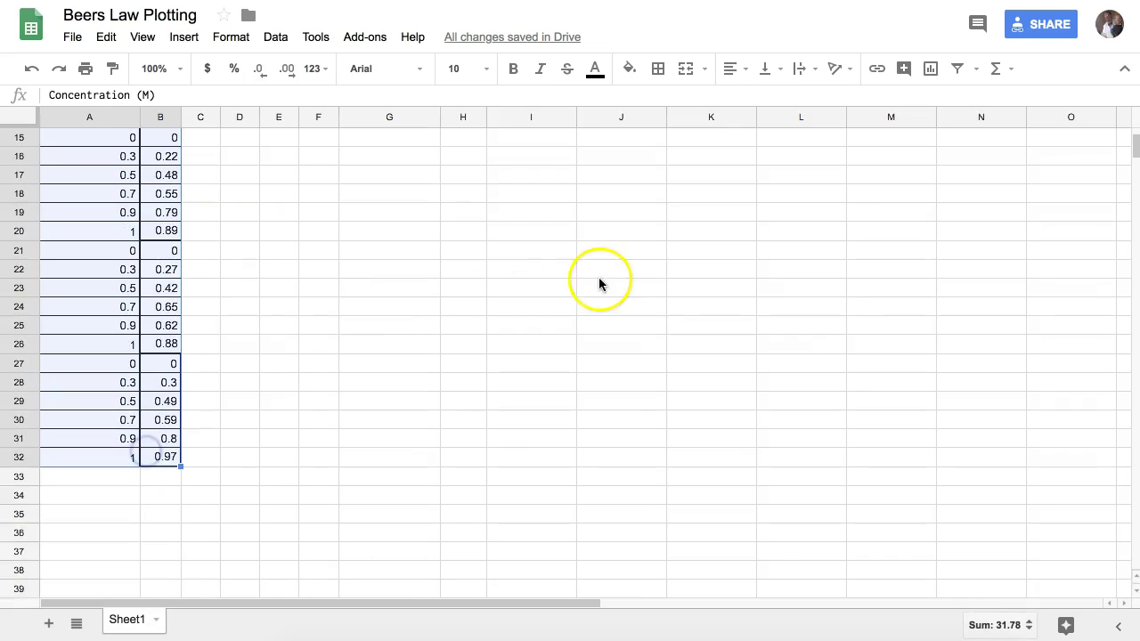
pyautogui.click(931, 69)
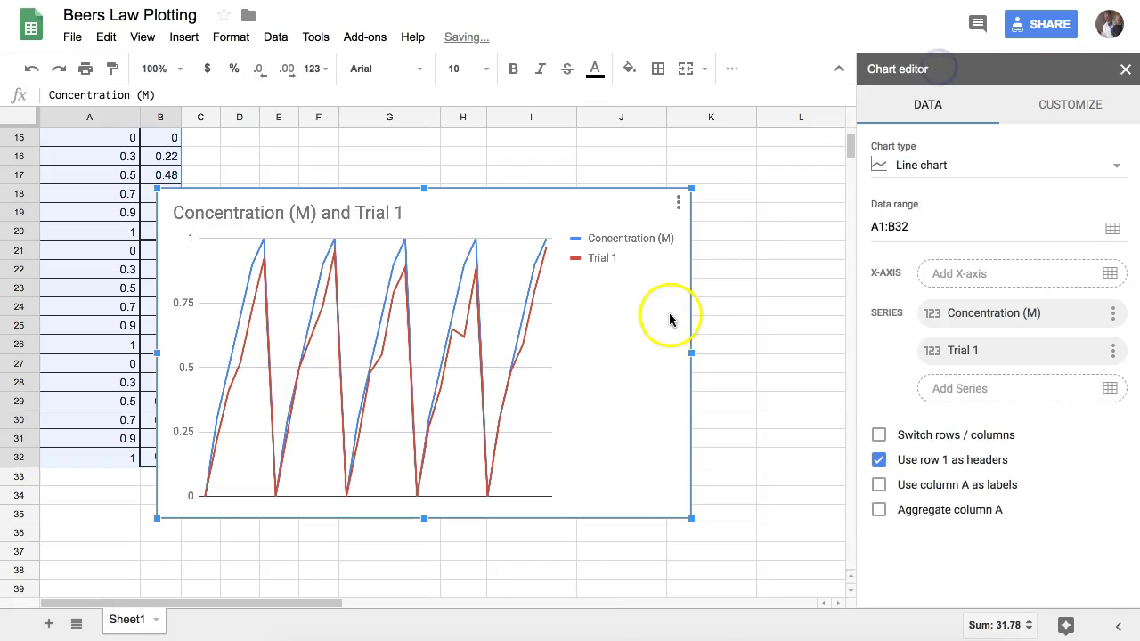
pyautogui.click(1117, 167)
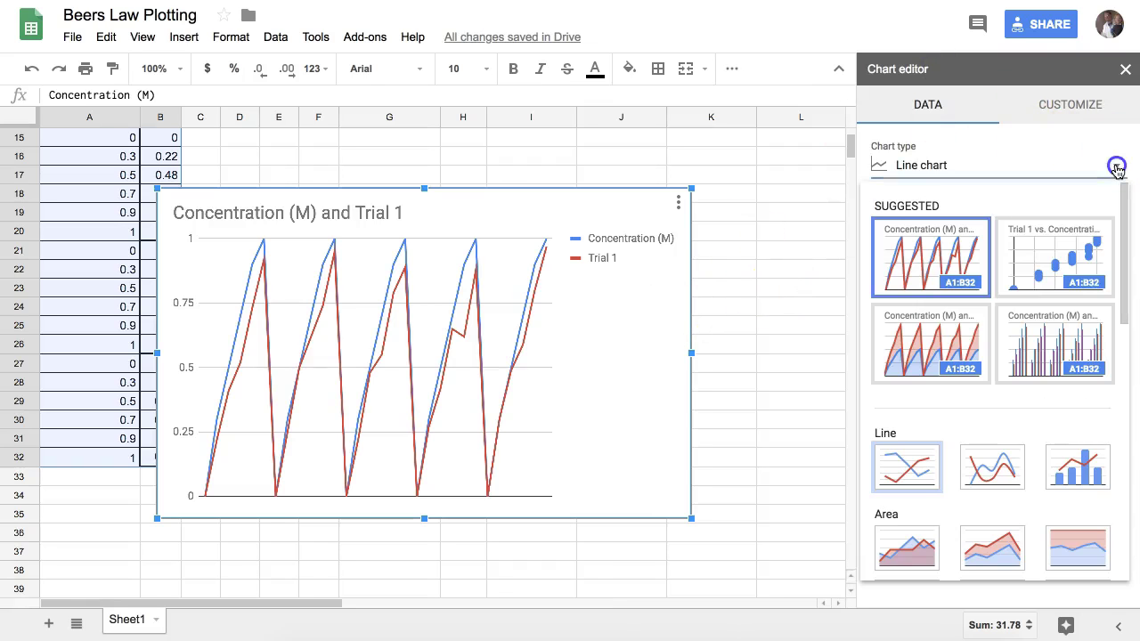
pyautogui.click(1055, 260)
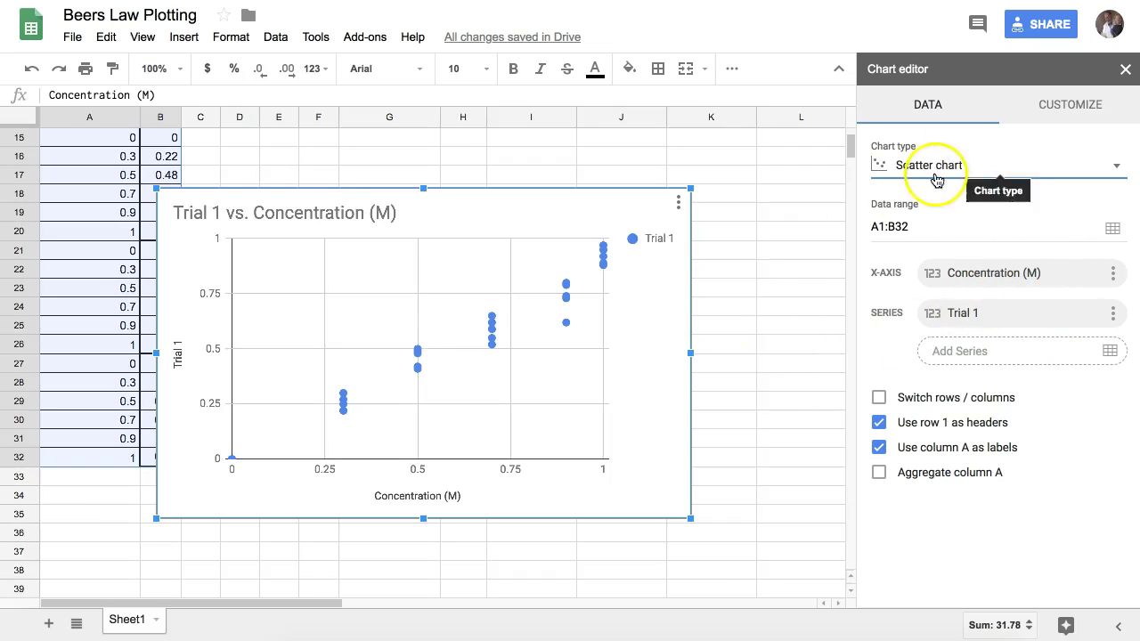
pyautogui.click(1058, 107)
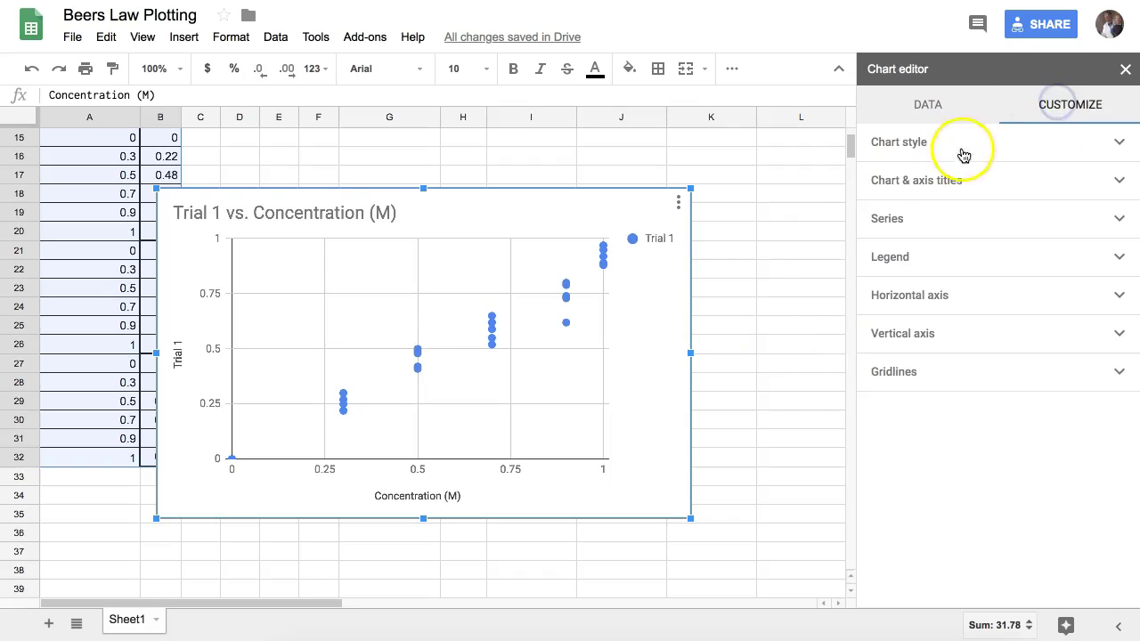
# - Title the chart 'Absorbance vs. Concentration (M)' and its vertical axis 'Absorbance'
pyautogui.click(986, 179)
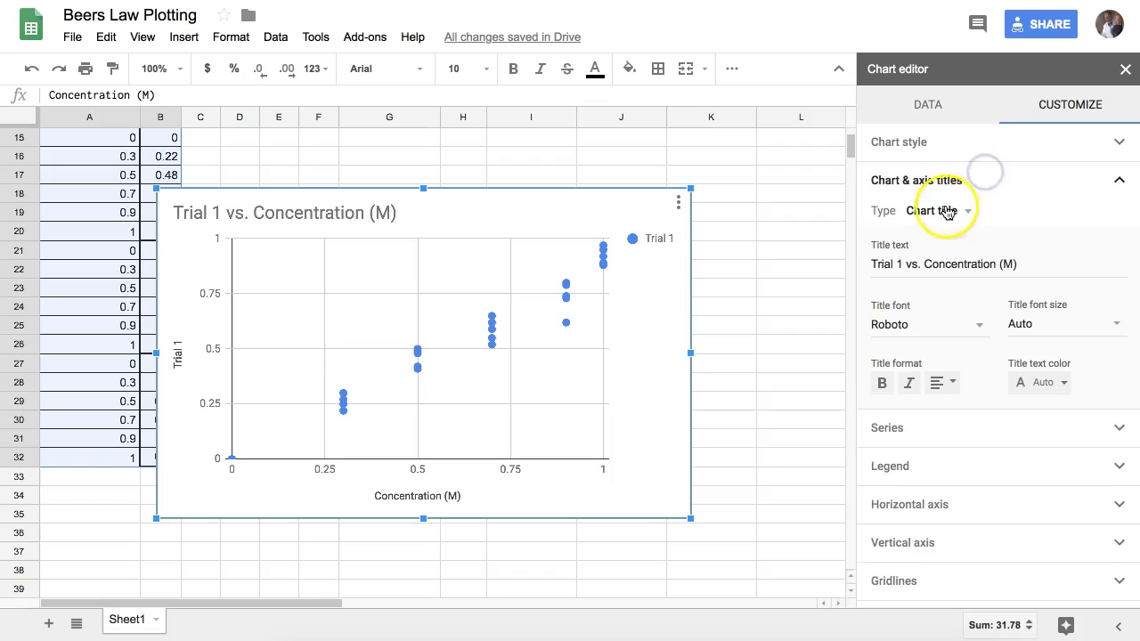
pyautogui.moveTo(902, 264); pyautogui.dragTo(884, 264)
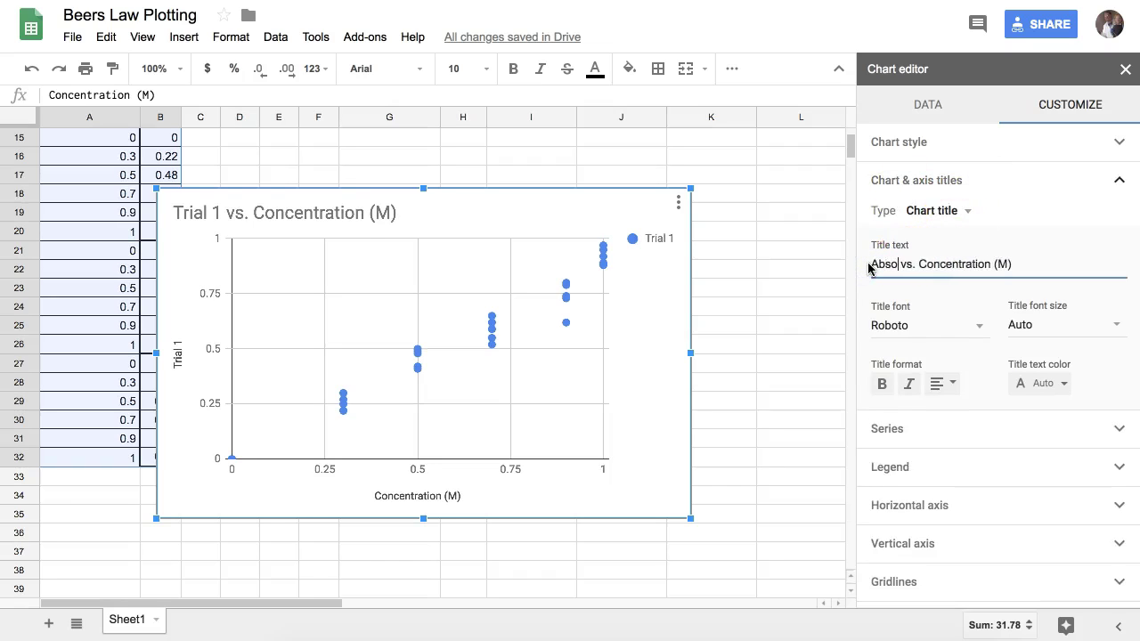
pyautogui.write('Absorbance')
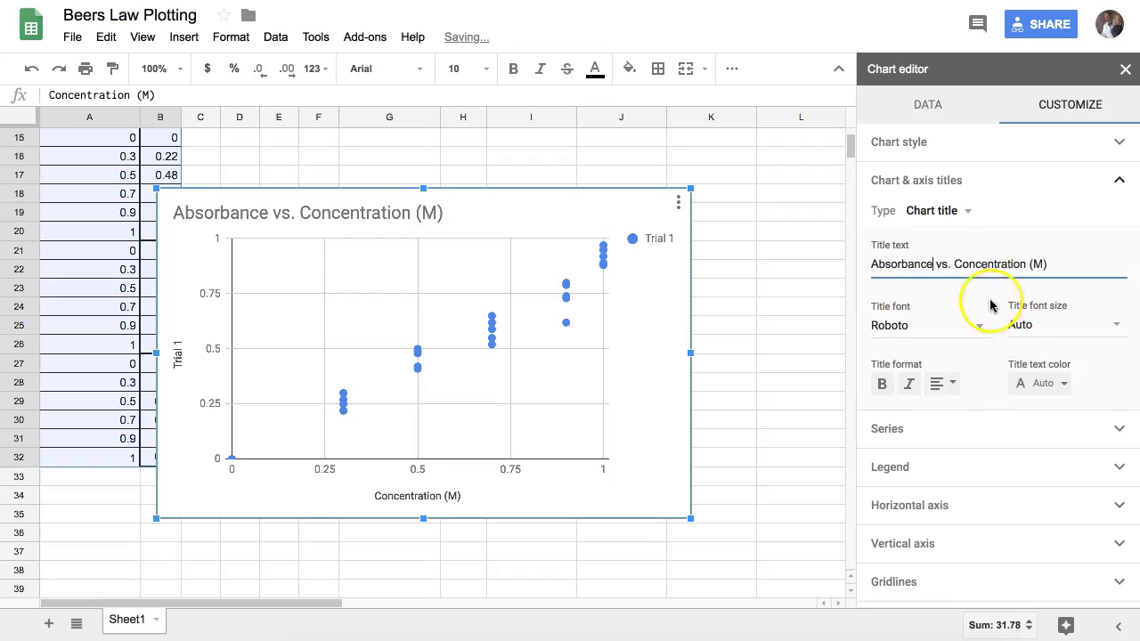
pyautogui.click(969, 211)
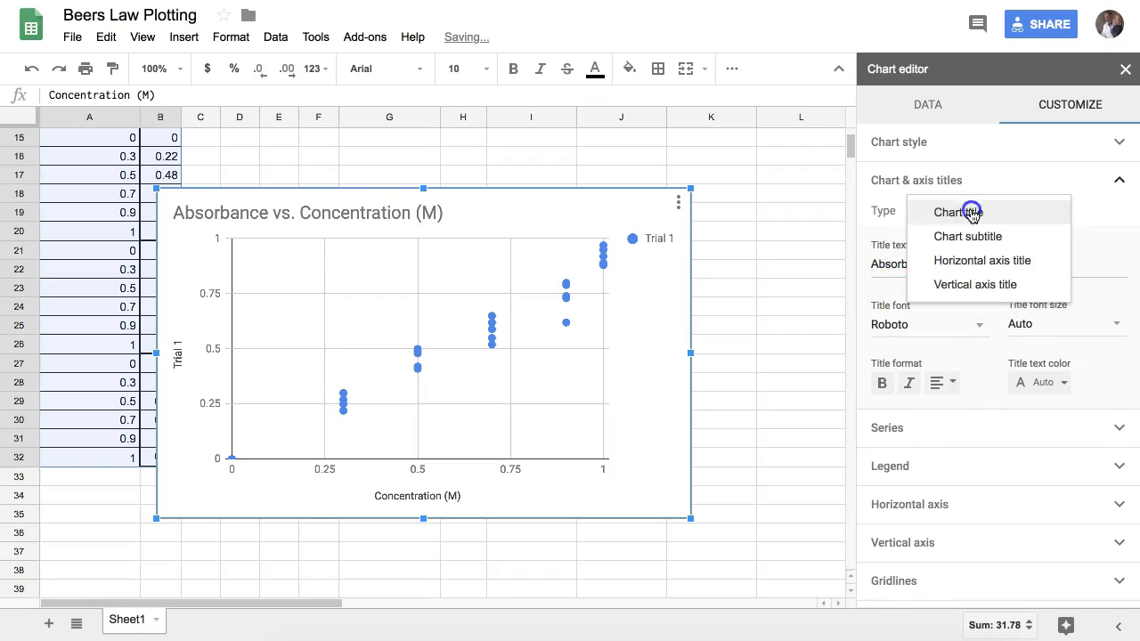
pyautogui.click(962, 284)
pyautogui.moveTo(932, 264); pyautogui.dragTo(853, 264)
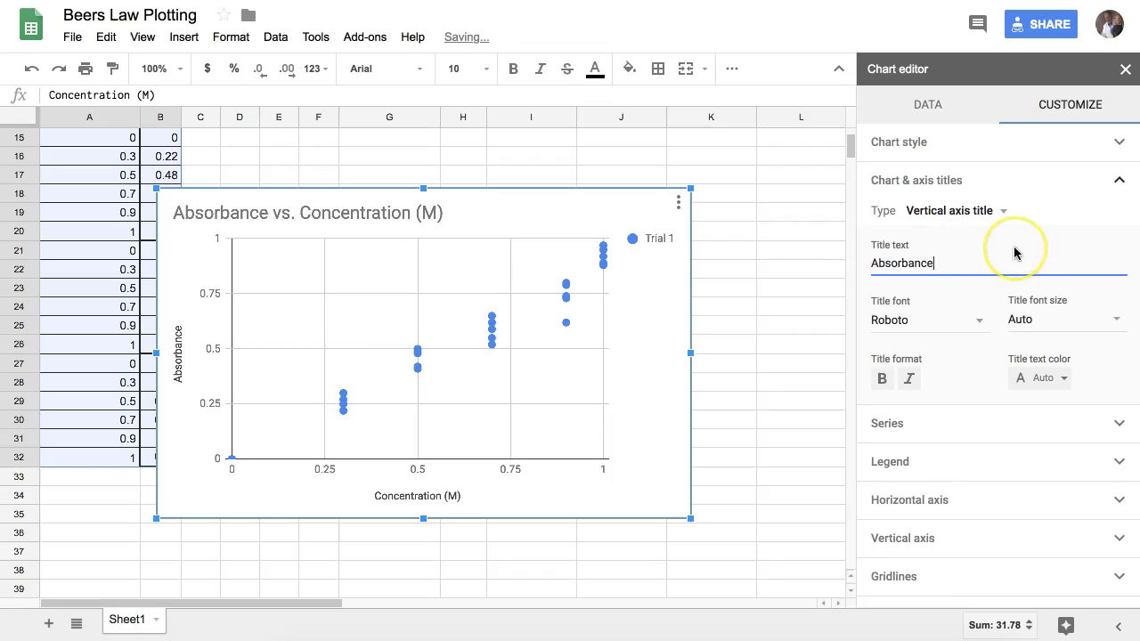
pyautogui.click(1120, 182)
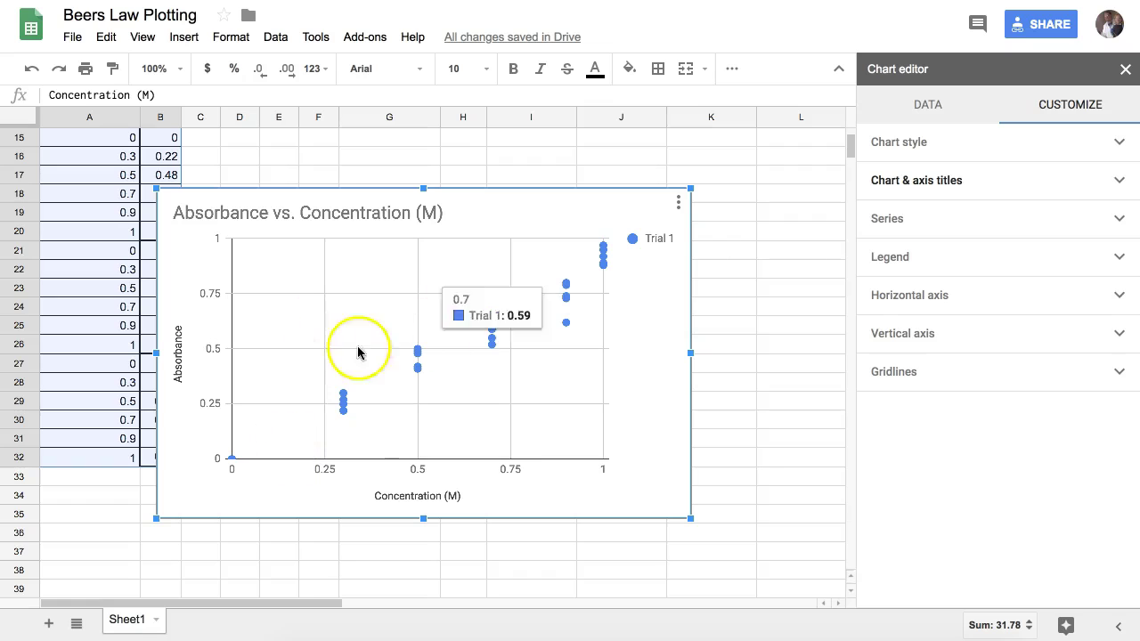
# - Add a pale green trendline to the Trial 1 series, labelled with its equation and R²
pyautogui.click(998, 218)
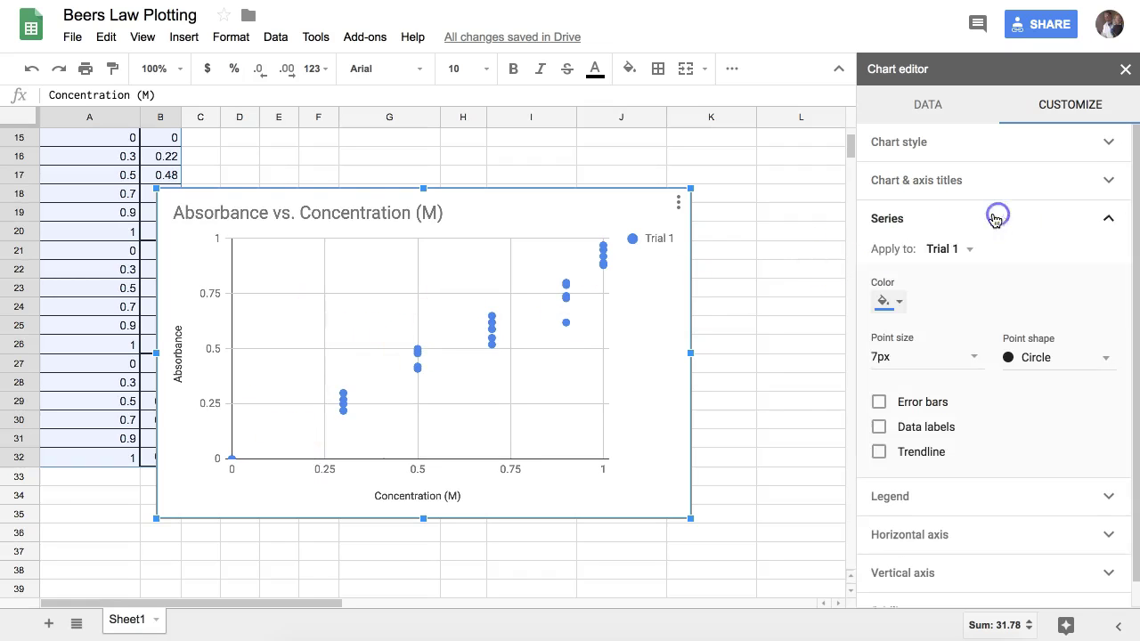
pyautogui.click(880, 453)
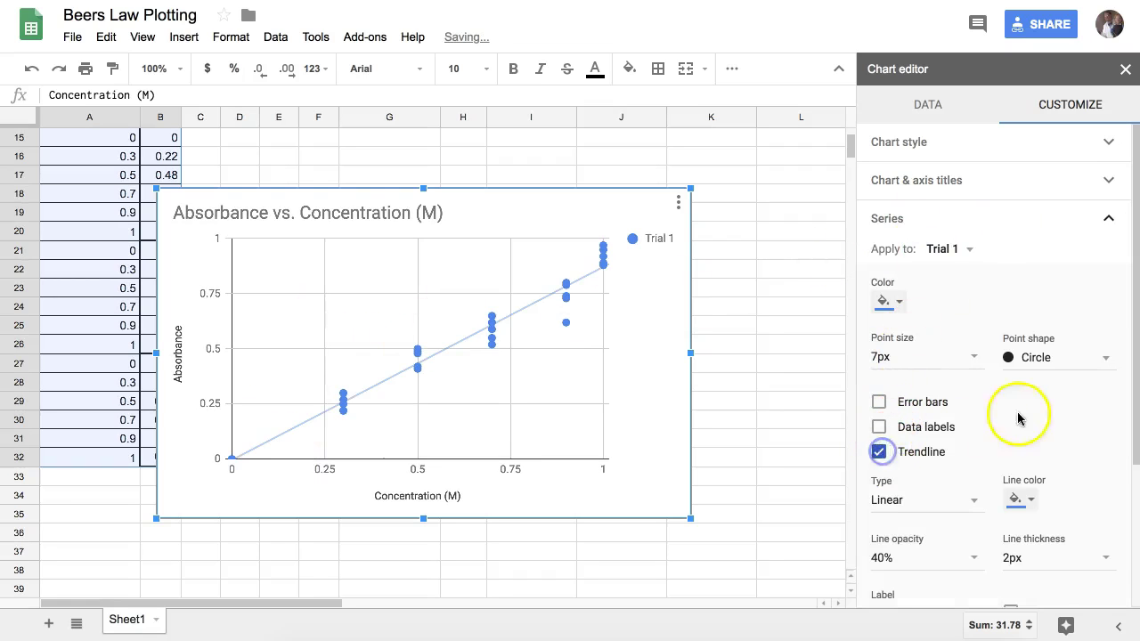
pyautogui.scroll(-2, 1065, 463)
pyautogui.click(1034, 330)
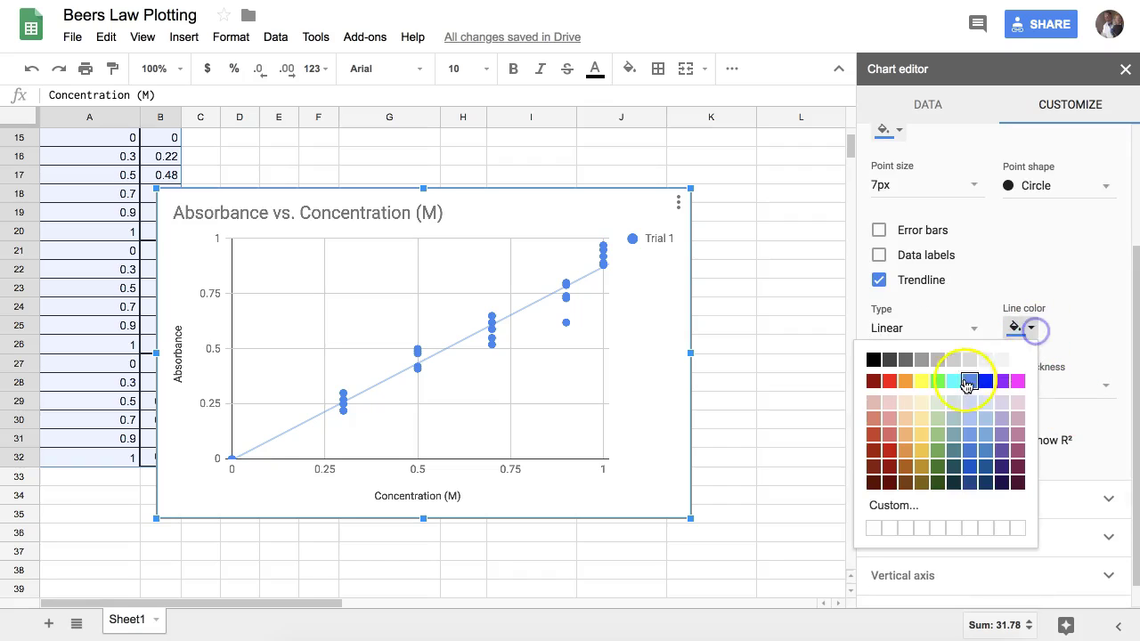
pyautogui.click(943, 385)
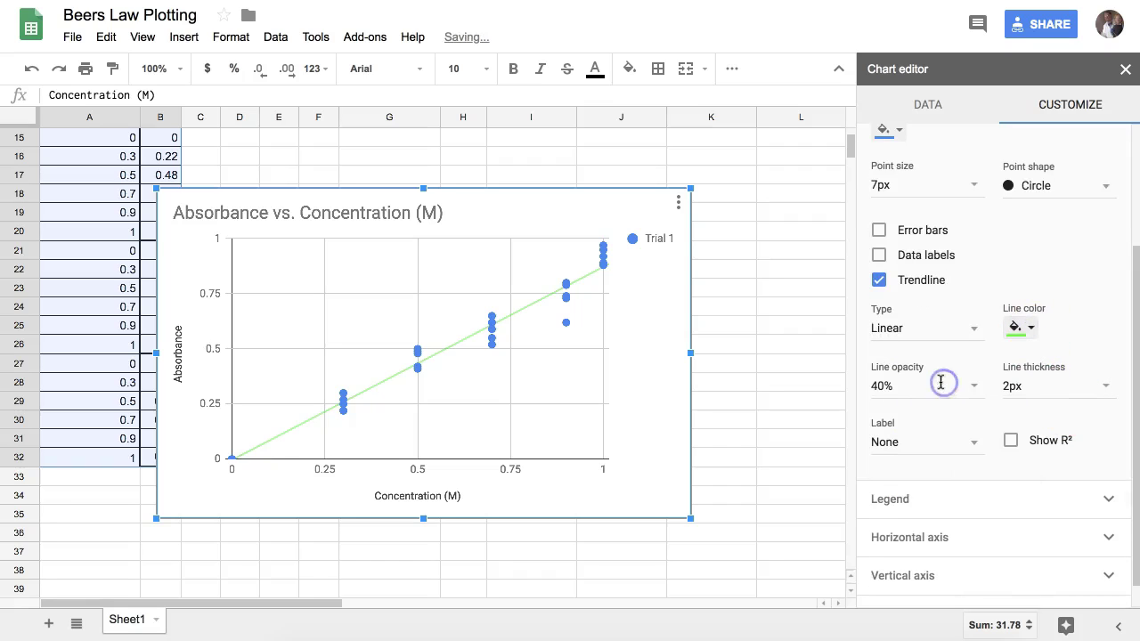
pyautogui.click(1029, 329)
pyautogui.click(944, 432)
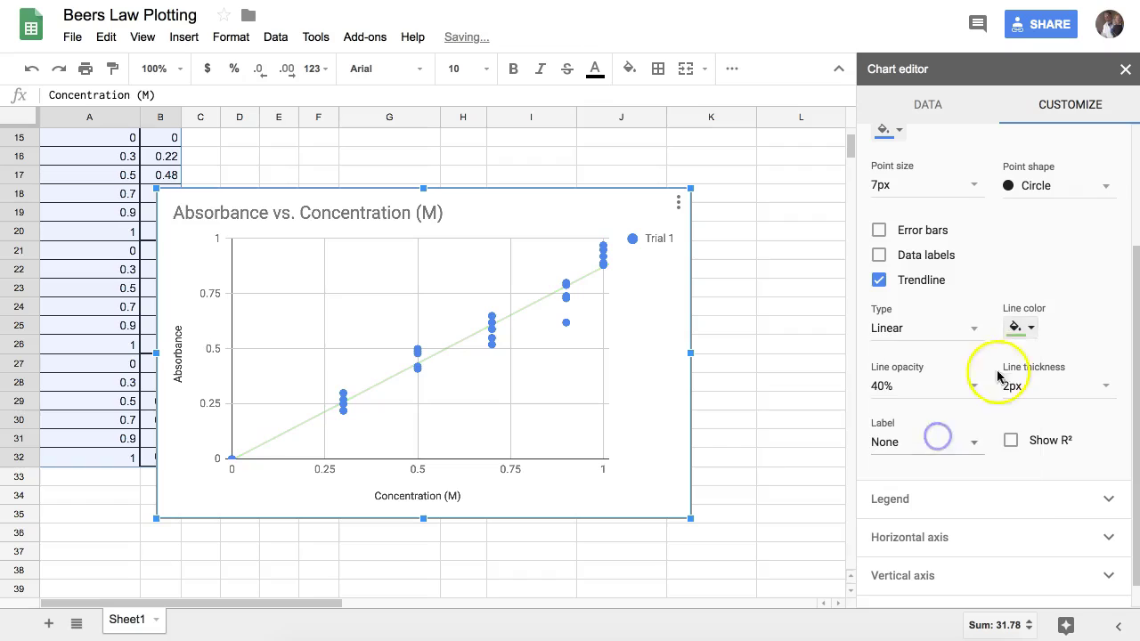
pyautogui.click(1011, 440)
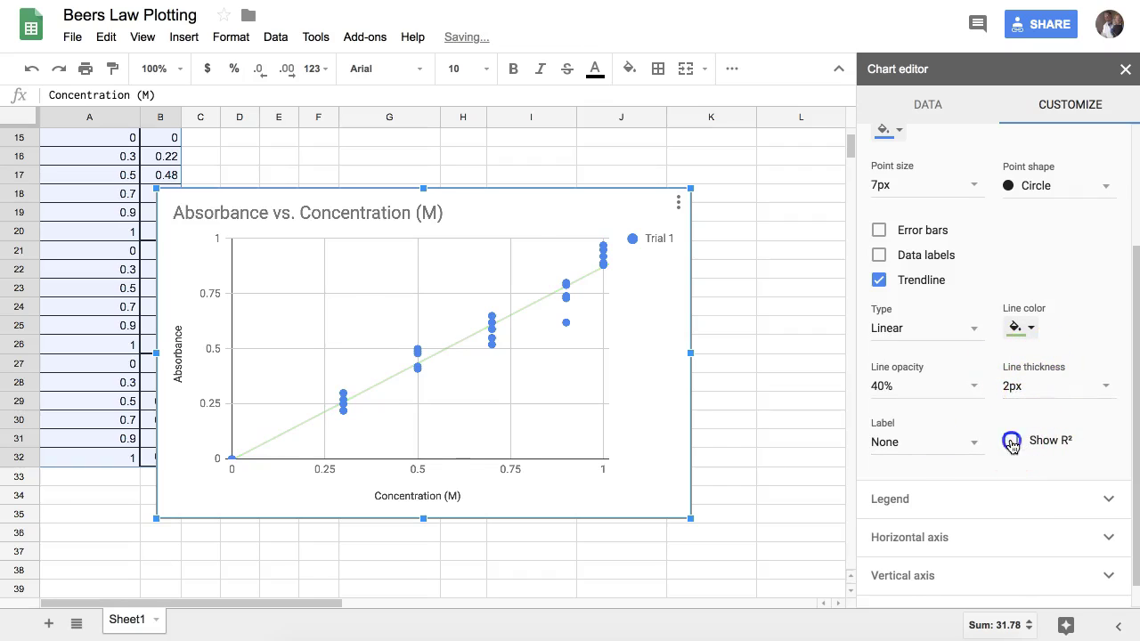
pyautogui.click(984, 443)
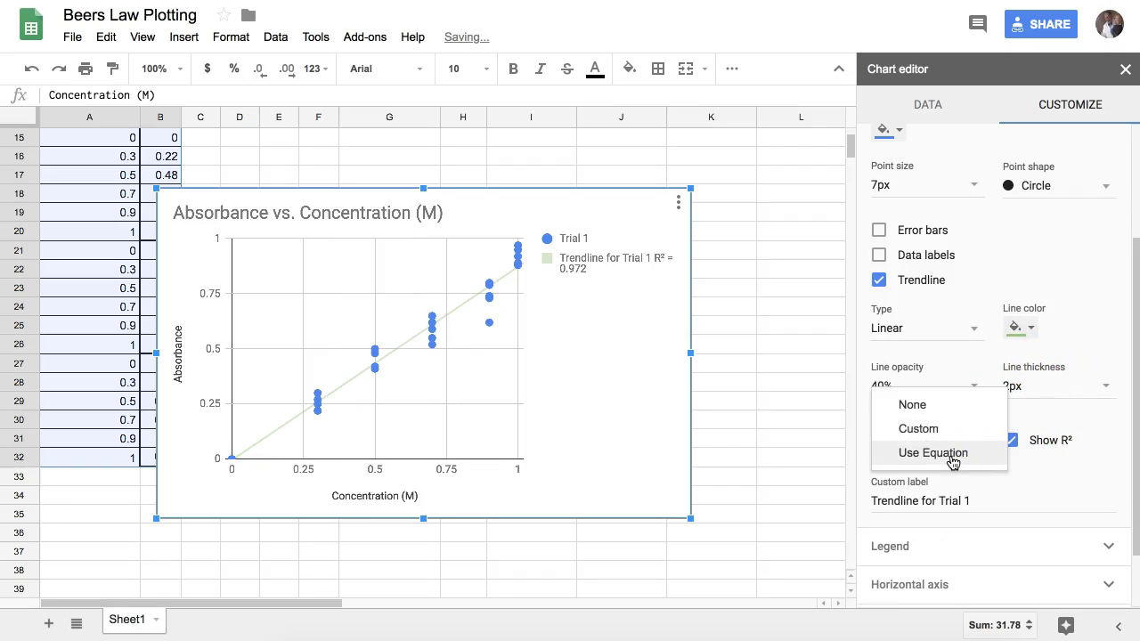
pyautogui.click(952, 454)
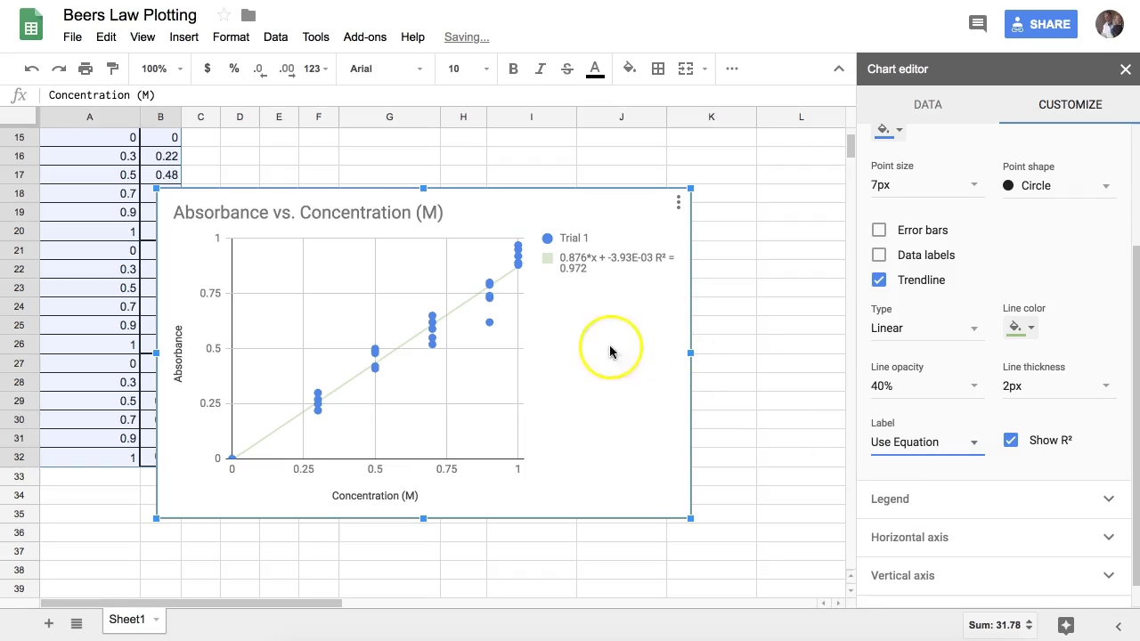
# - Widen the plot area toward the legend and move the chart beside the table over columns H–M
pyautogui.click(488, 368)
pyautogui.moveTo(526, 350); pyautogui.dragTo(550, 348)
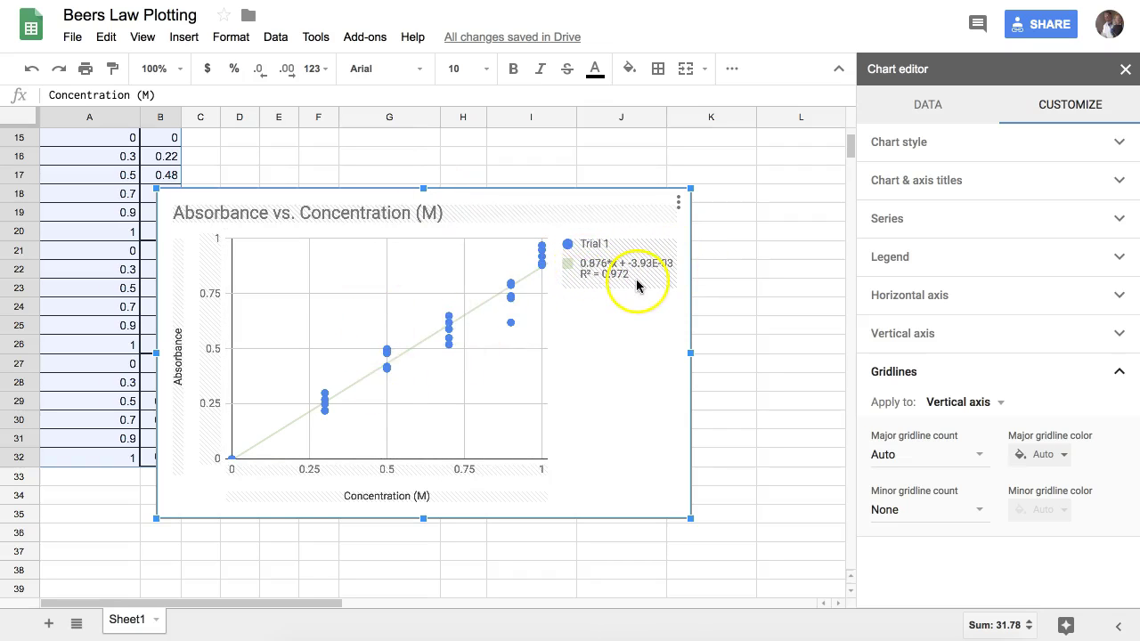
pyautogui.click(610, 383)
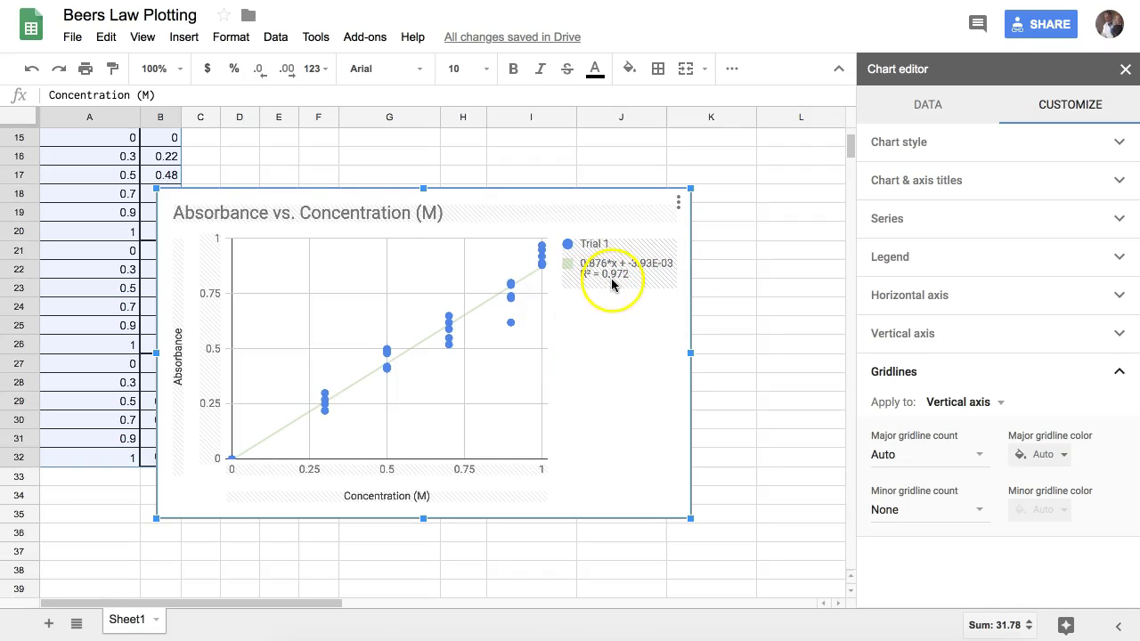
pyautogui.click(506, 340)
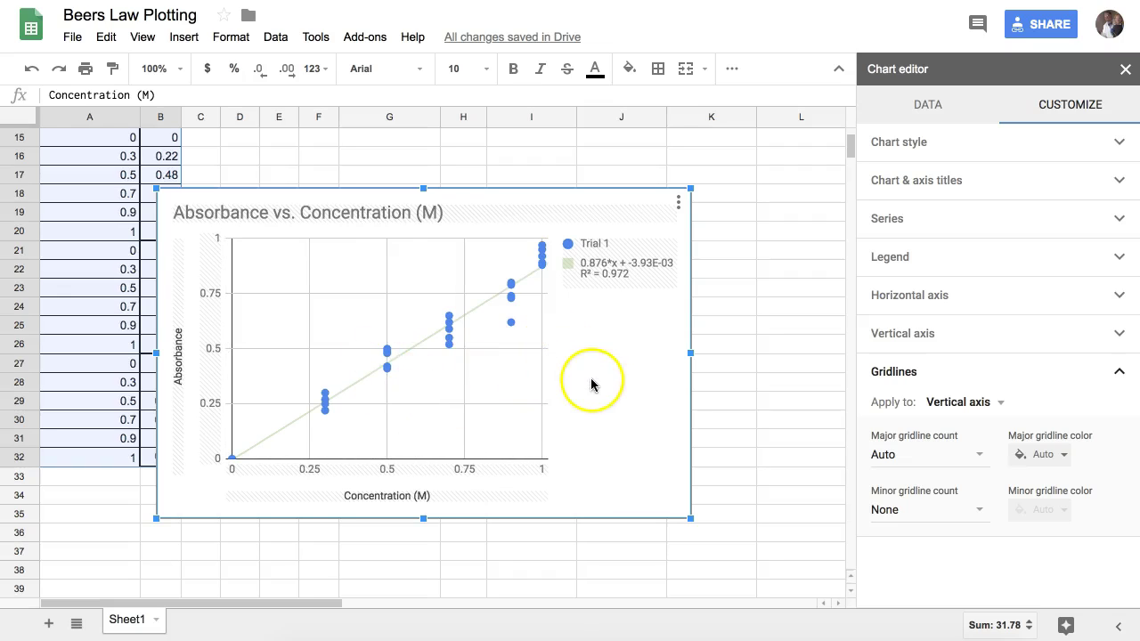
pyautogui.moveTo(516, 328)
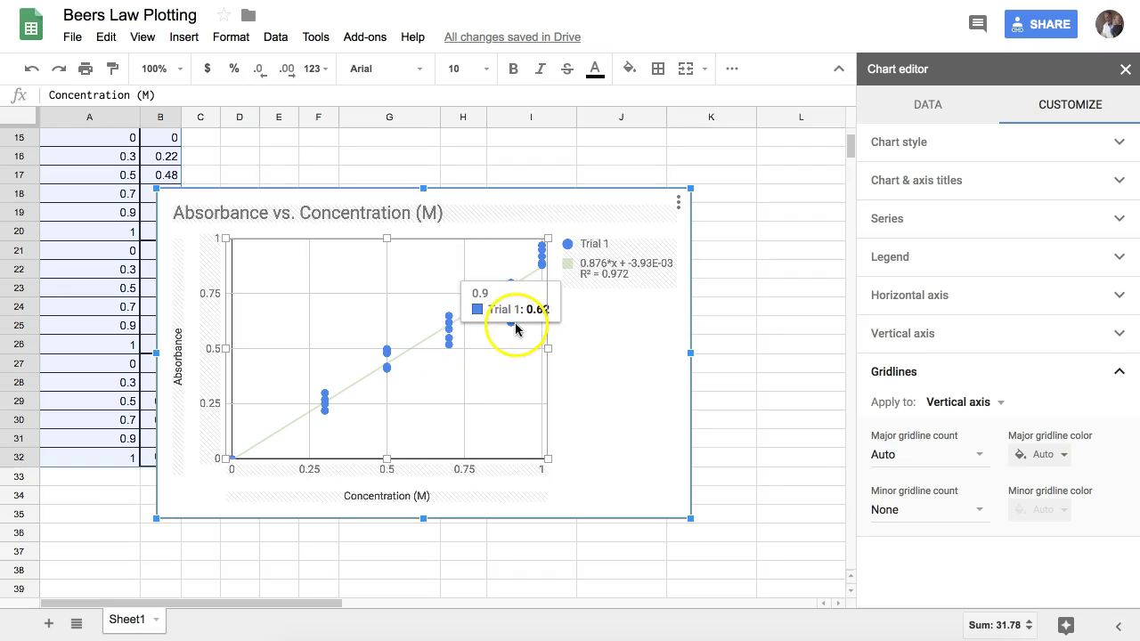
pyautogui.click(1117, 372)
pyautogui.click(542, 196)
pyautogui.moveTo(542, 196); pyautogui.dragTo(998, 135)
pyautogui.scroll(5, 466, 319)
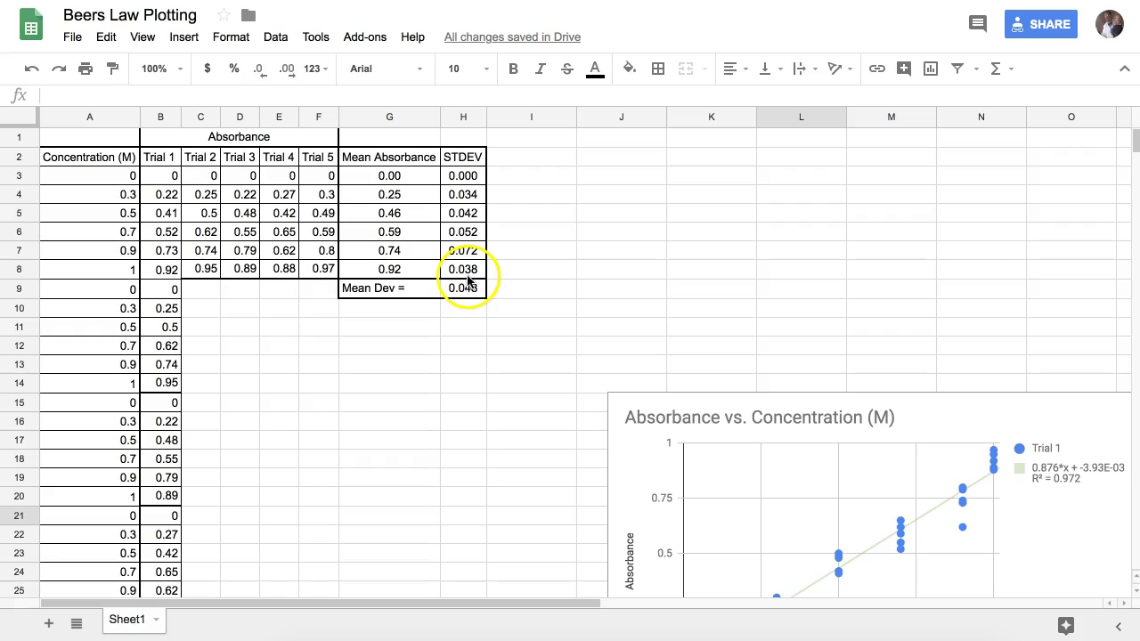
# - Insert a new chart below row 9 and make it a scatter chart
pyautogui.click(932, 70)
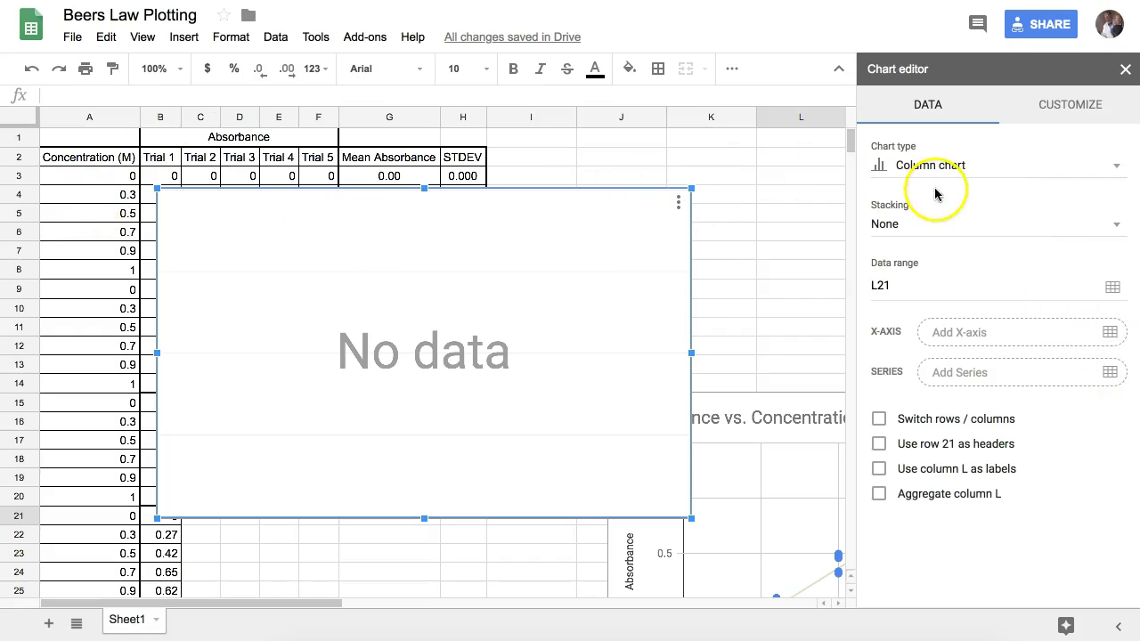
pyautogui.moveTo(516, 224); pyautogui.dragTo(509, 336)
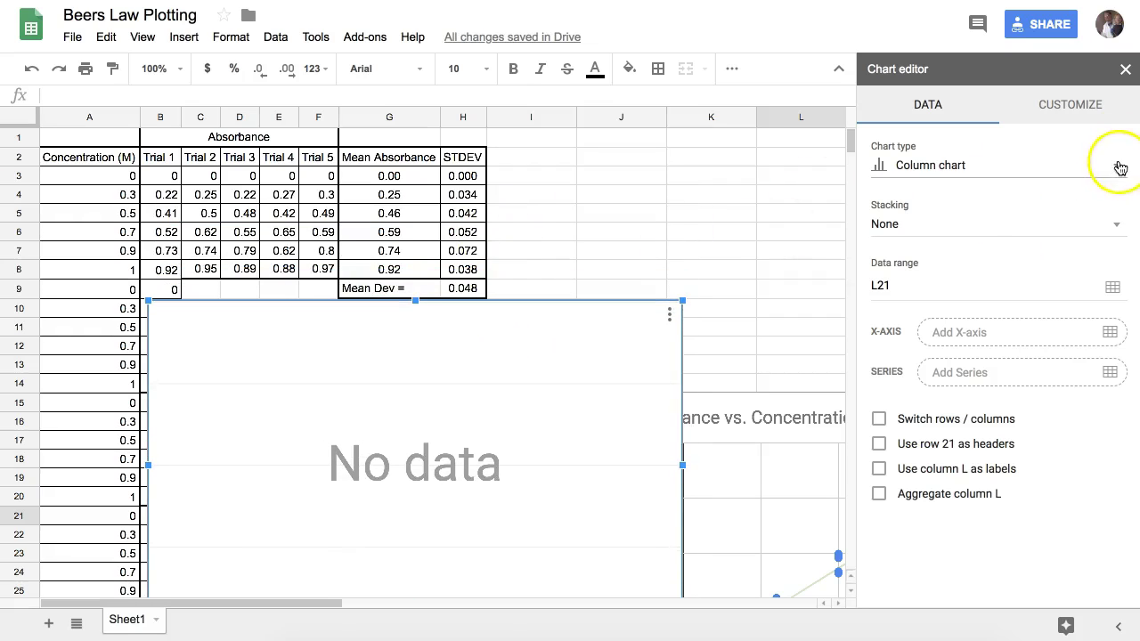
pyautogui.click(1116, 167)
pyautogui.scroll(-4, 944, 318)
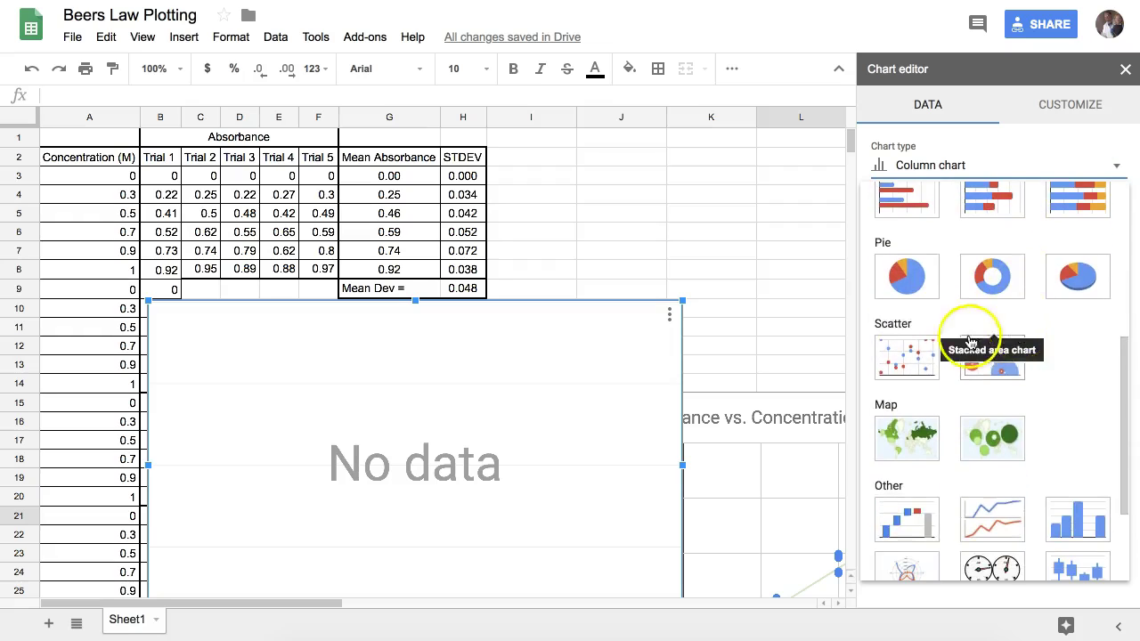
pyautogui.click(895, 364)
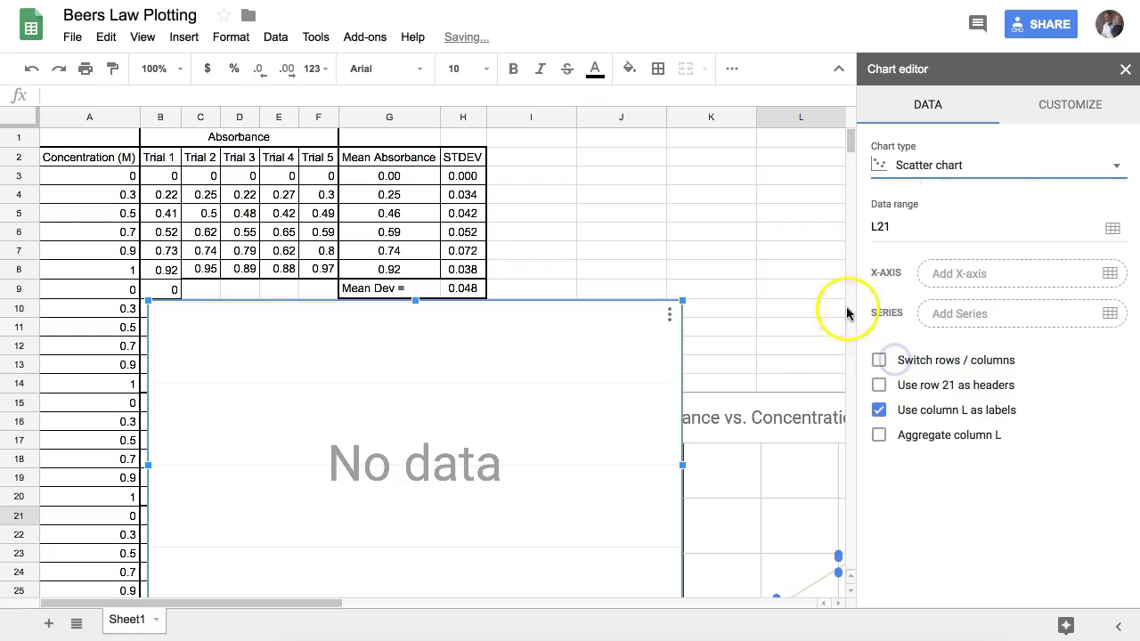
# - Plot Mean Absorbance (G2:G8) as the series against concentrations A2:A8 on the x-axis
pyautogui.click(1109, 313)
pyautogui.click(402, 164)
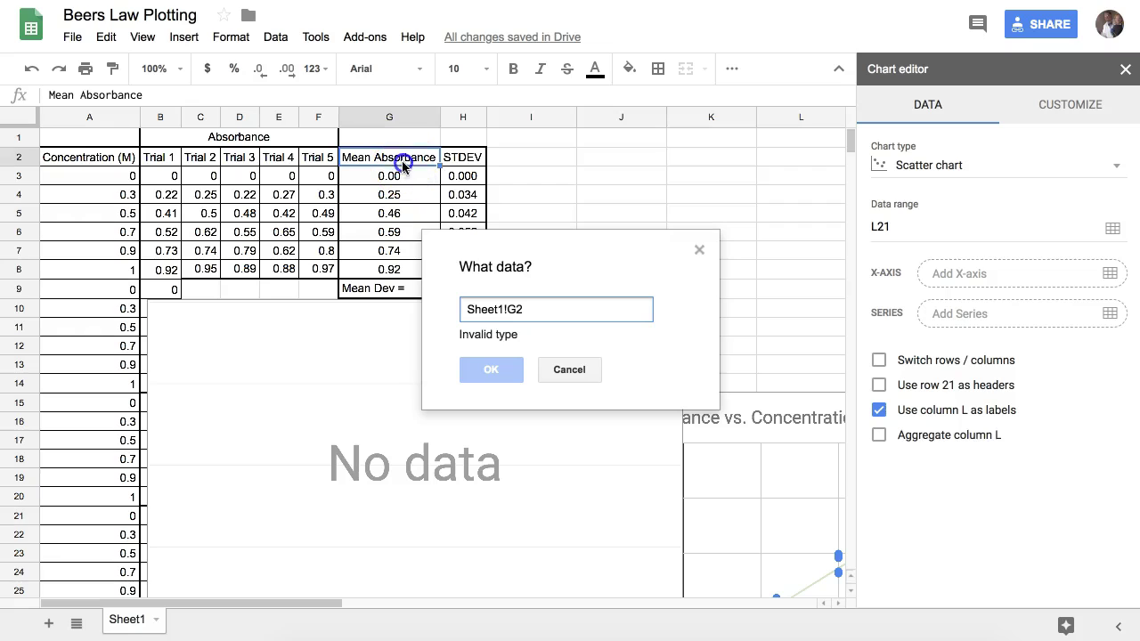
pyautogui.moveTo(403, 164); pyautogui.dragTo(402, 269)
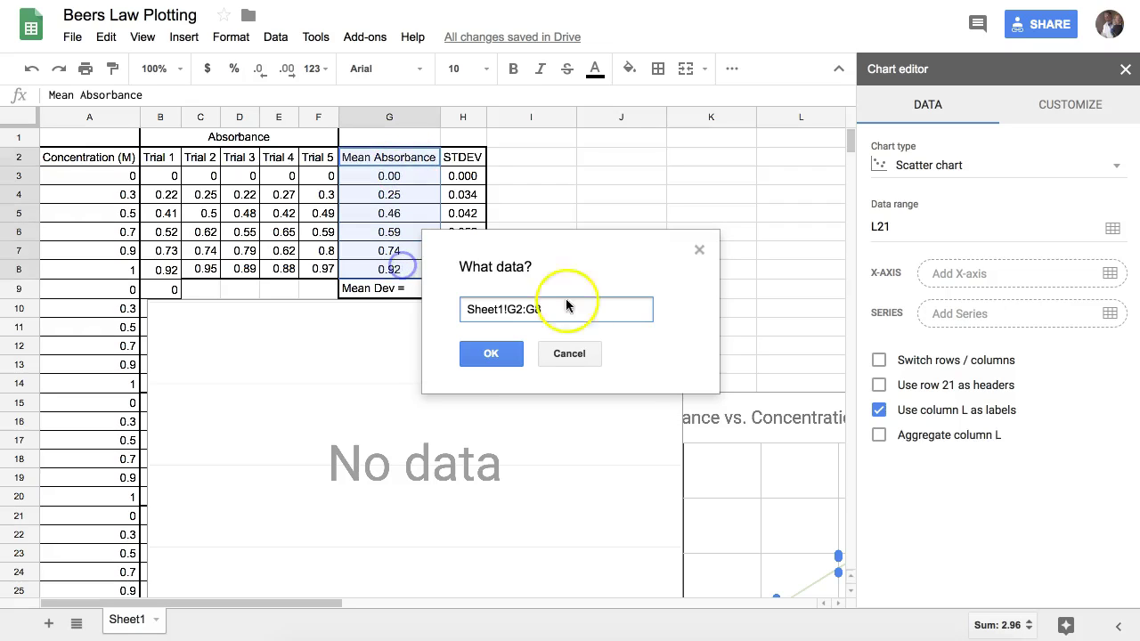
pyautogui.click(495, 356)
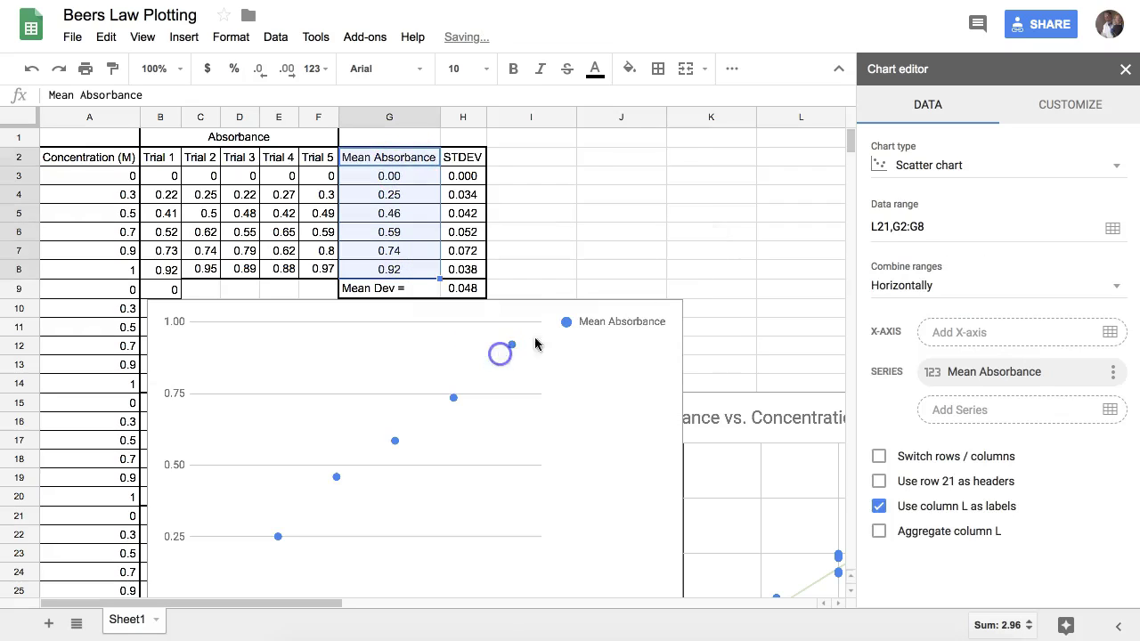
pyautogui.click(1108, 333)
pyautogui.click(97, 161)
pyautogui.moveTo(97, 160); pyautogui.dragTo(94, 267)
pyautogui.click(489, 354)
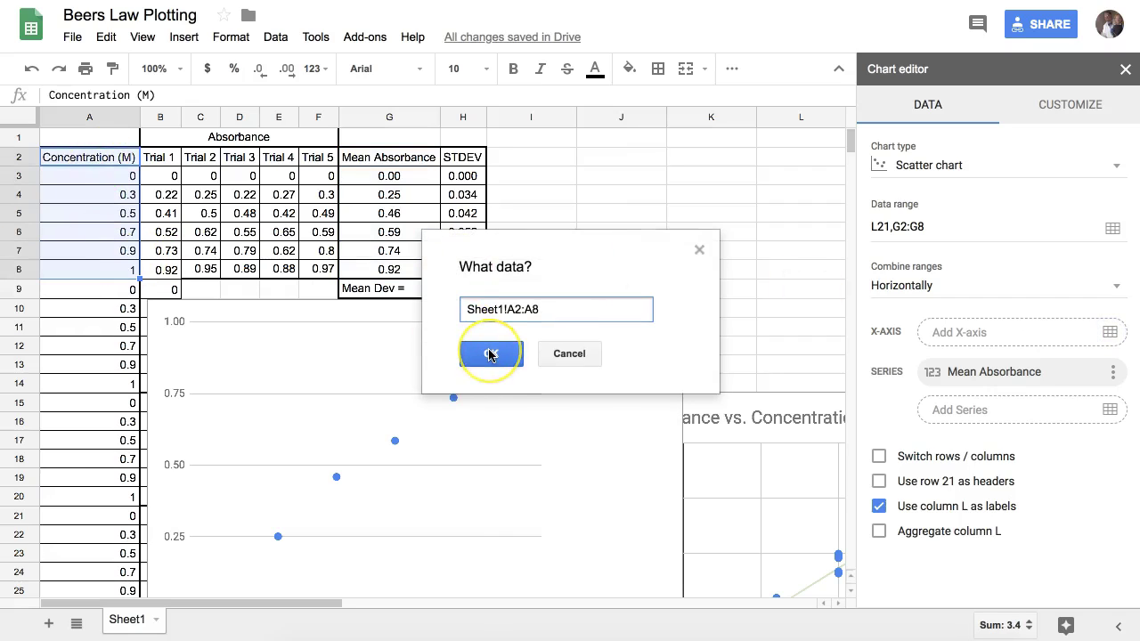
pyautogui.scroll(-2, 677, 348)
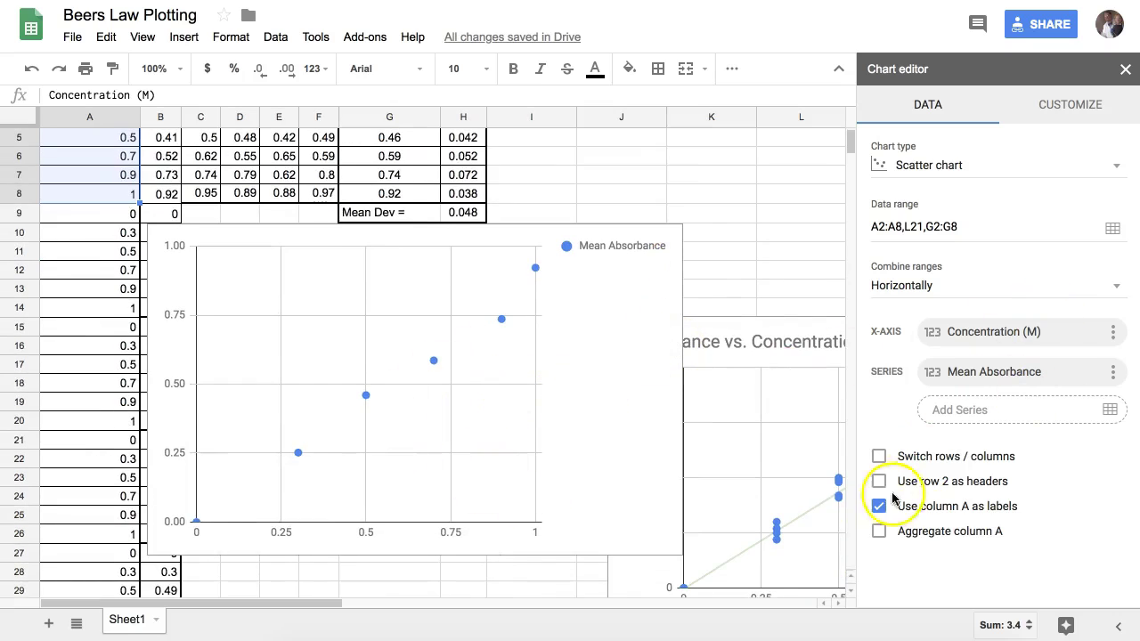
# - Title the vertical axis 'Mean Absorbance' and the horizontal axis 'Concentration (M)'
pyautogui.click(1053, 104)
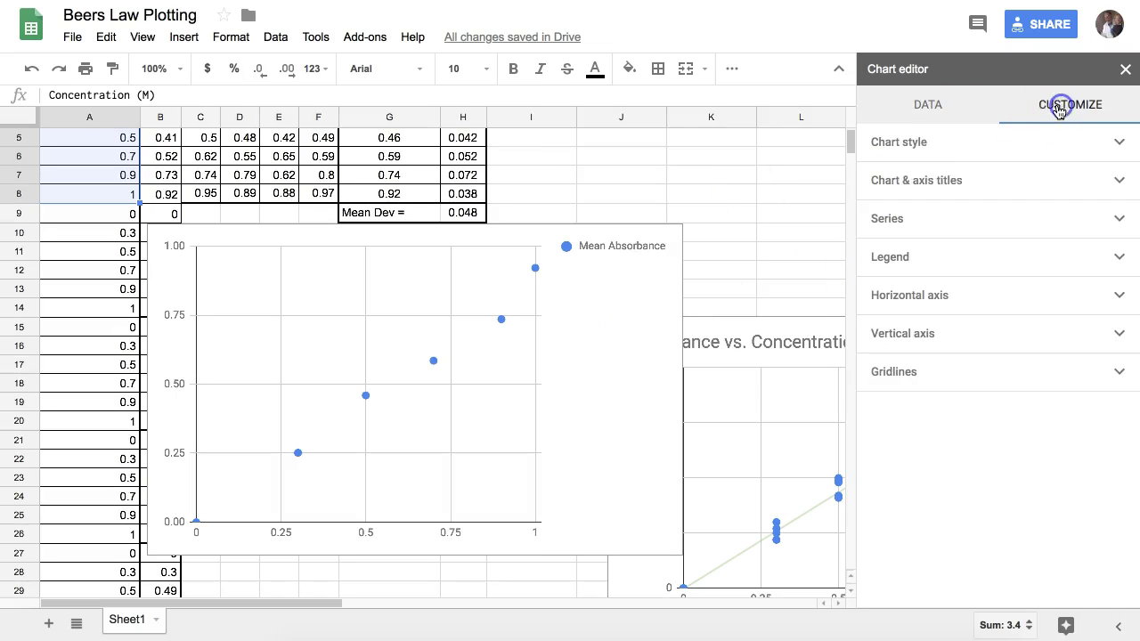
pyautogui.click(1090, 182)
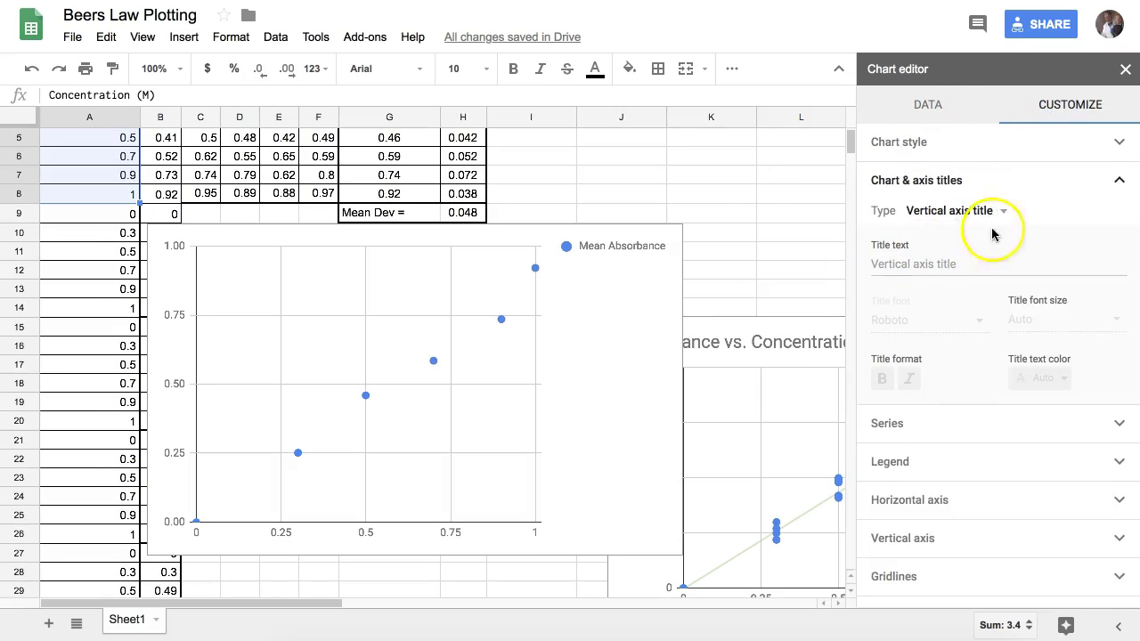
pyautogui.click(919, 258)
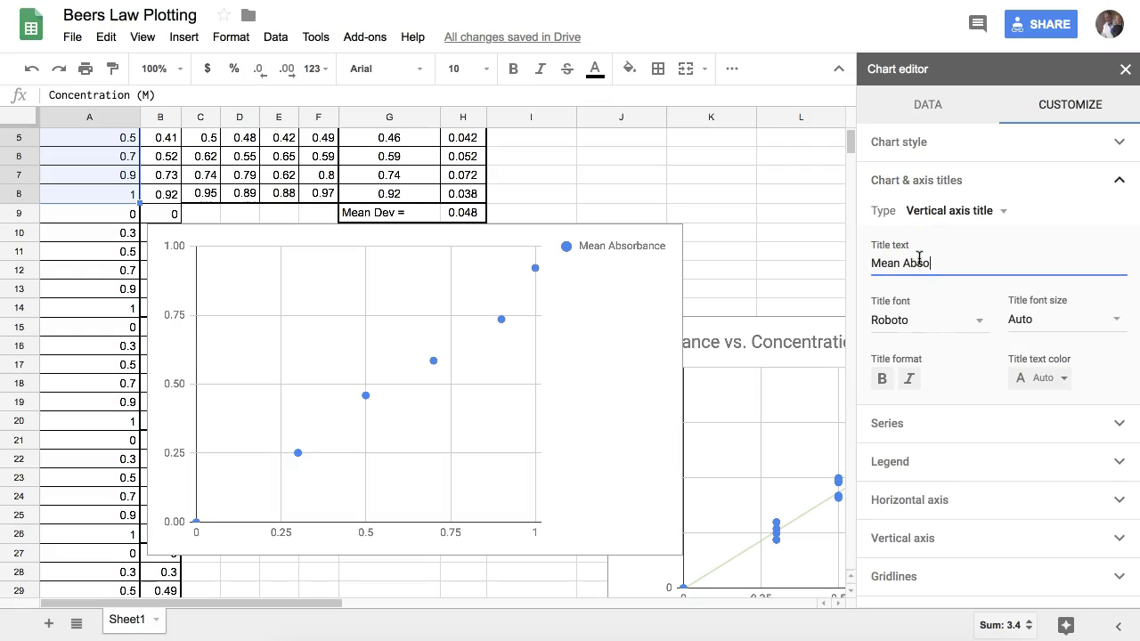
pyautogui.write('Mean Absorbance')
pyautogui.click(993, 212)
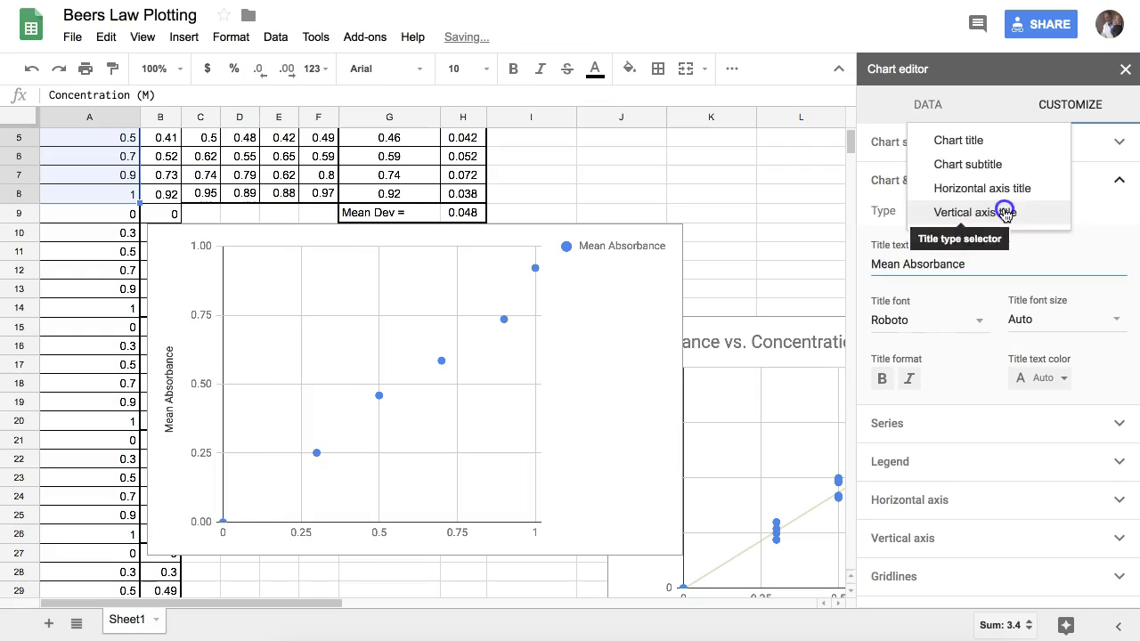
pyautogui.click(980, 195)
pyautogui.click(927, 263)
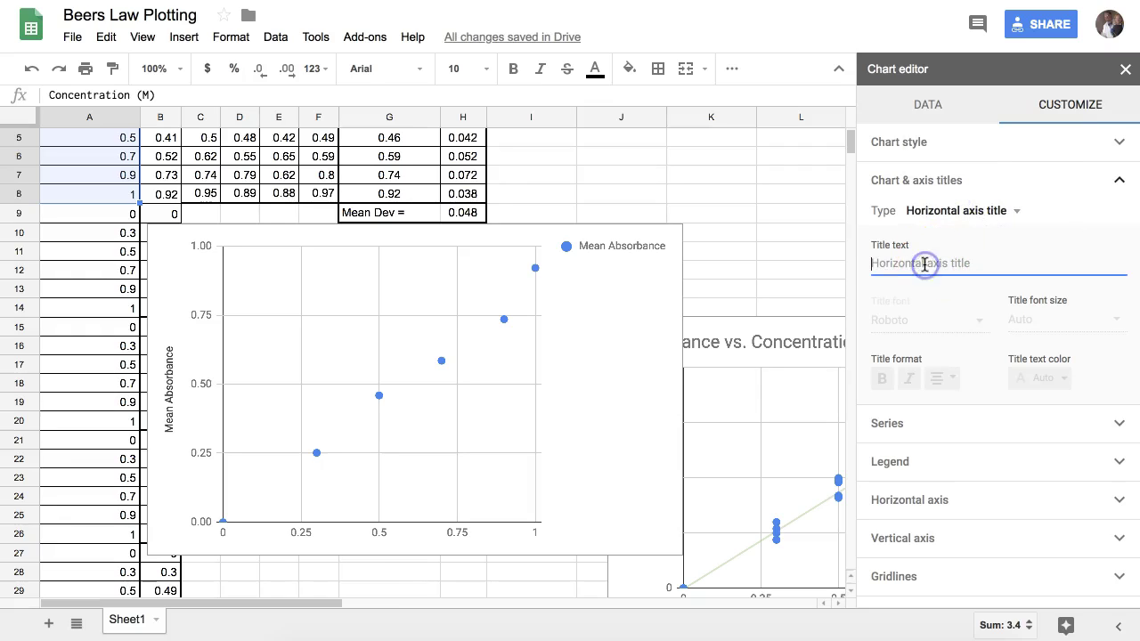
pyautogui.write('Concentration')
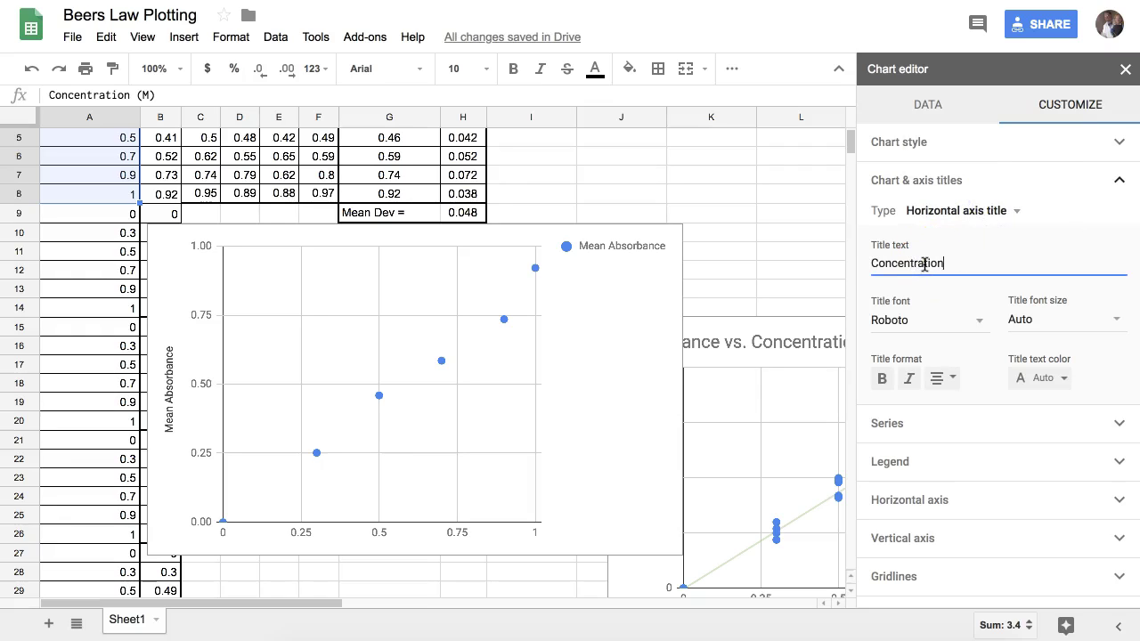
pyautogui.write(' (M)')
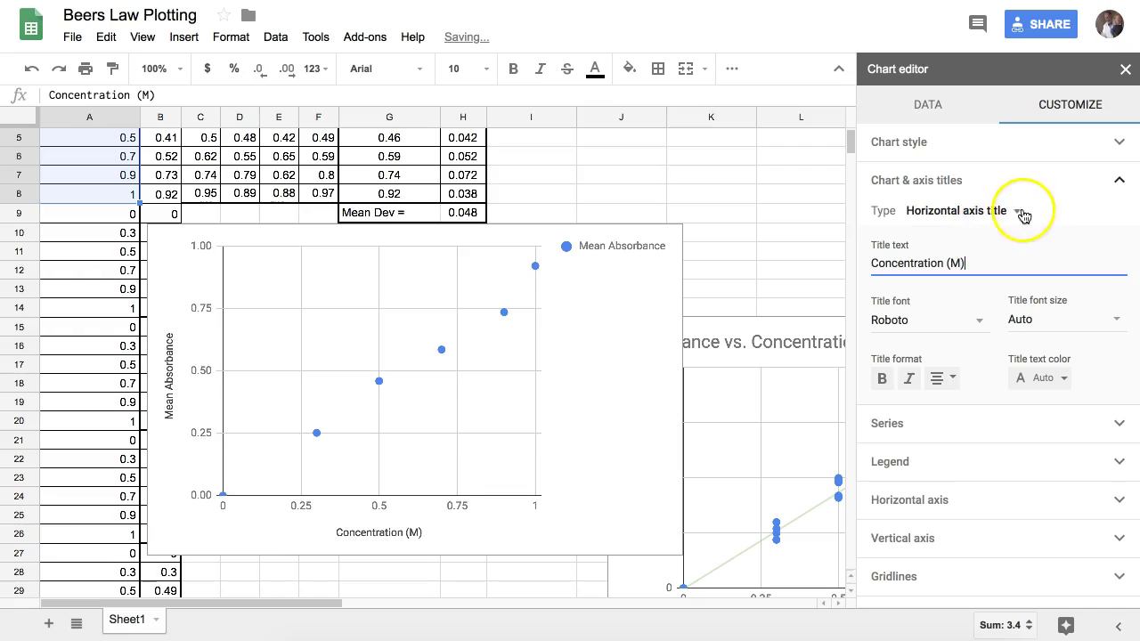
# - Give the chart the title 'Mean Absorbance v. Concentration'
pyautogui.click(1016, 212)
pyautogui.click(976, 177)
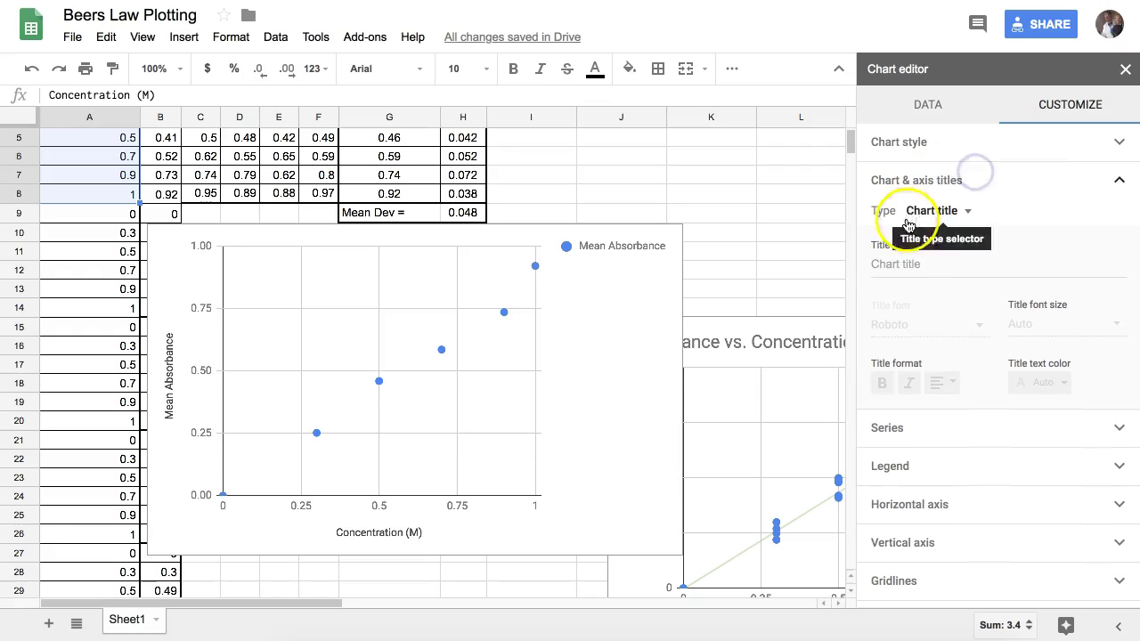
pyautogui.click(897, 258)
pyautogui.write('Mean')
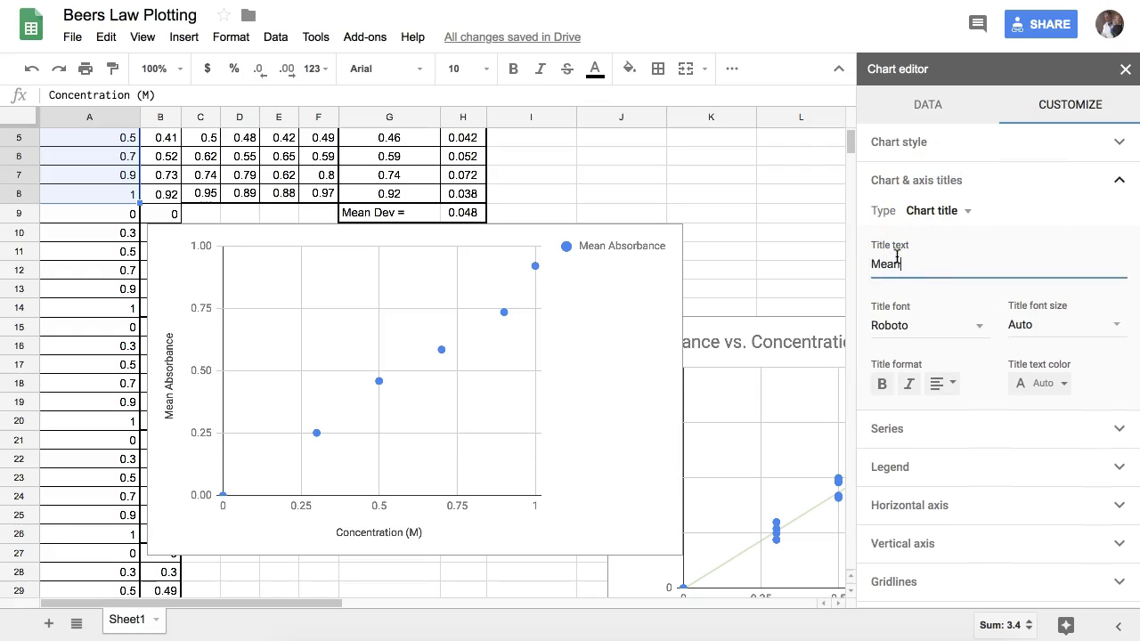
pyautogui.write('sAbsorbance v. Concentration')
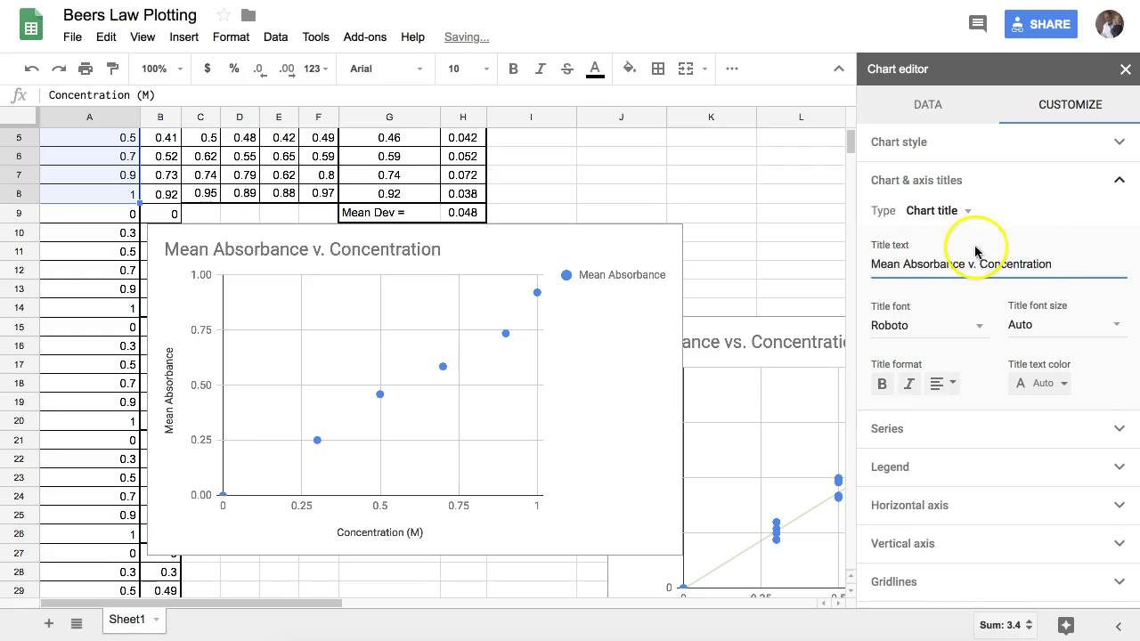
pyautogui.click(967, 216)
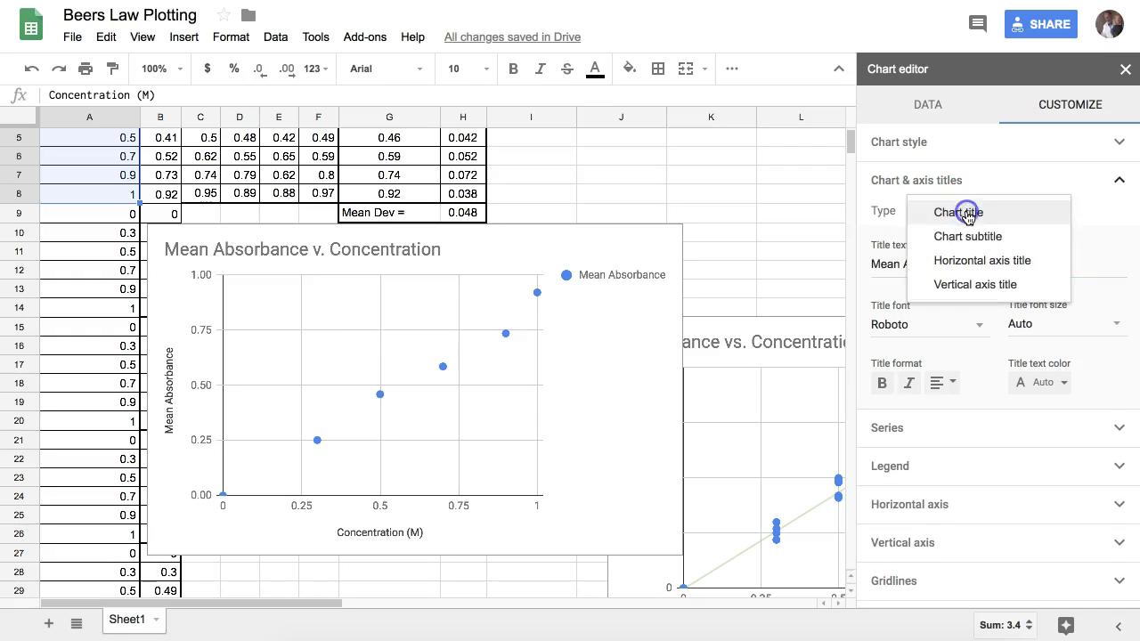
pyautogui.click(1129, 181)
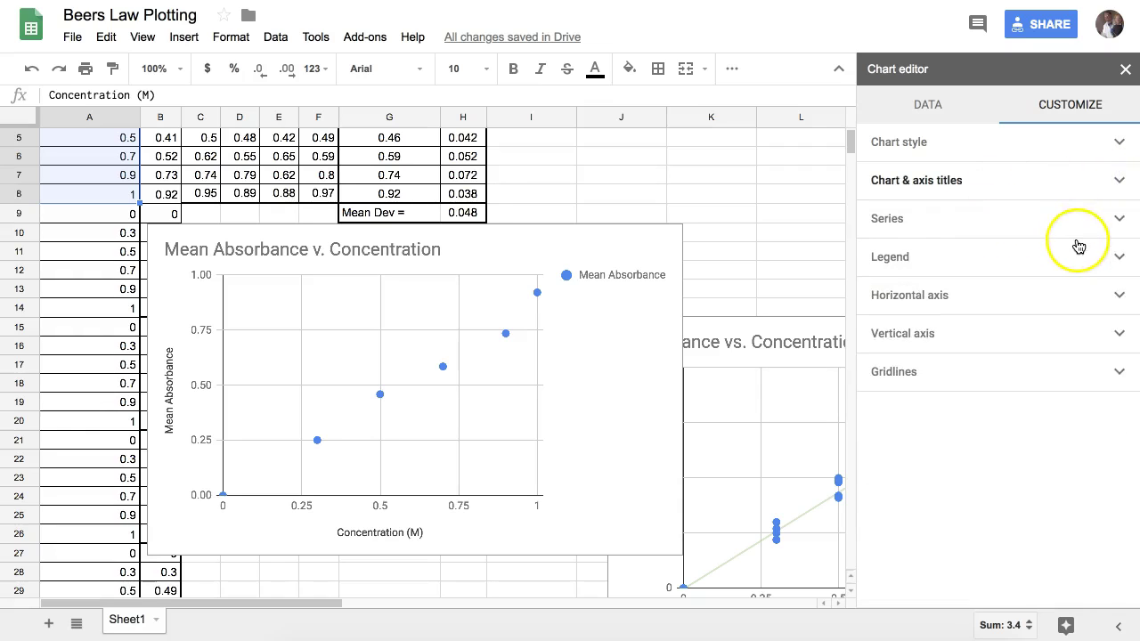
# - Add a magenta trendline to the mean absorbance series, labelled with its equation and R²
pyautogui.click(1116, 222)
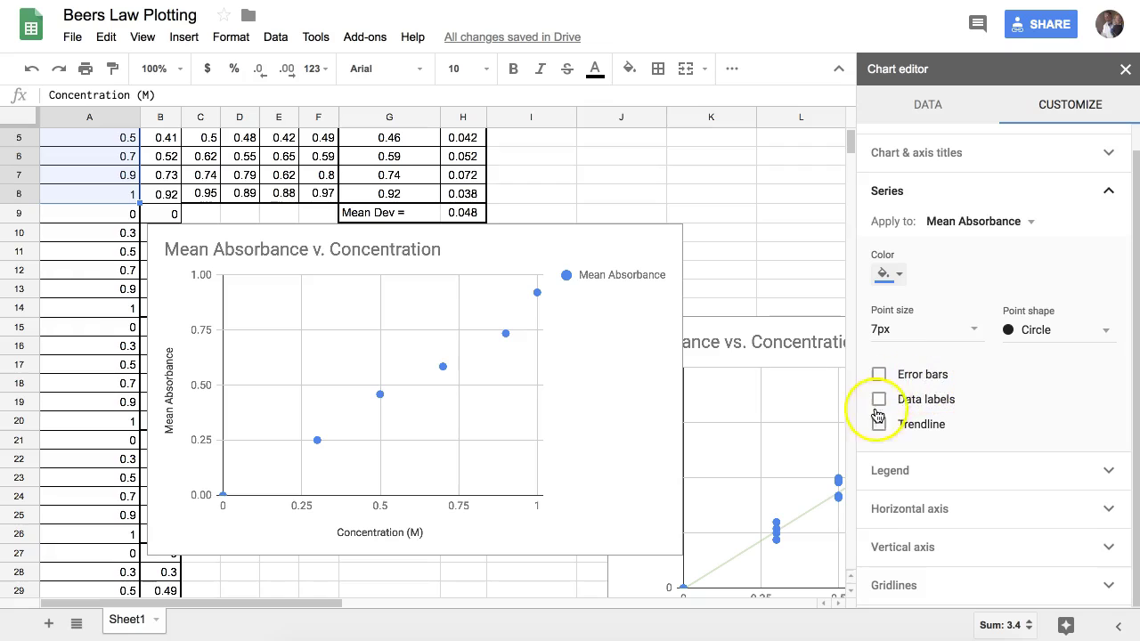
pyautogui.click(878, 428)
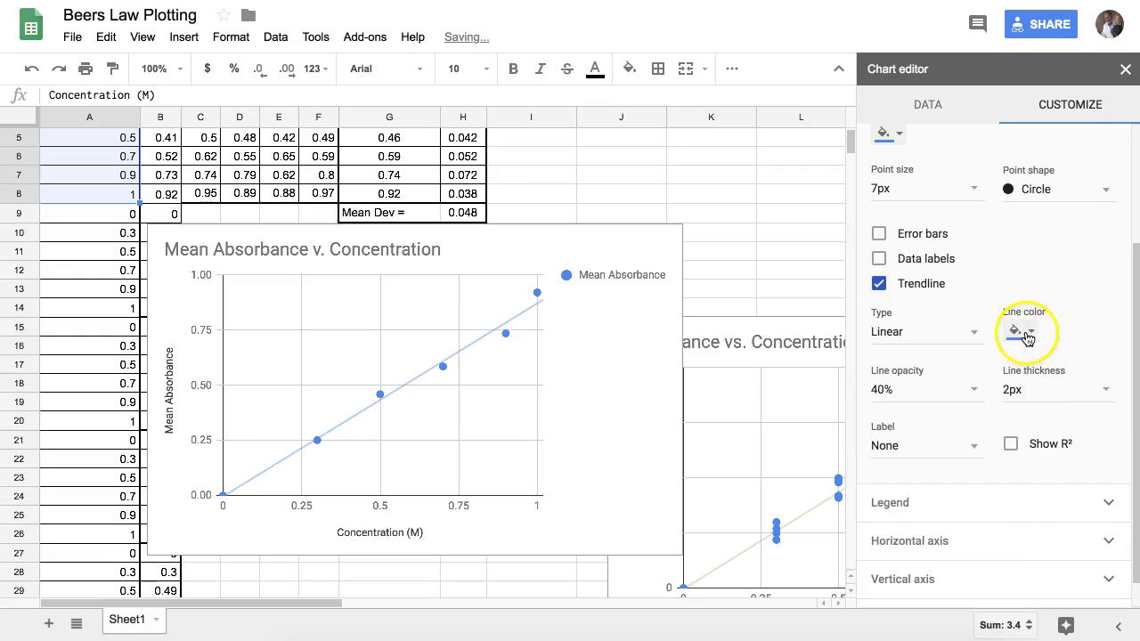
pyautogui.click(1023, 331)
pyautogui.click(1012, 381)
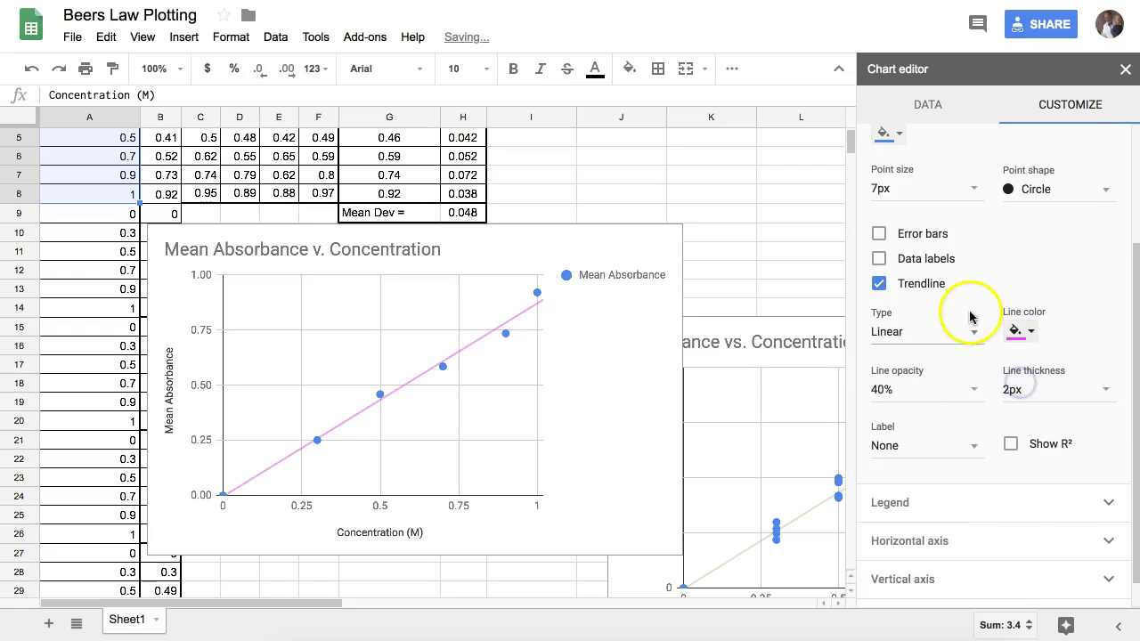
pyautogui.click(1011, 443)
pyautogui.click(974, 446)
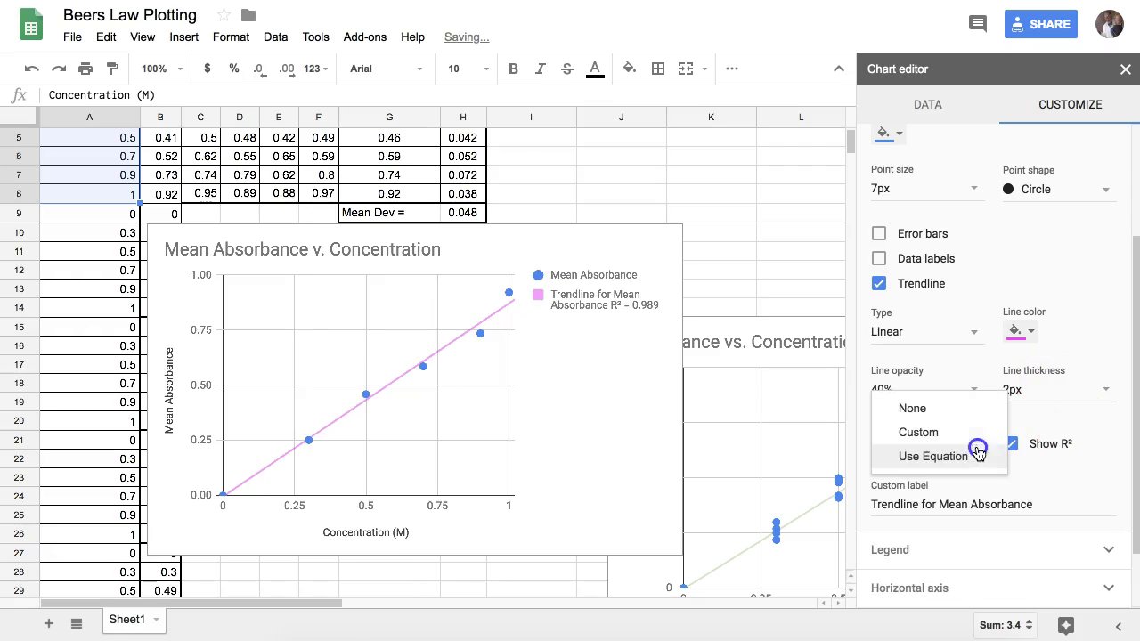
pyautogui.click(945, 454)
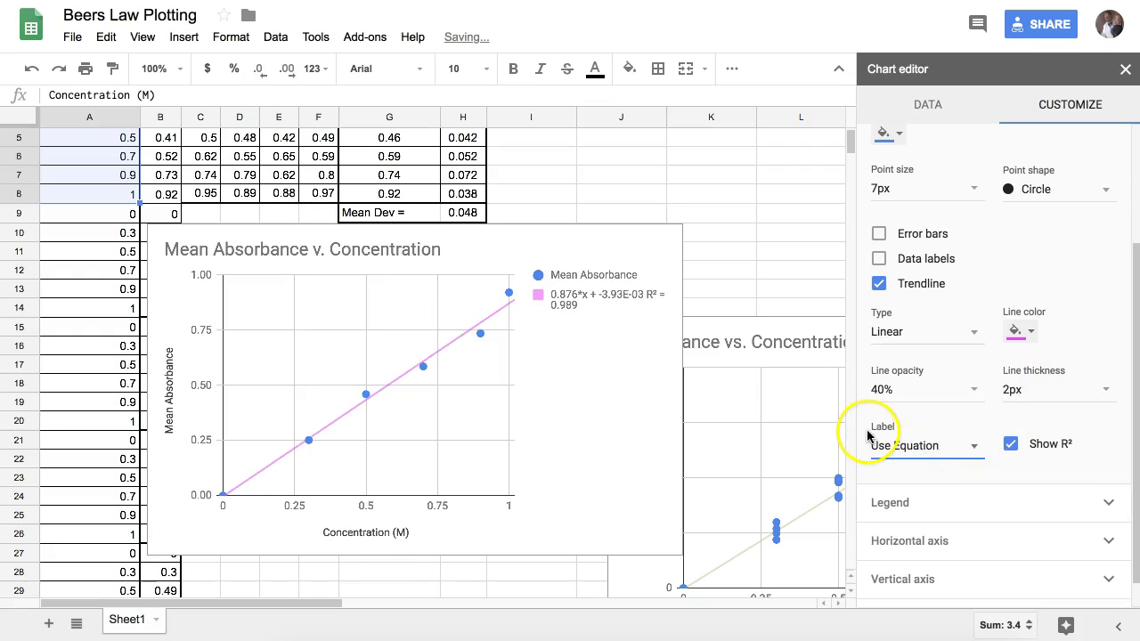
# - Enlarge the chart's plot area to the right and downward
pyautogui.click(504, 380)
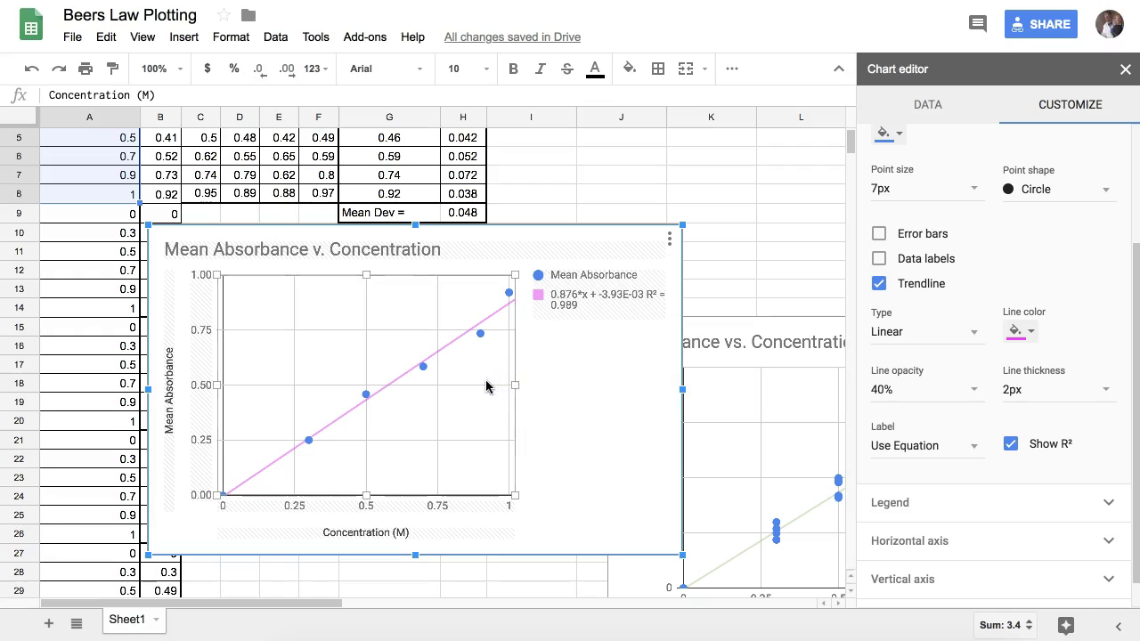
pyautogui.moveTo(514, 385); pyautogui.dragTo(539, 383)
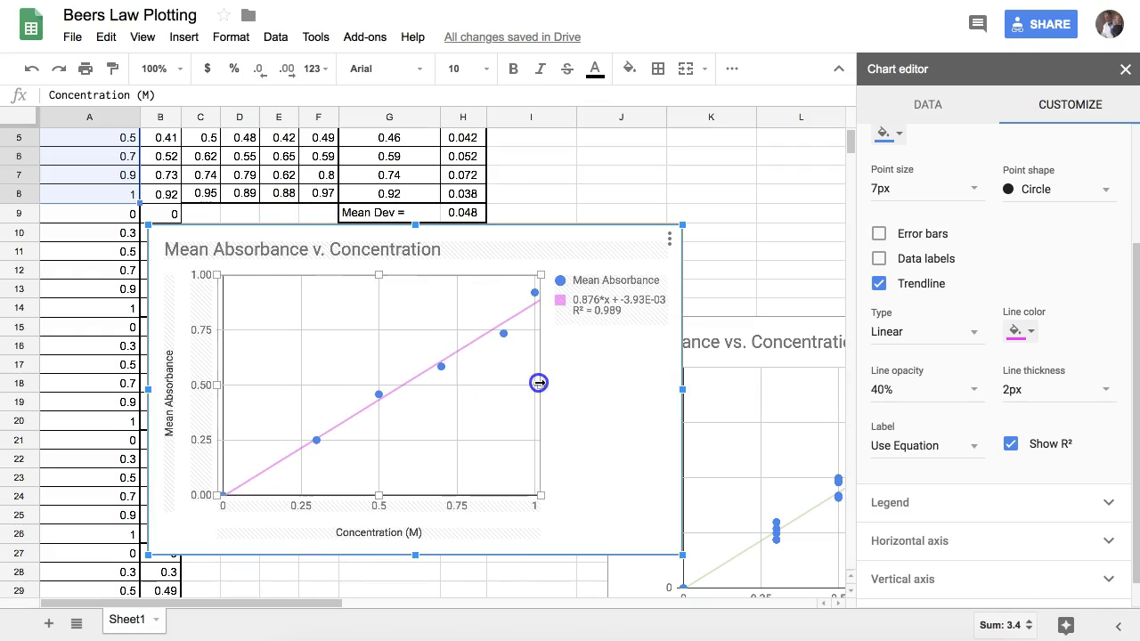
pyautogui.click(548, 329)
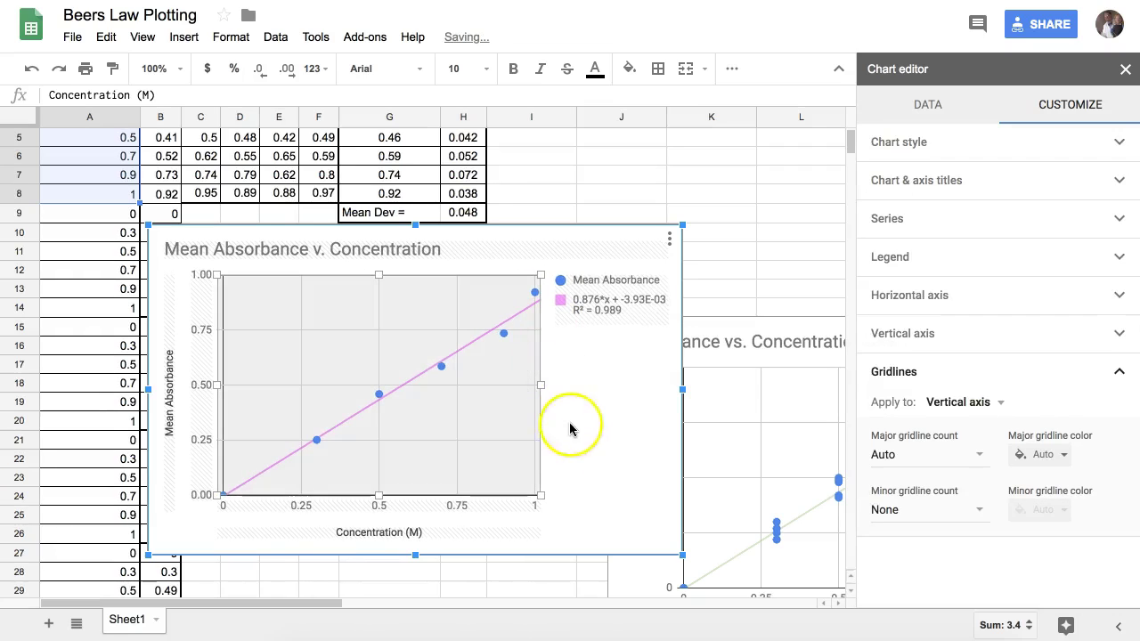
pyautogui.moveTo(541, 496); pyautogui.dragTo(515, 503)
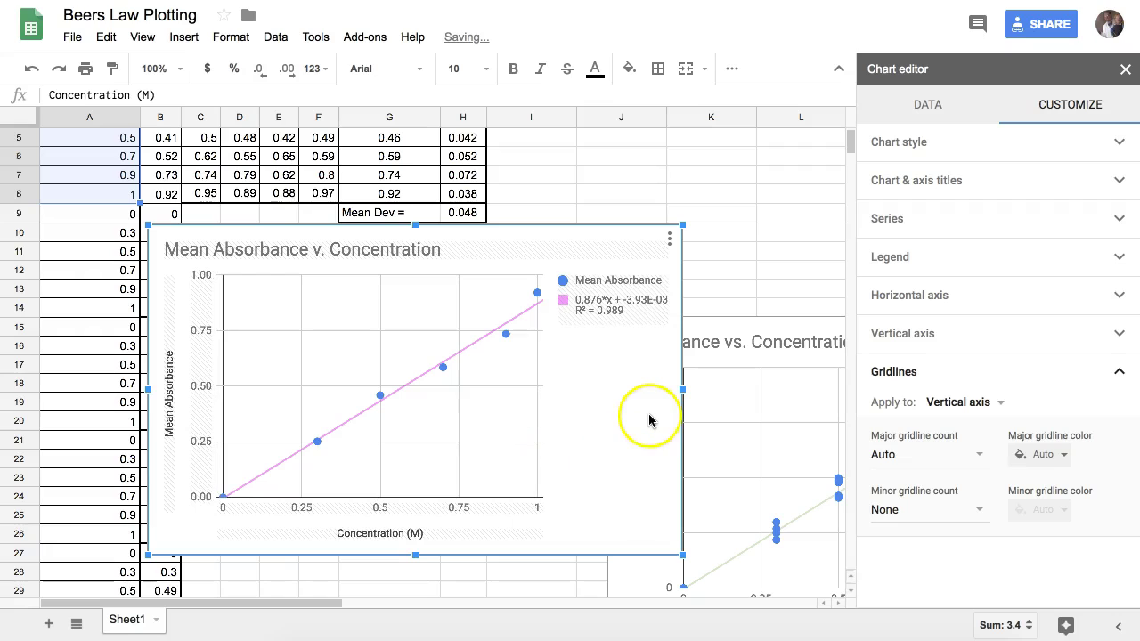
pyautogui.click(1122, 375)
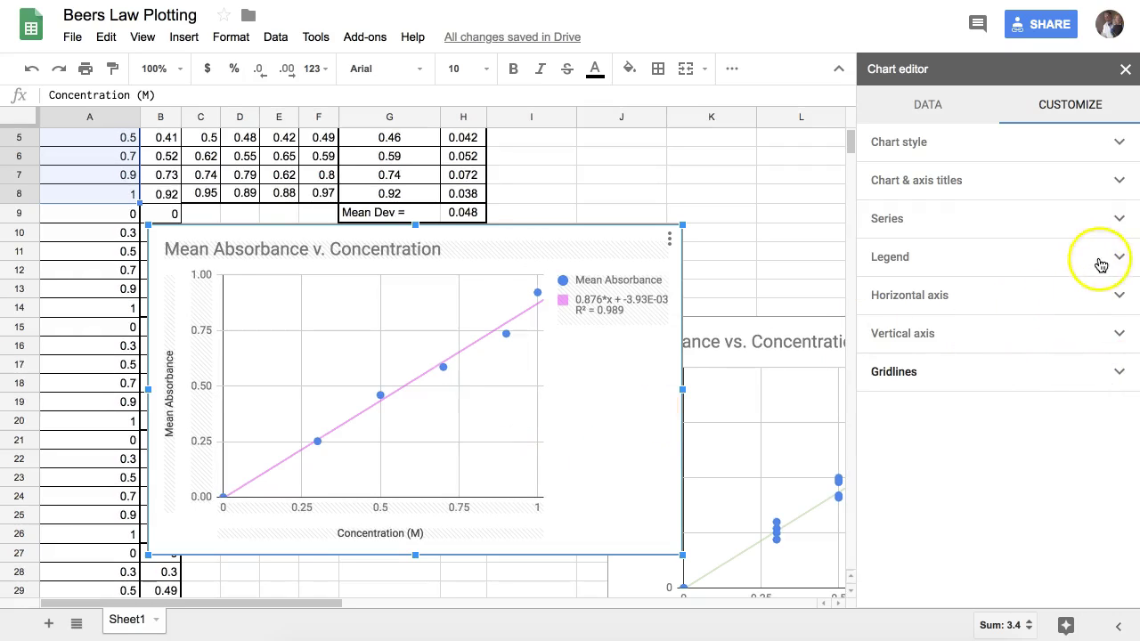
pyautogui.click(1120, 221)
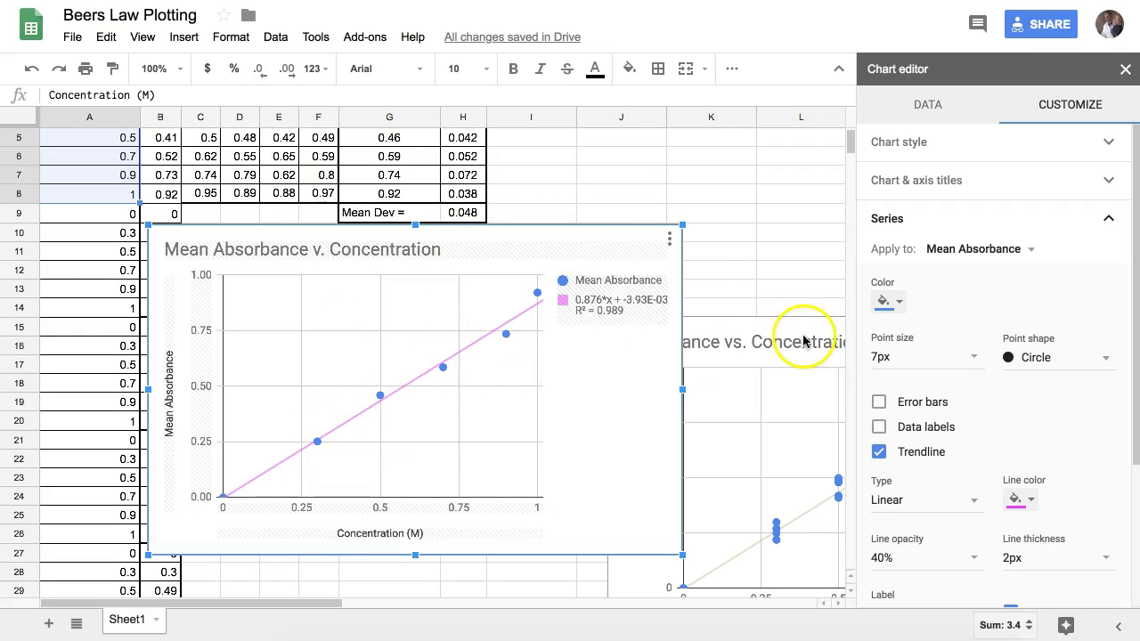
# - Add constant error bars of 0.048 to the mean absorbance points
pyautogui.click(879, 405)
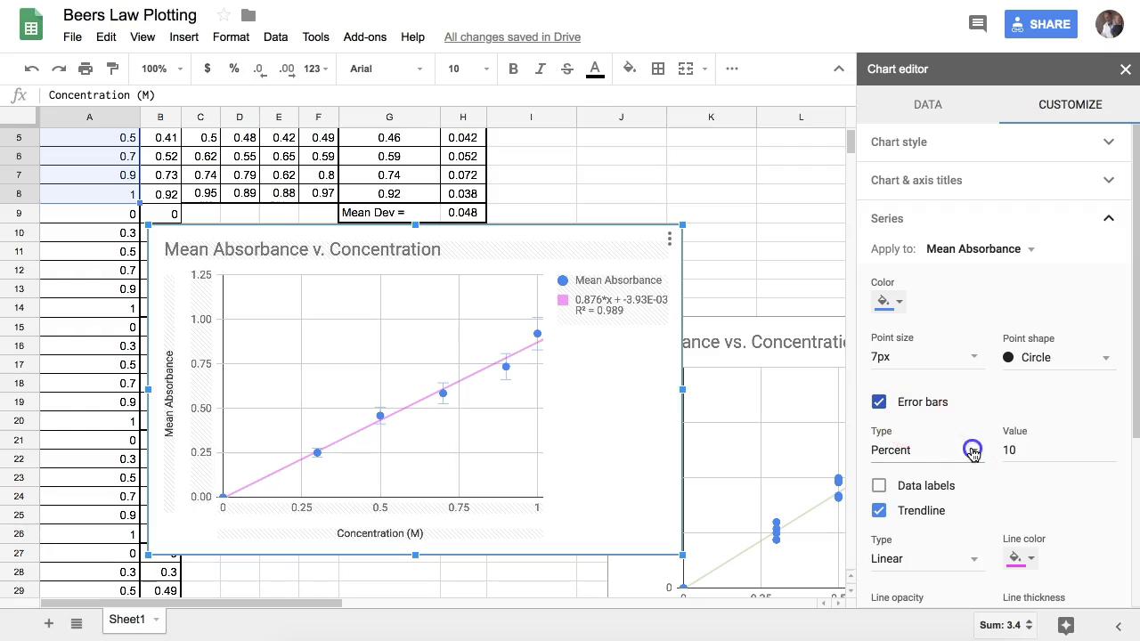
pyautogui.click(900, 449)
pyautogui.click(933, 419)
pyautogui.click(1014, 452)
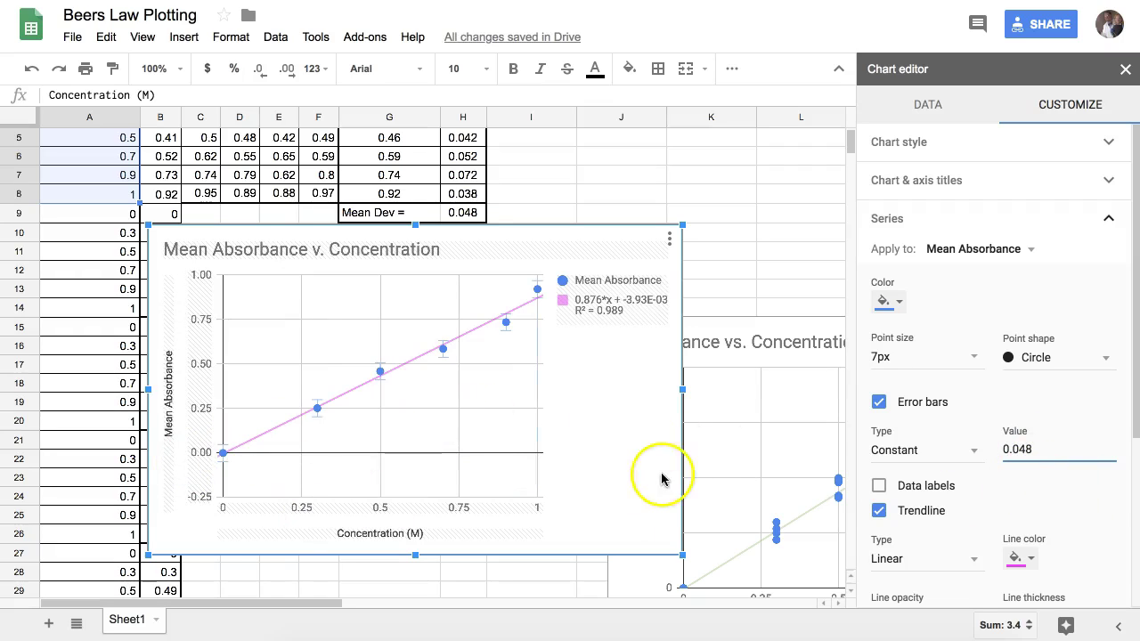
pyautogui.click(1110, 221)
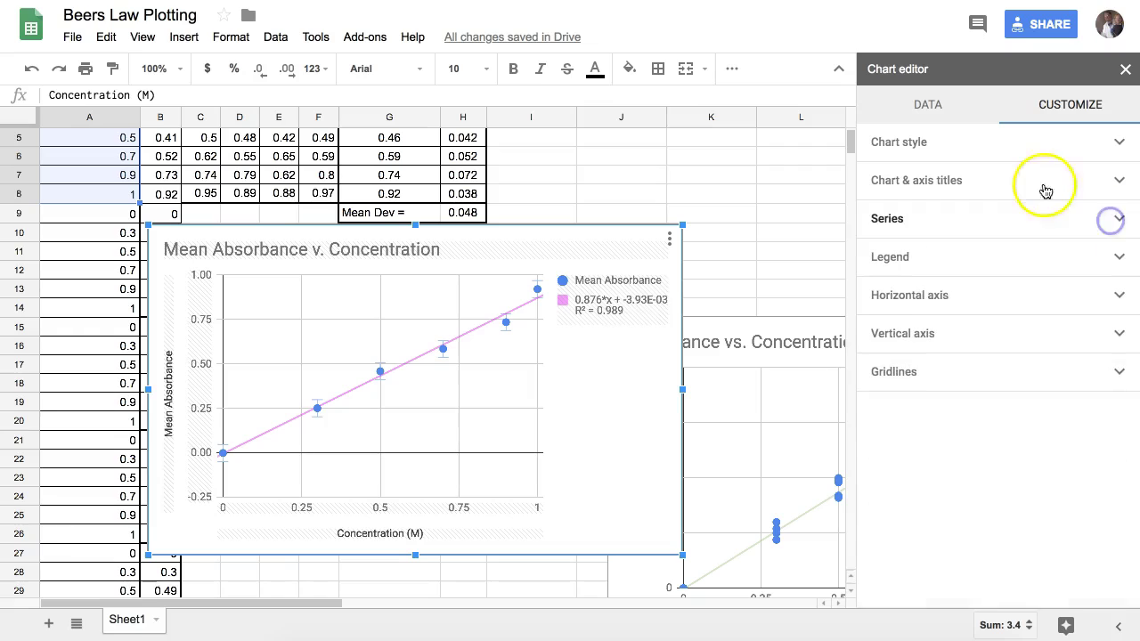
# - Set the vertical axis minimum to 0 and close the chart editor
pyautogui.click(1107, 336)
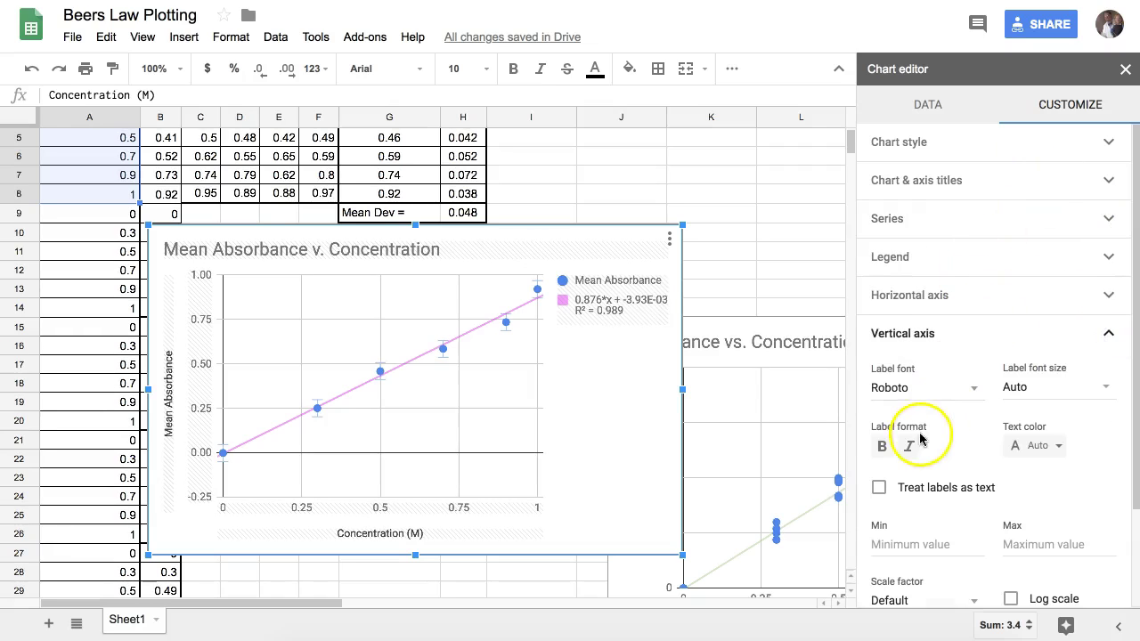
pyautogui.scroll(-1, 936, 491)
pyautogui.click(937, 485)
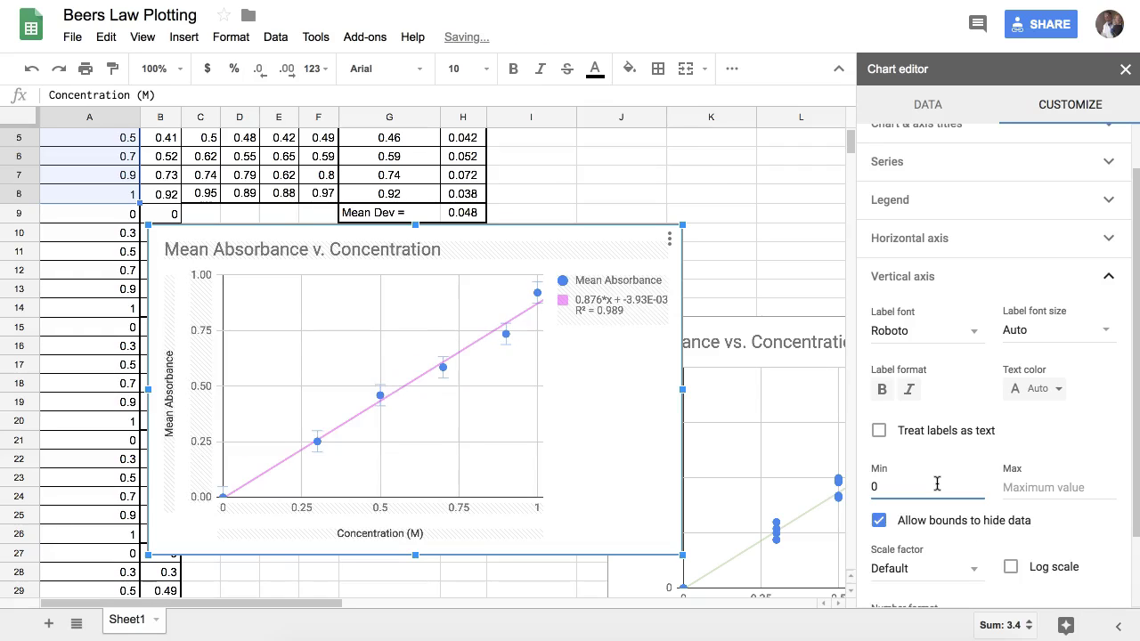
pyautogui.click(1125, 71)
pyautogui.scroll(2, 644, 255)
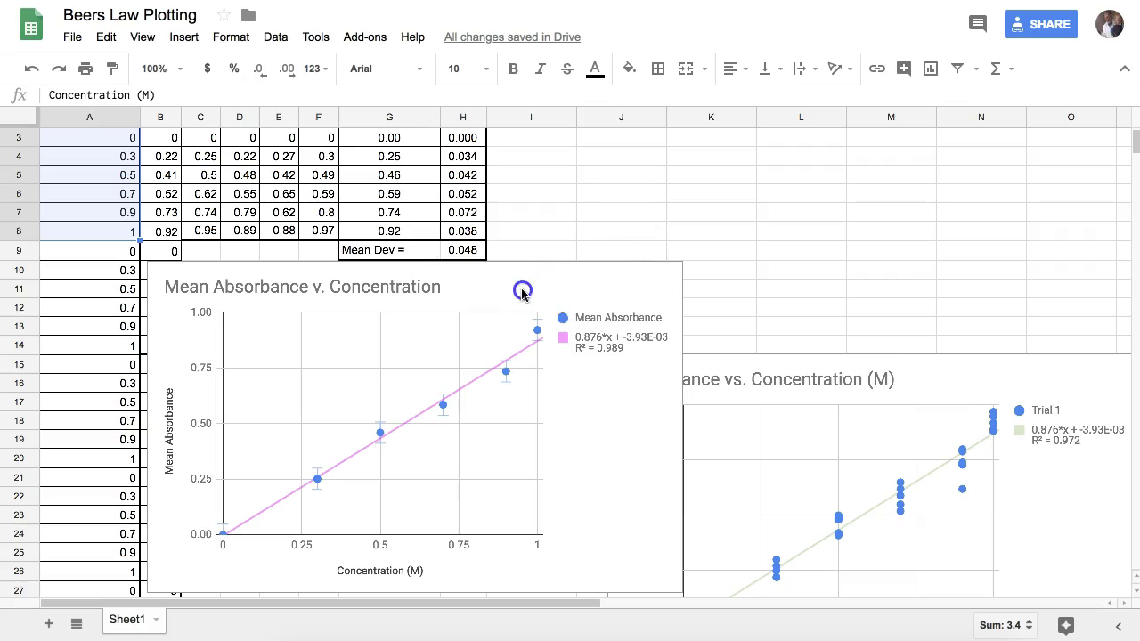
# - Put the all-trials chart at left under the table with the Mean Absorbance chart to its right
pyautogui.click(590, 295)
pyautogui.moveTo(591, 293); pyautogui.dragTo(1001, 24)
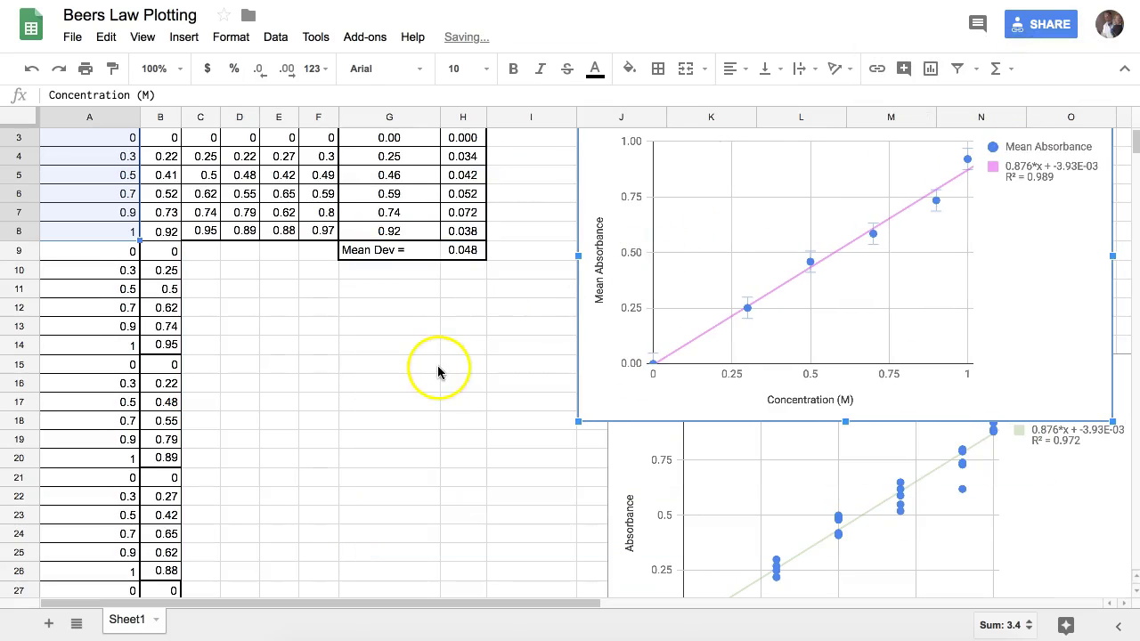
pyautogui.scroll(-2, 438, 372)
pyautogui.click(623, 366)
pyautogui.moveTo(623, 364); pyautogui.dragTo(40, 300)
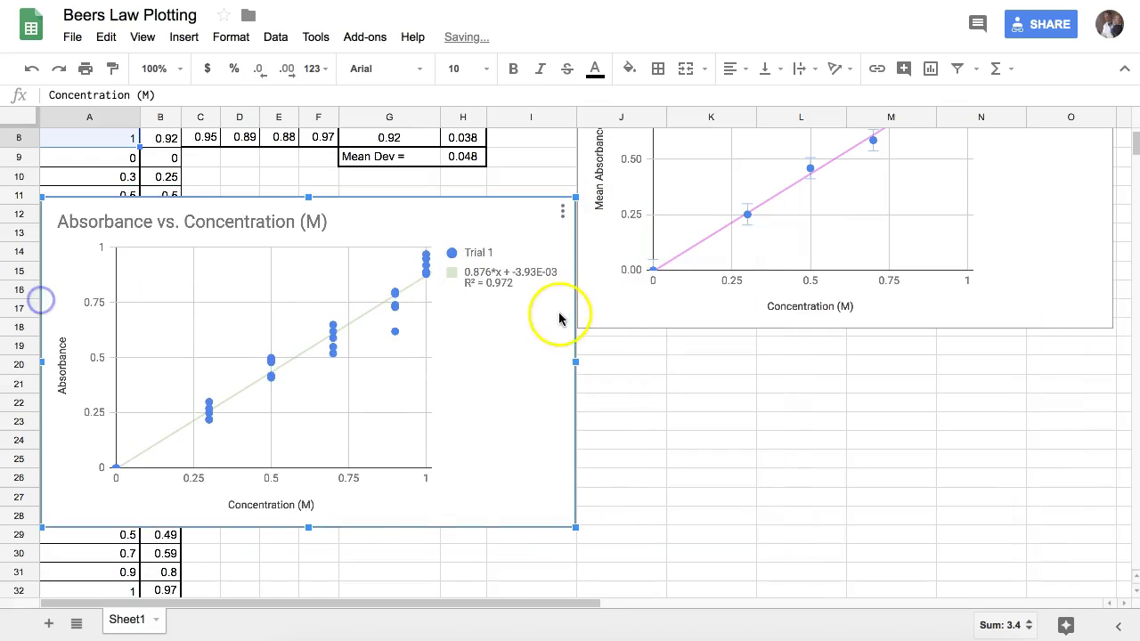
pyautogui.click(610, 292)
pyautogui.moveTo(611, 296); pyautogui.dragTo(608, 488)
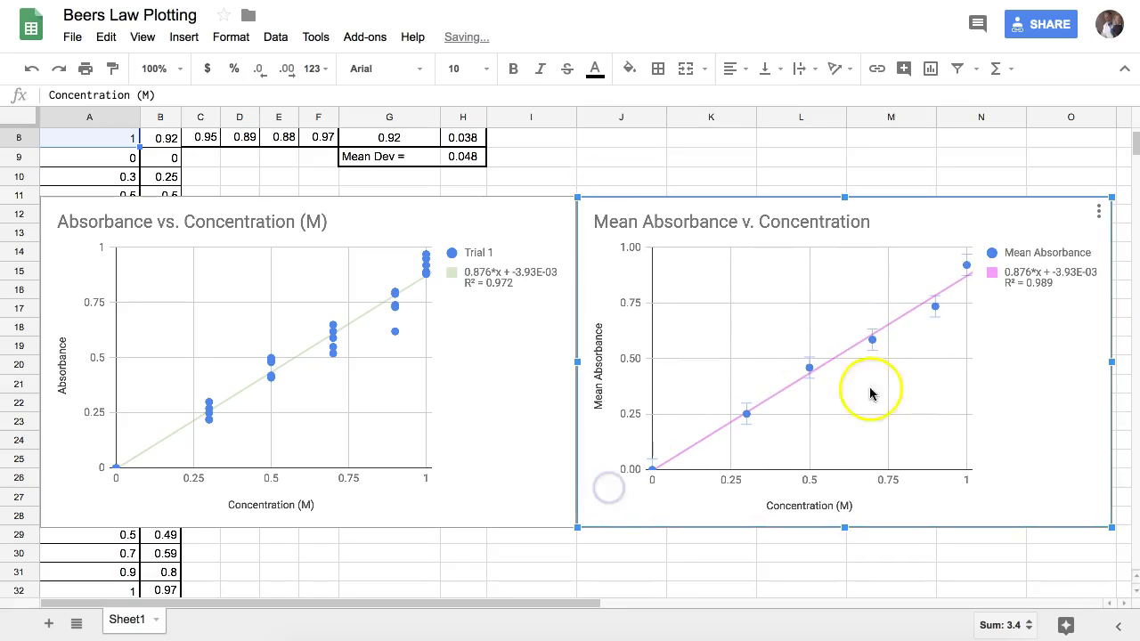